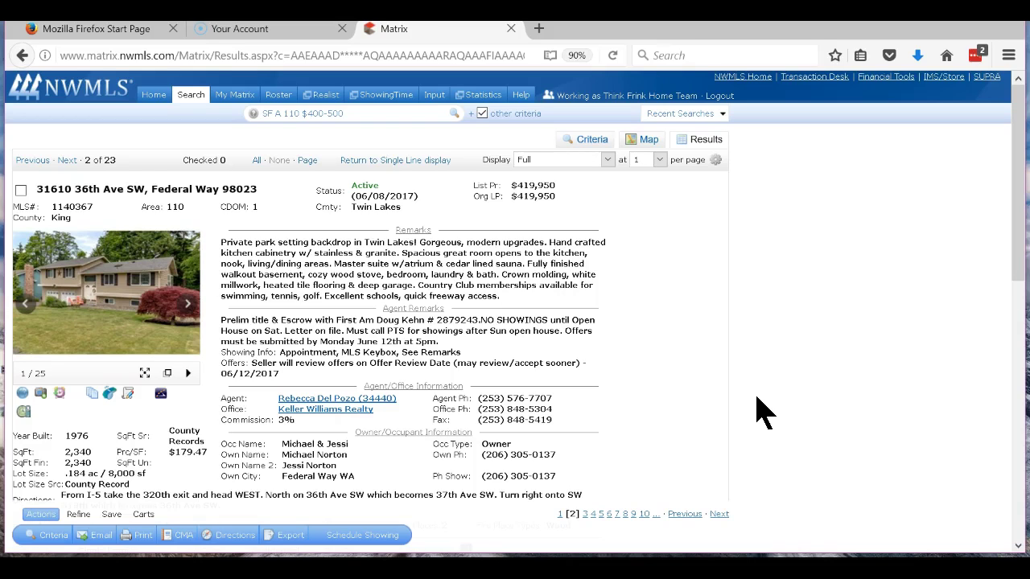
{"action": "left_click", "coordinate": [705, 350]}
{"action": "left_click", "coordinate": [149, 181]}
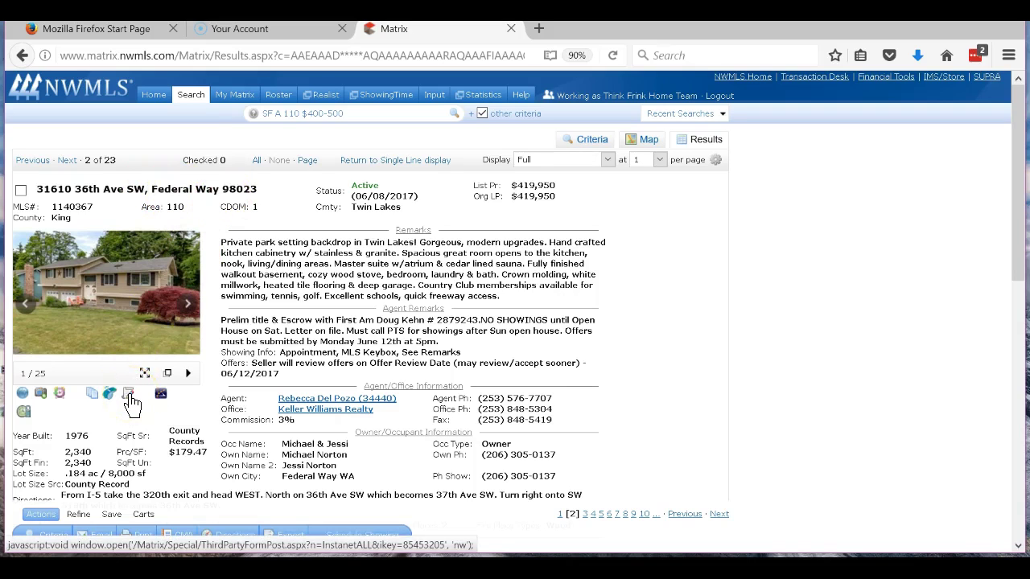
{"action": "left_click", "coordinate": [128, 394]}
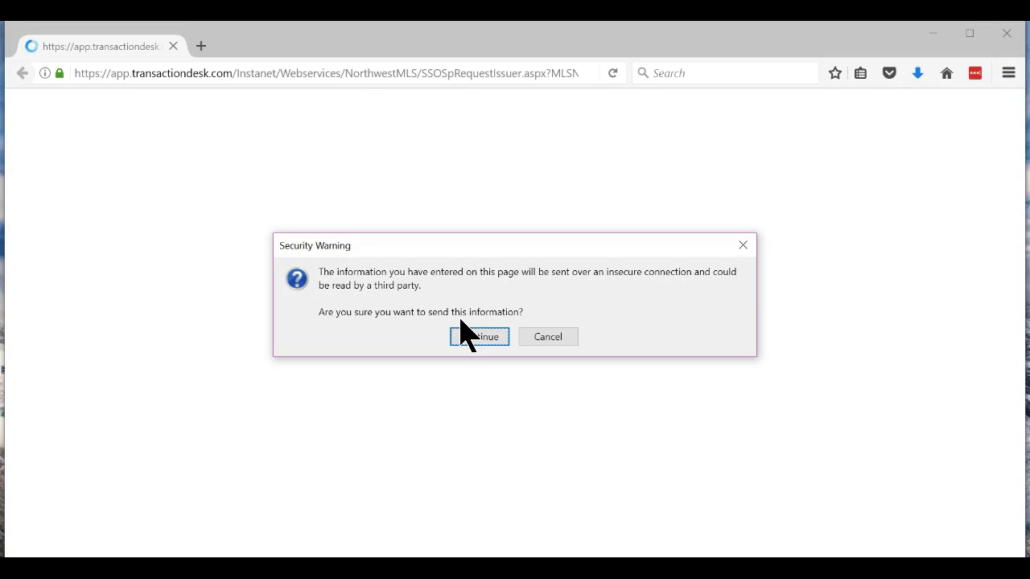
- Accept the security warning and create the transaction using the P&S template
{"action": "left_click", "coordinate": [472, 335]}
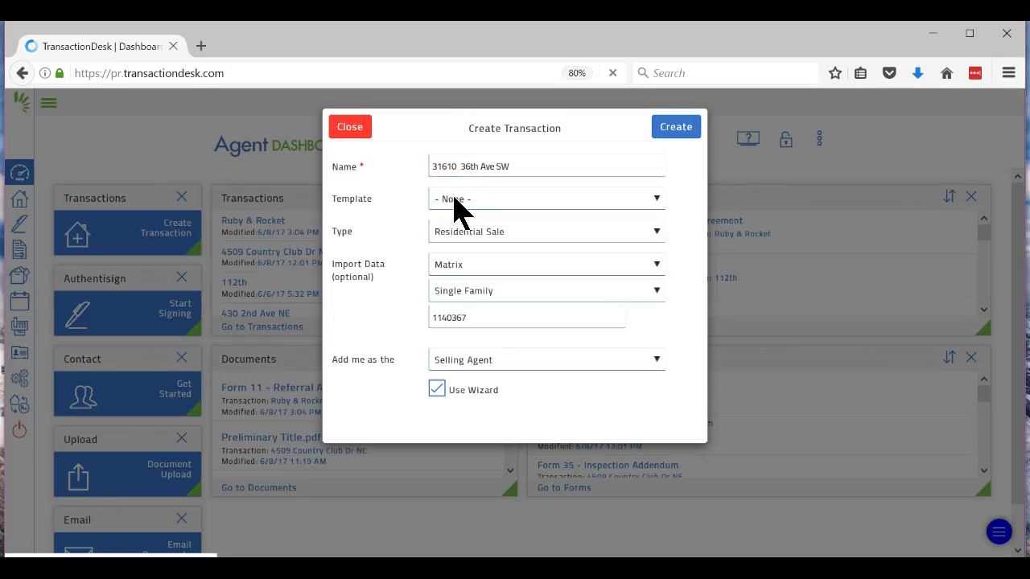
{"action": "left_click", "coordinate": [425, 178]}
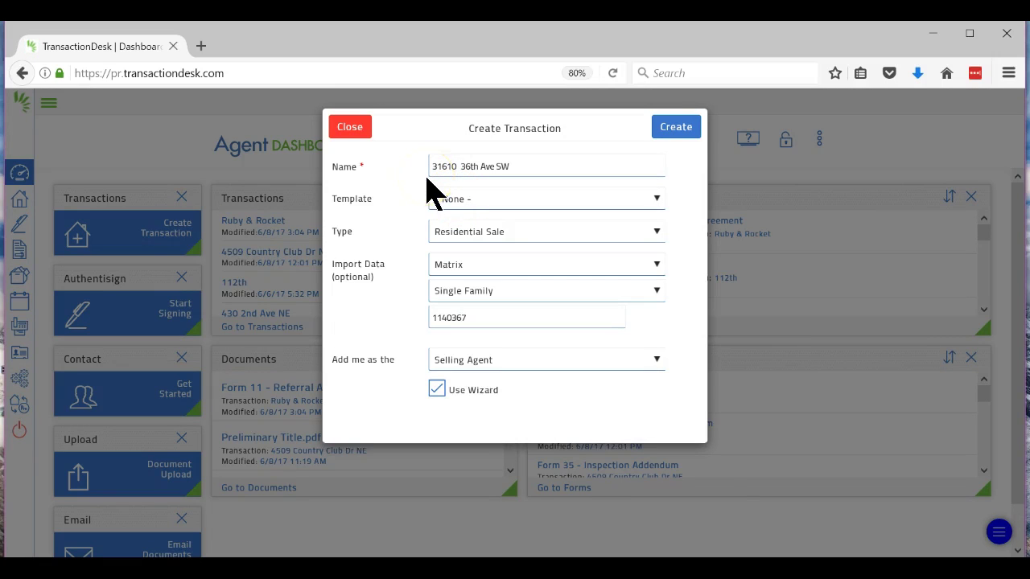
{"action": "left_click", "coordinate": [472, 385]}
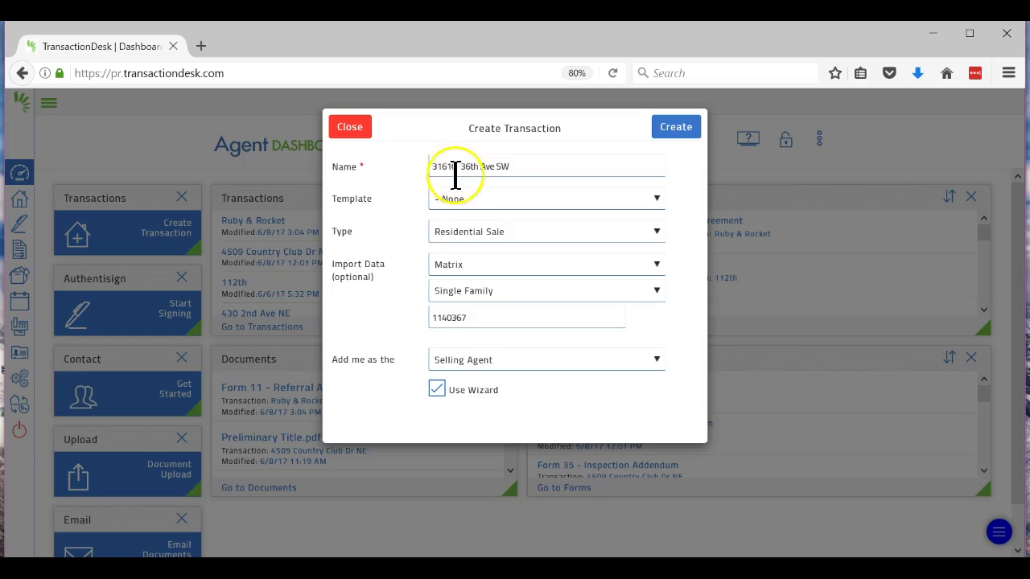
{"action": "left_click", "coordinate": [656, 200]}
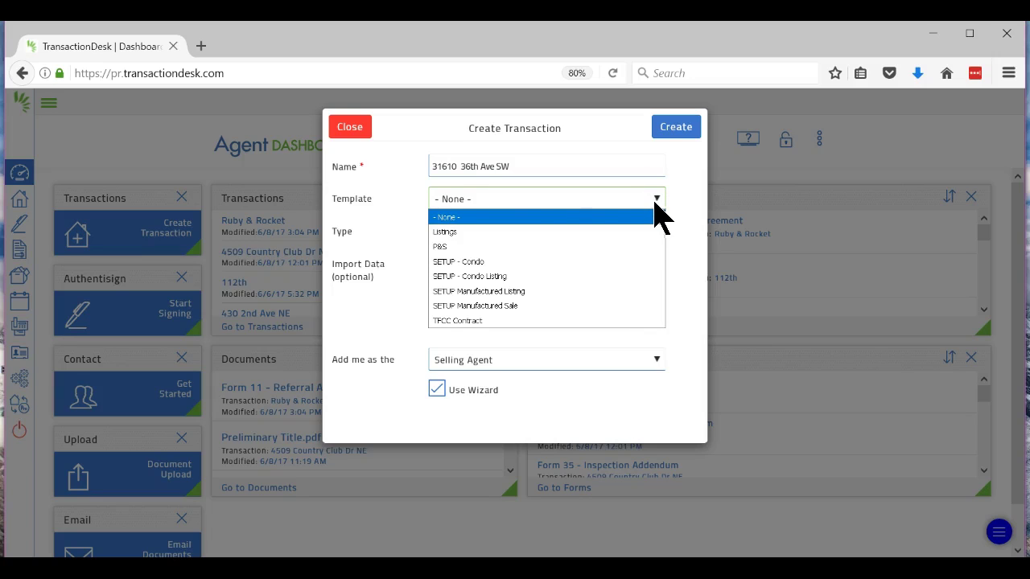
{"action": "left_click", "coordinate": [544, 246]}
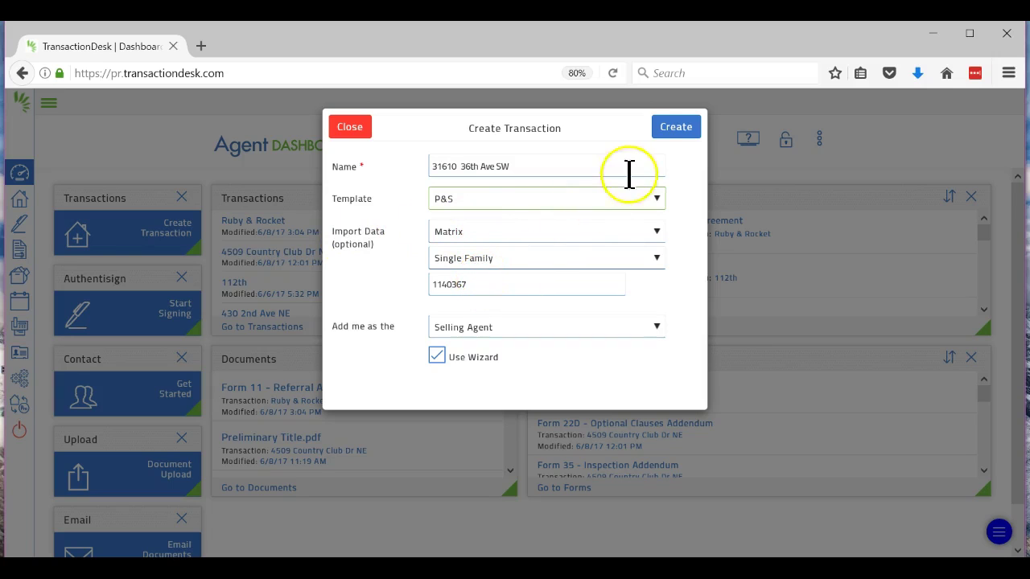
{"action": "left_click", "coordinate": [673, 130]}
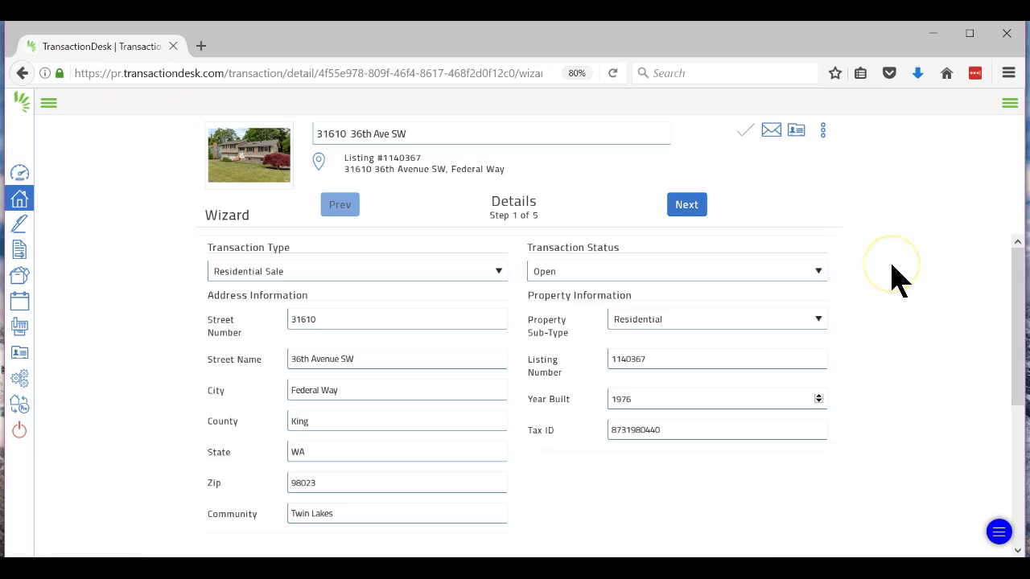
- Enter a purchase price of 400000
{"action": "scroll", "coordinate": [895, 275], "scroll_direction": "down", "scroll_amount": 1}
{"action": "scroll", "coordinate": [897, 278], "scroll_direction": "down", "scroll_amount": 2}
{"action": "scroll", "coordinate": [900, 282], "scroll_direction": "down", "scroll_amount": 1}
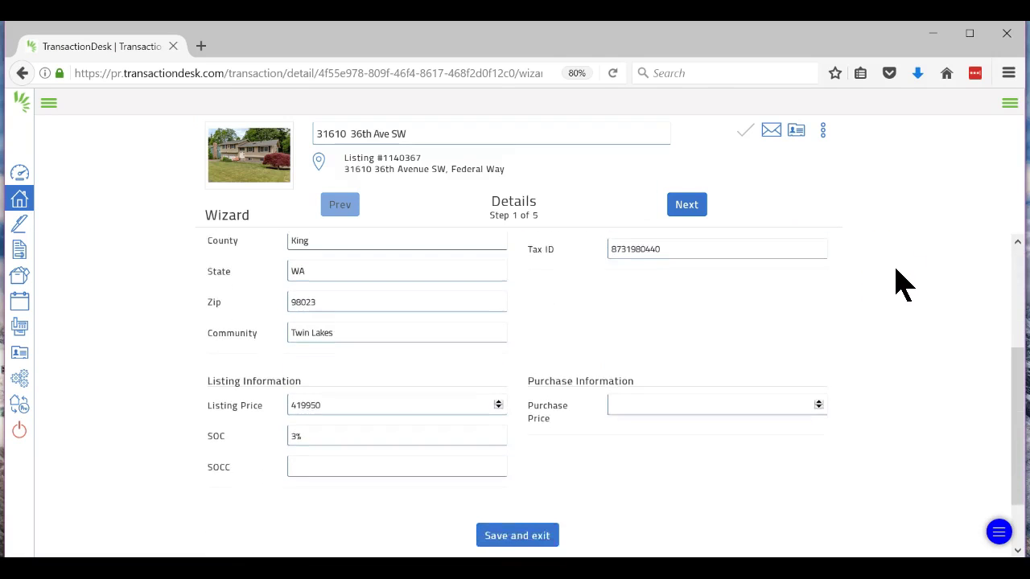
{"action": "scroll", "coordinate": [899, 282], "scroll_direction": "down", "scroll_amount": 1}
{"action": "left_click", "coordinate": [708, 359]}
{"action": "type", "text": "400000"}
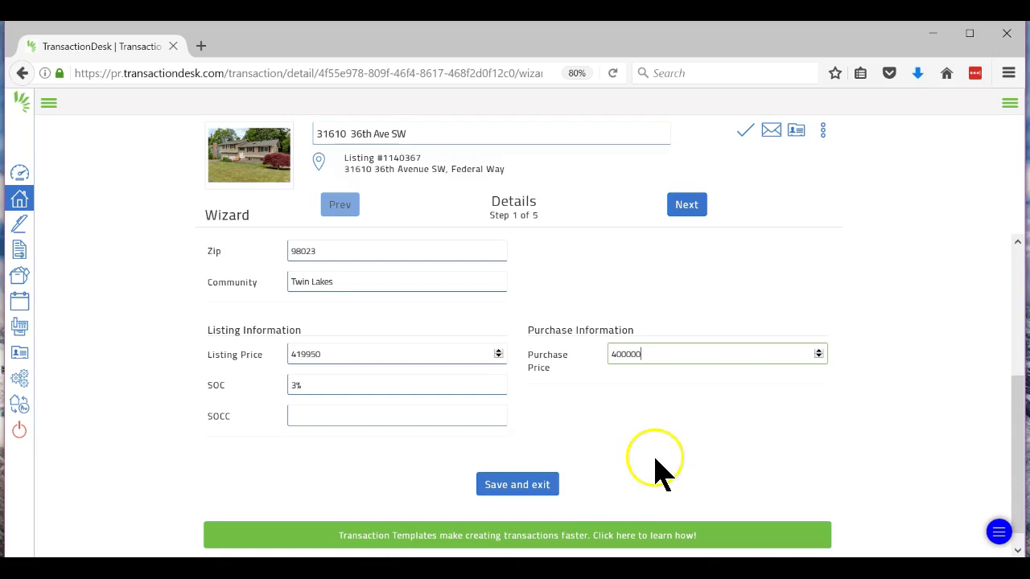
{"action": "left_click", "coordinate": [652, 457]}
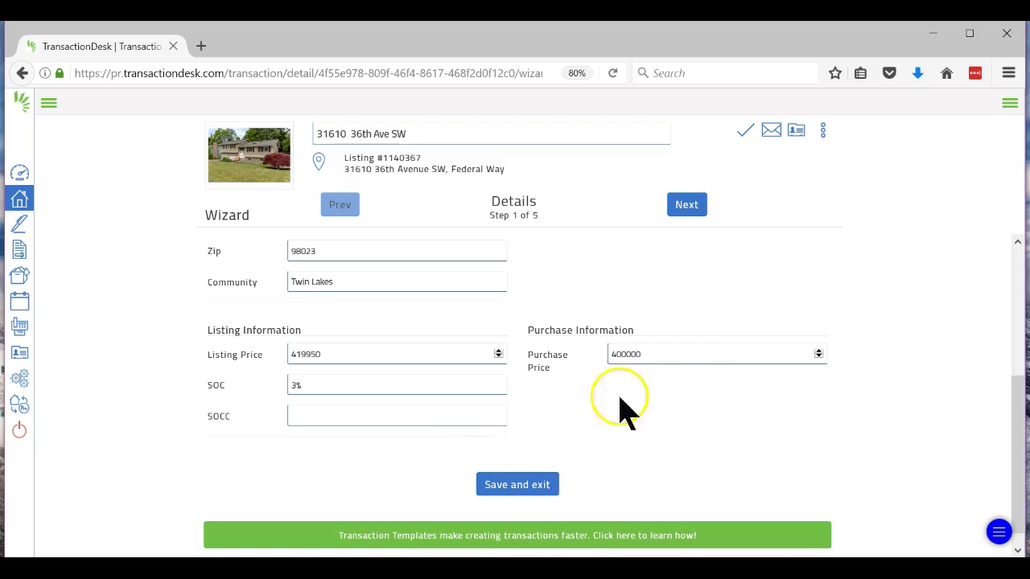
- Advance the wizard to step 2, Transaction Dates
{"action": "left_click", "coordinate": [1010, 103]}
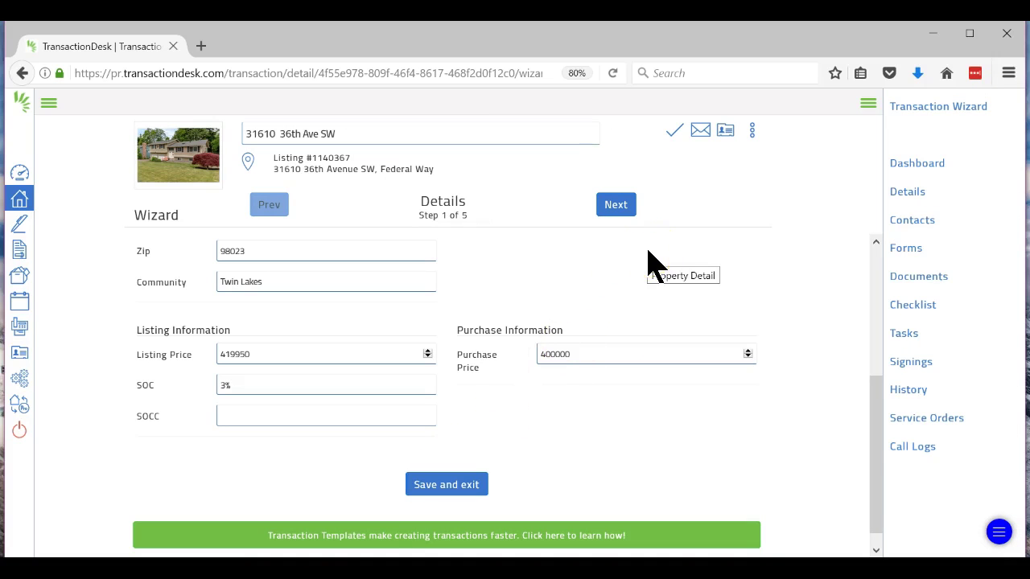
{"action": "left_click", "coordinate": [616, 211]}
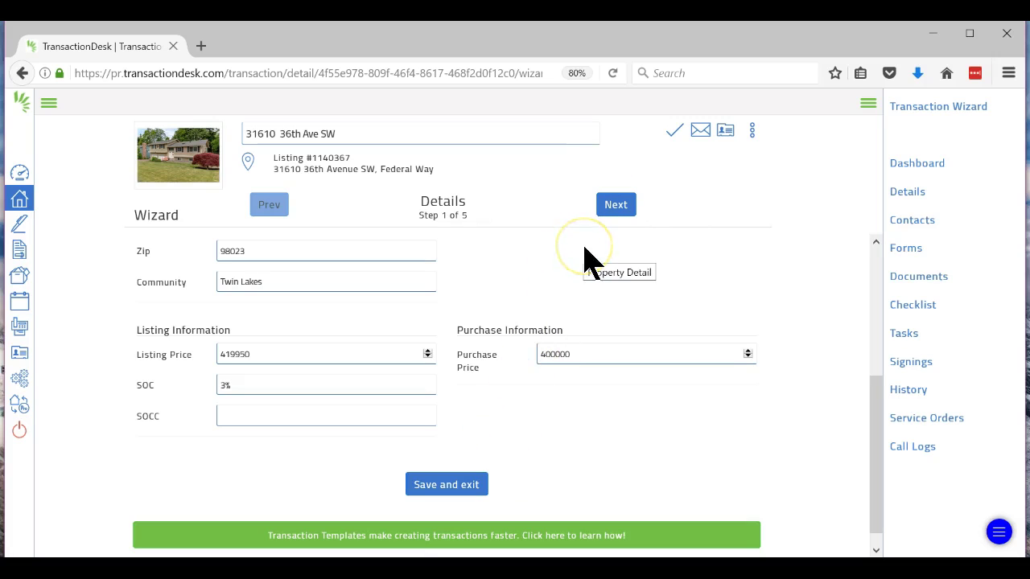
{"action": "left_click", "coordinate": [867, 107]}
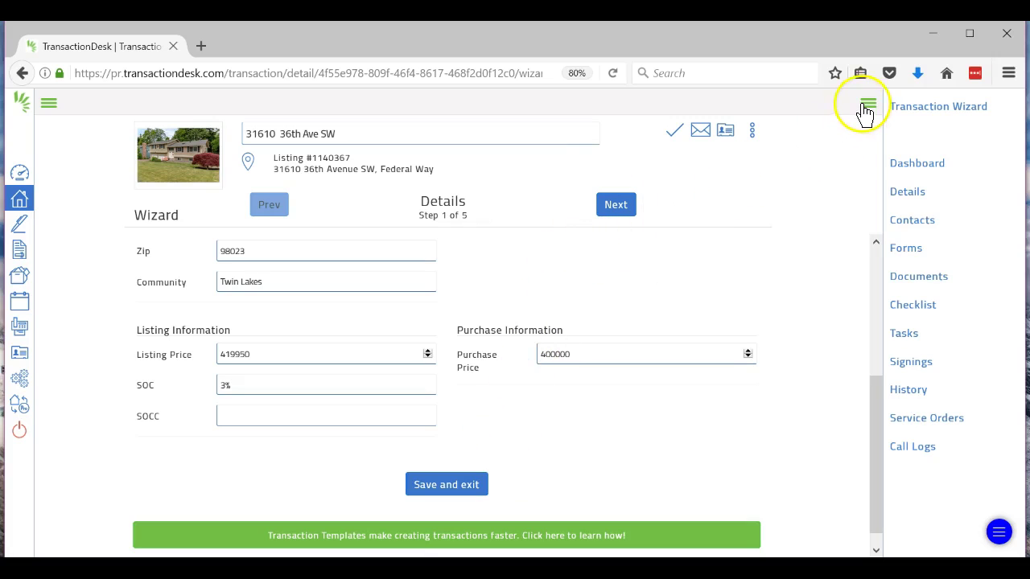
{"action": "left_click", "coordinate": [920, 168]}
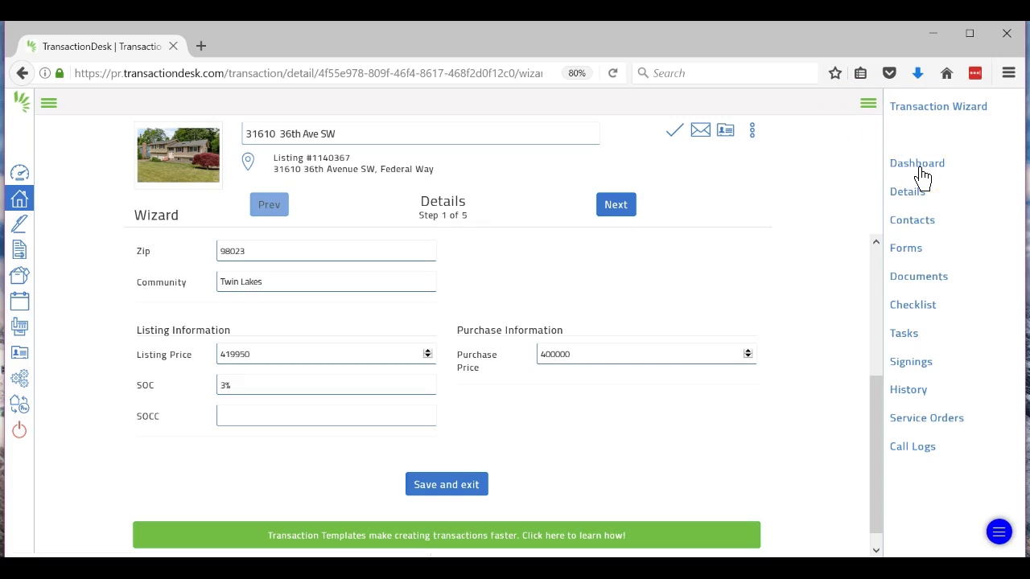
{"action": "left_click", "coordinate": [917, 225]}
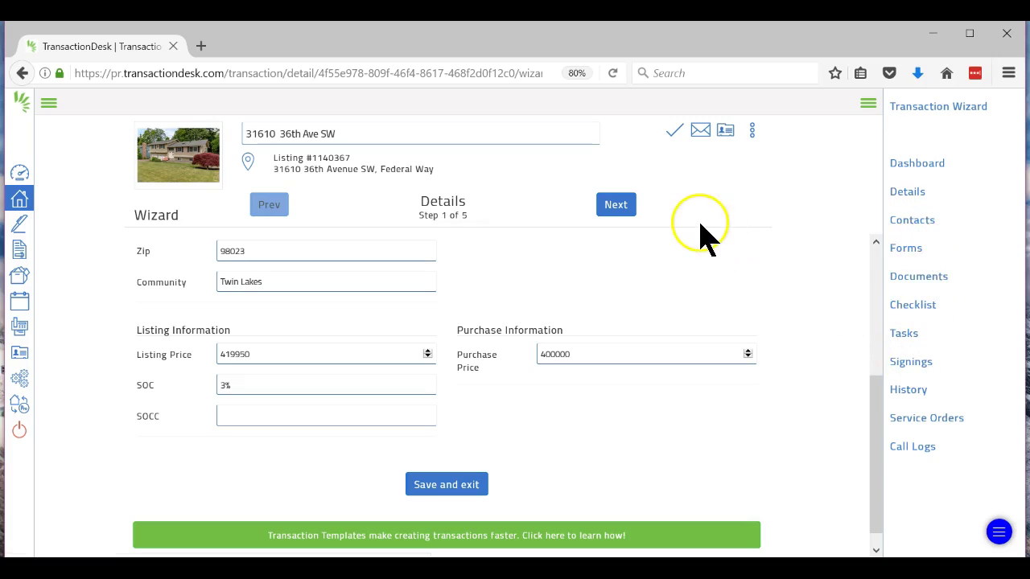
{"action": "left_click", "coordinate": [617, 208]}
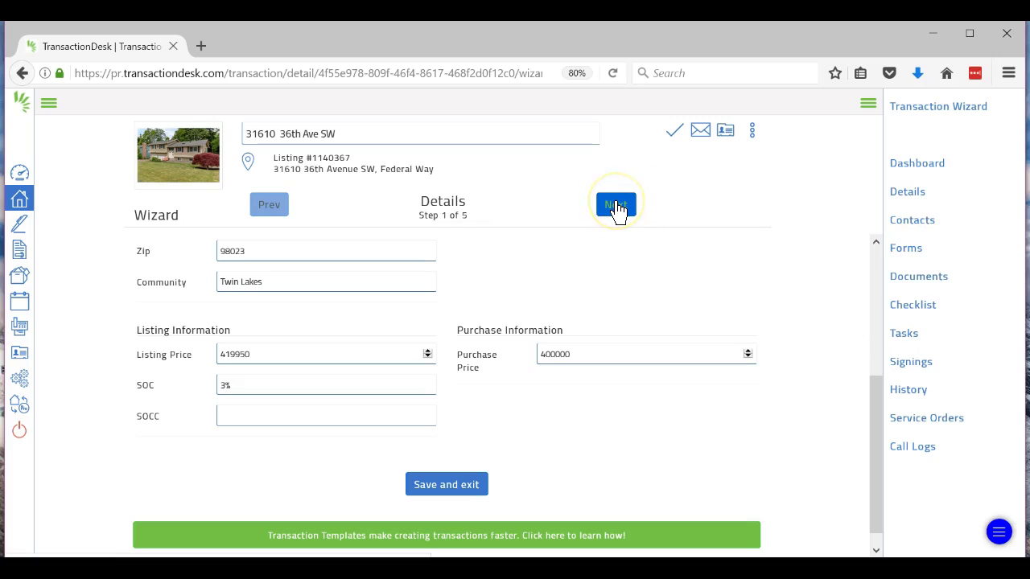
{"action": "left_click", "coordinate": [868, 105]}
{"action": "left_click", "coordinate": [682, 205]}
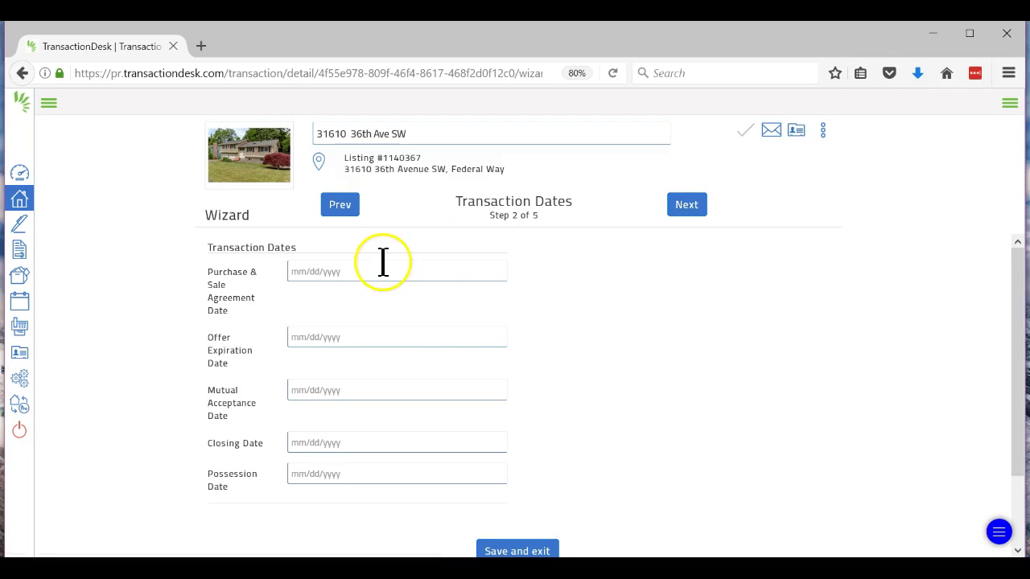
- Date the purchase agreement and offer expiration June 9, 2017
{"action": "left_click", "coordinate": [383, 267]}
{"action": "left_click", "coordinate": [442, 343]}
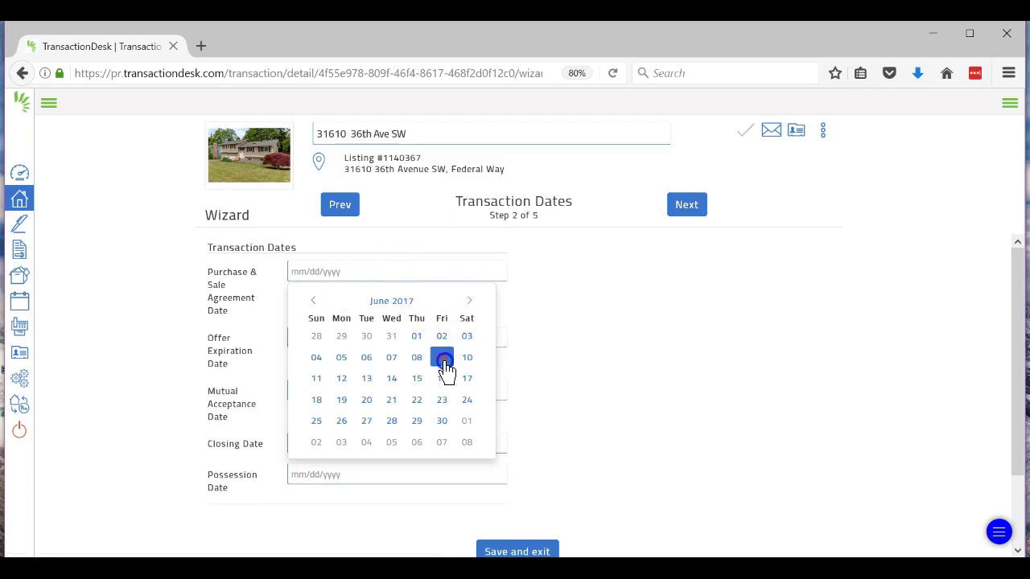
{"action": "left_click", "coordinate": [441, 358]}
{"action": "left_click", "coordinate": [331, 338]}
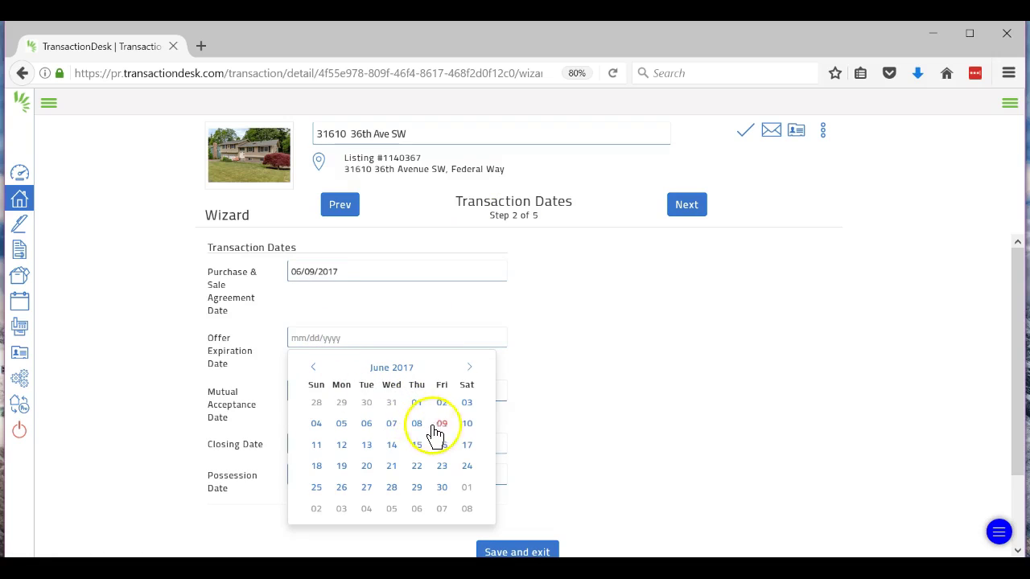
{"action": "left_click", "coordinate": [442, 424]}
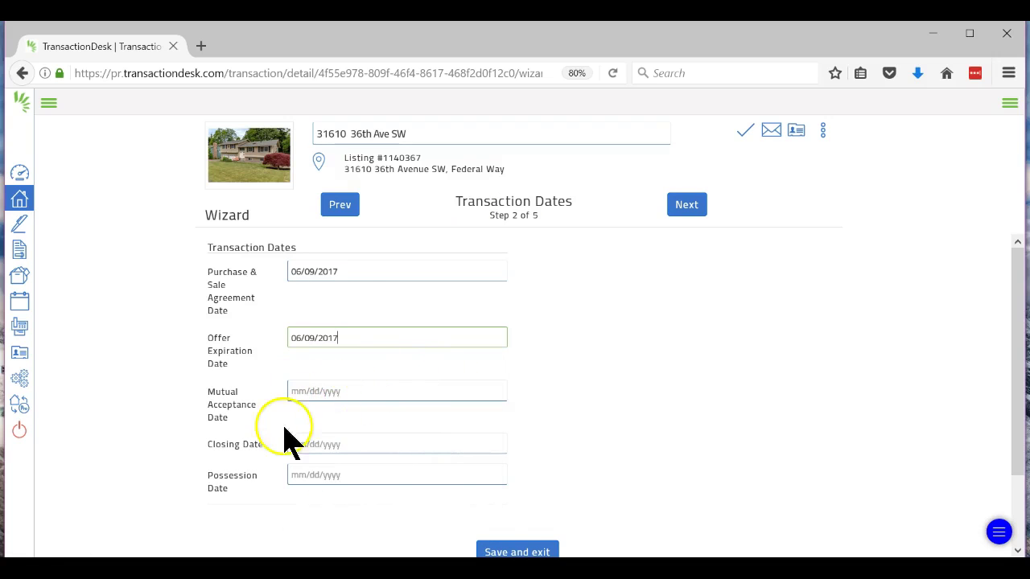
- Set the closing date to July 12, 2017 and move on to Contacts
{"action": "left_click", "coordinate": [293, 443]}
{"action": "scroll", "coordinate": [644, 386], "scroll_direction": "down", "scroll_amount": 1}
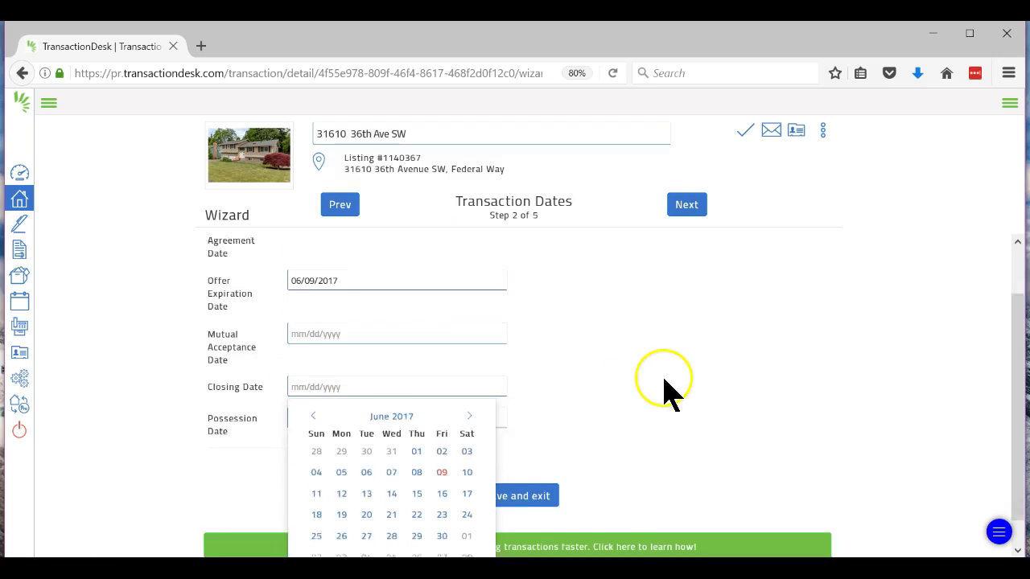
{"action": "scroll", "coordinate": [667, 391], "scroll_direction": "down", "scroll_amount": 1}
{"action": "left_click", "coordinate": [469, 393]}
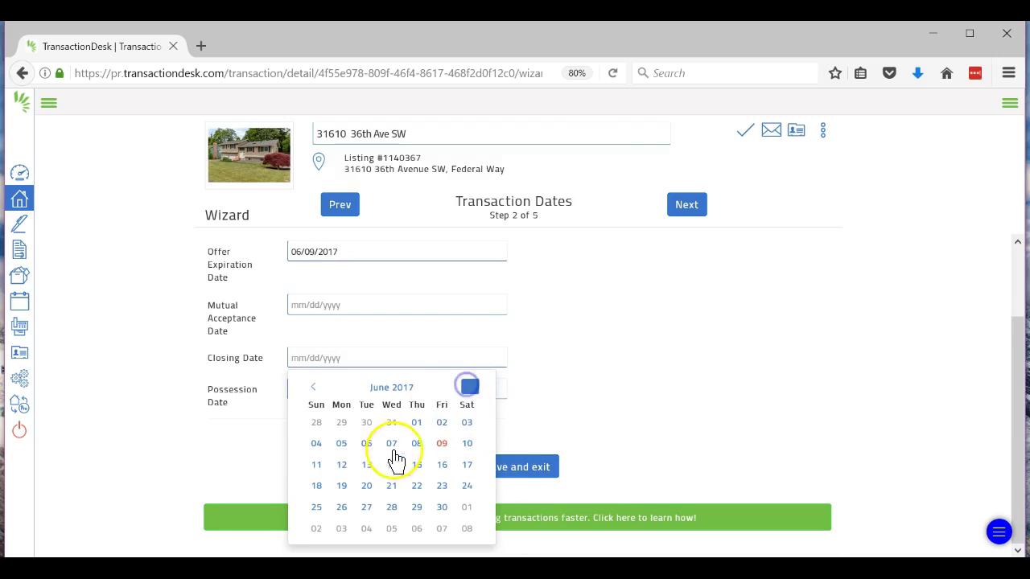
{"action": "left_click", "coordinate": [392, 465]}
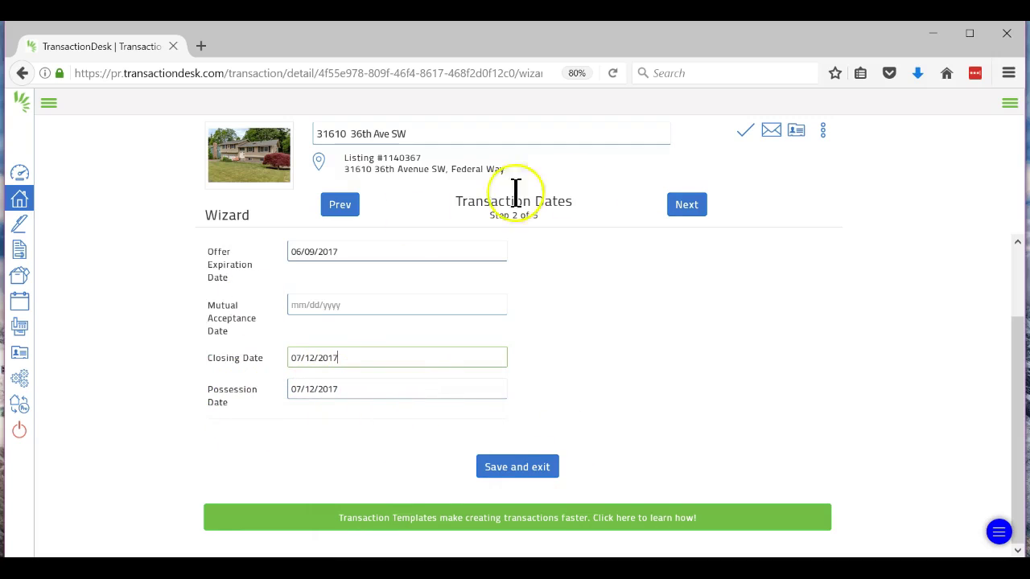
{"action": "left_click", "coordinate": [684, 207]}
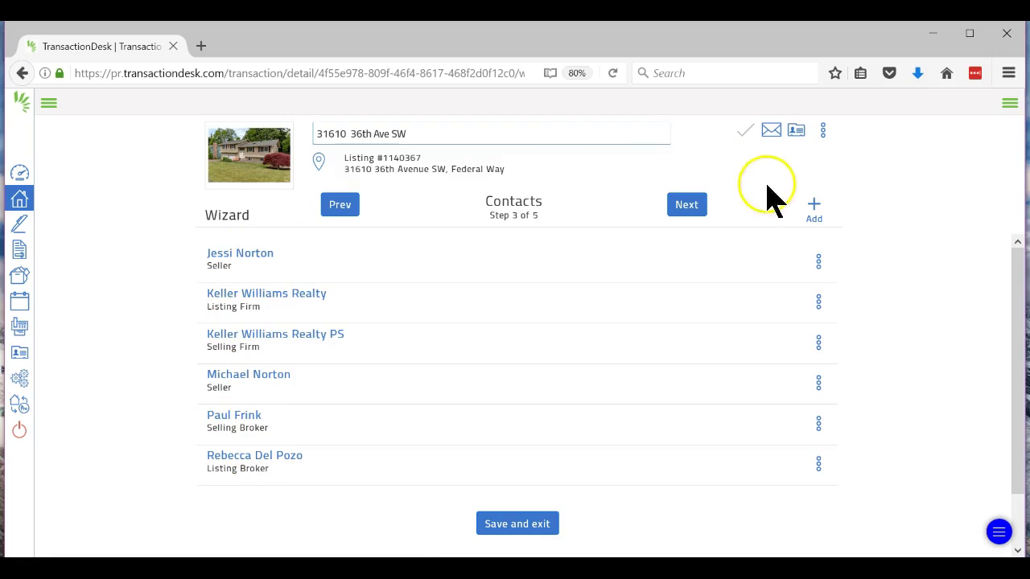
- Add Joe Buyer as a Buyer contact and continue to the Forms step
{"action": "left_click", "coordinate": [813, 211]}
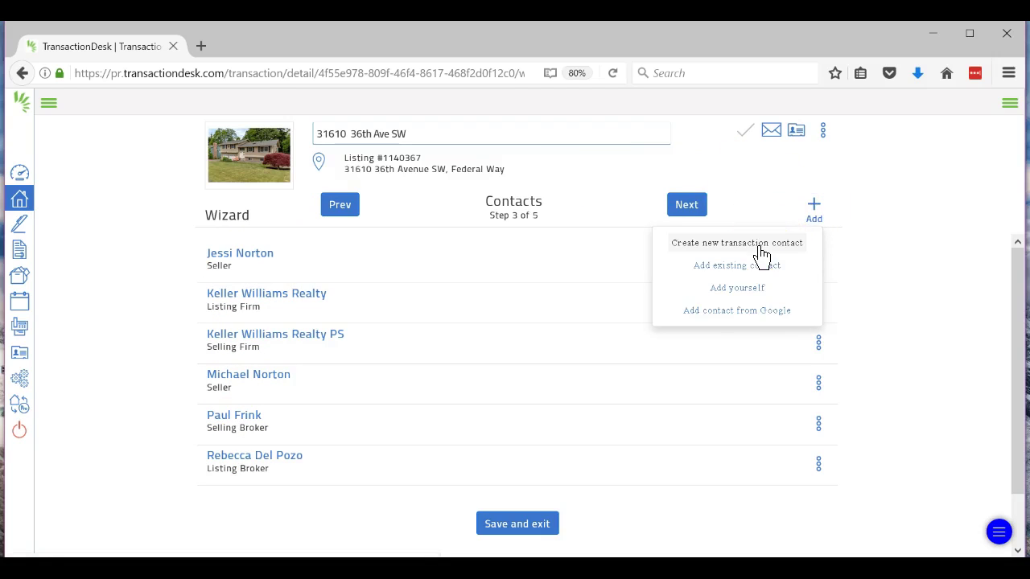
{"action": "left_click", "coordinate": [761, 248]}
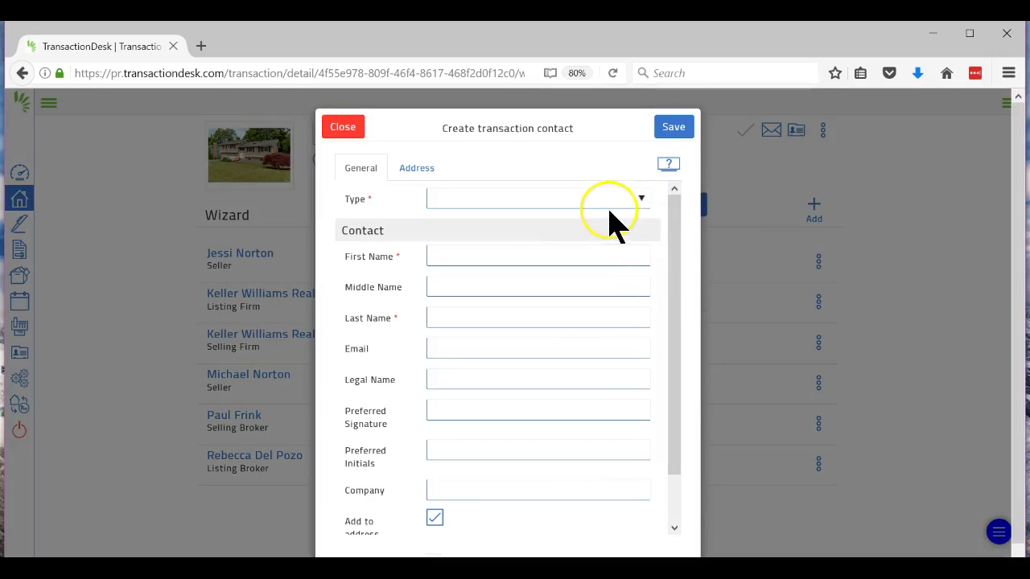
{"action": "left_click", "coordinate": [644, 198]}
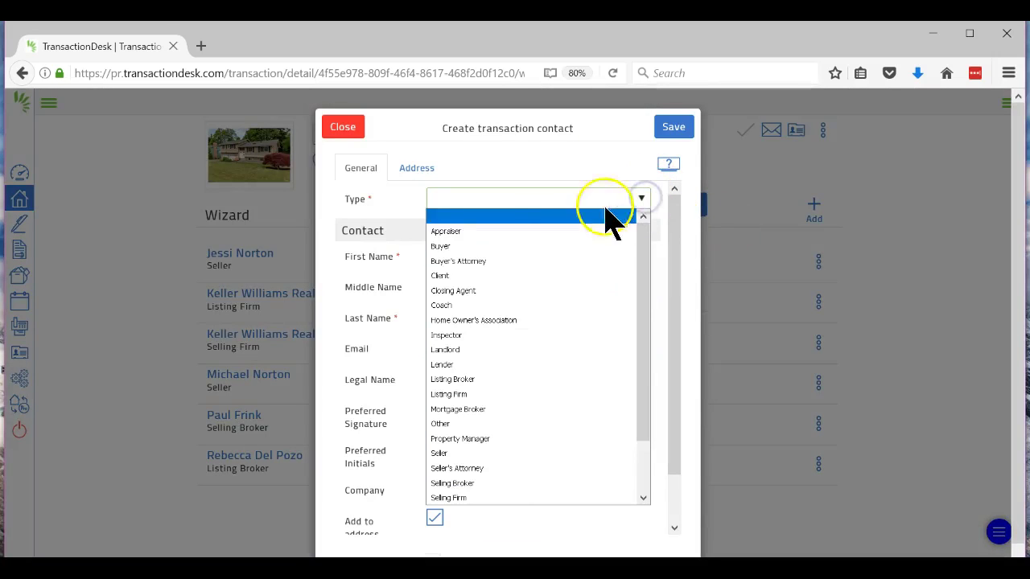
{"action": "left_click", "coordinate": [519, 245]}
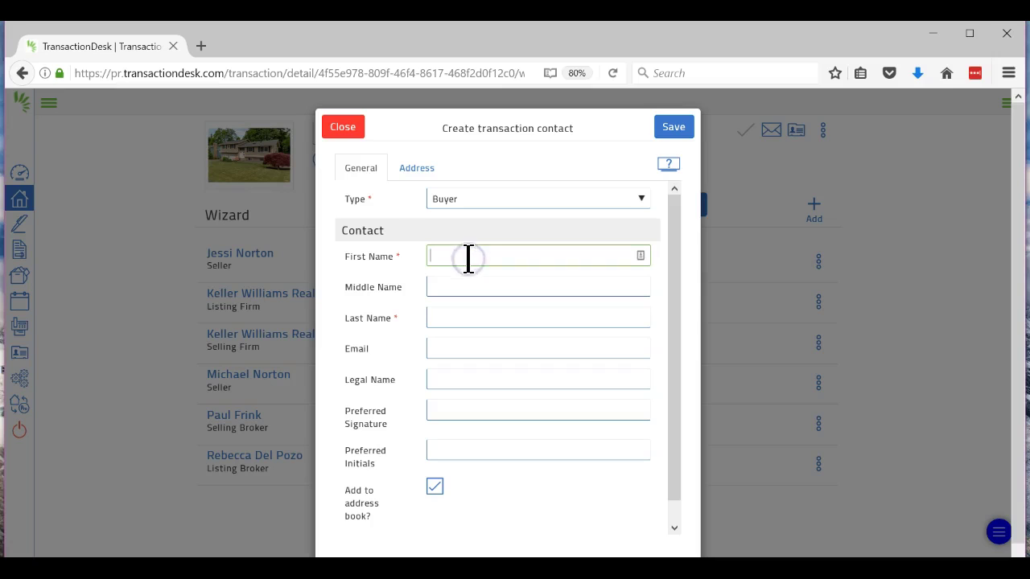
{"action": "type", "text": "Joe"}
{"action": "key", "text": "Tab"}
{"action": "key", "text": "Tab"}
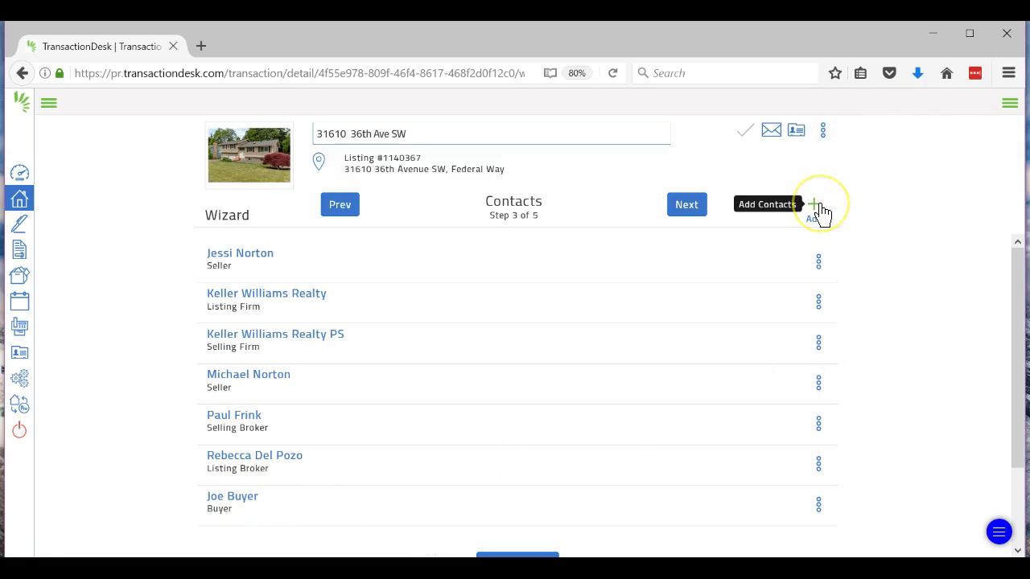
{"action": "left_click", "coordinate": [690, 208]}
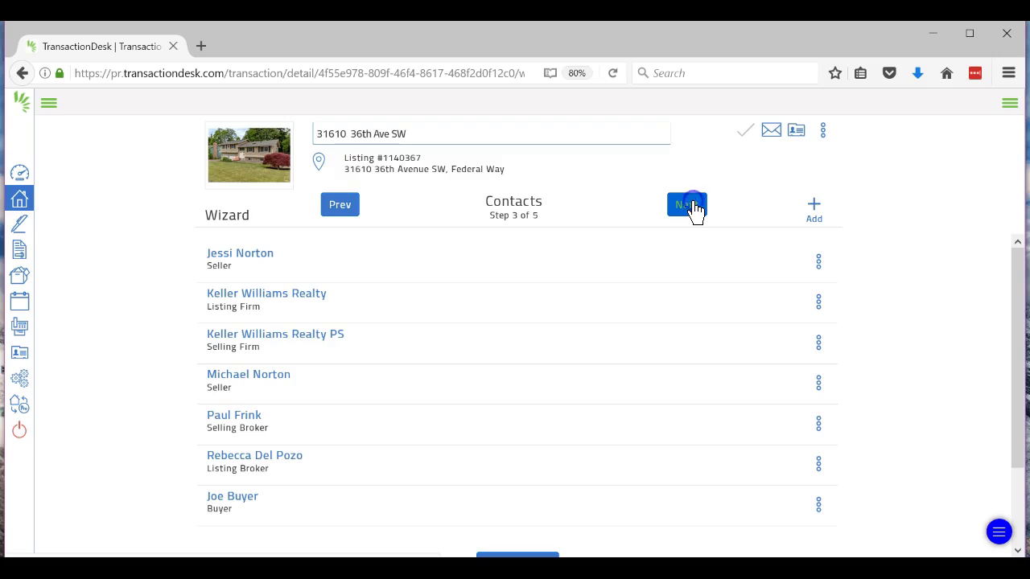
{"action": "left_click", "coordinate": [692, 206]}
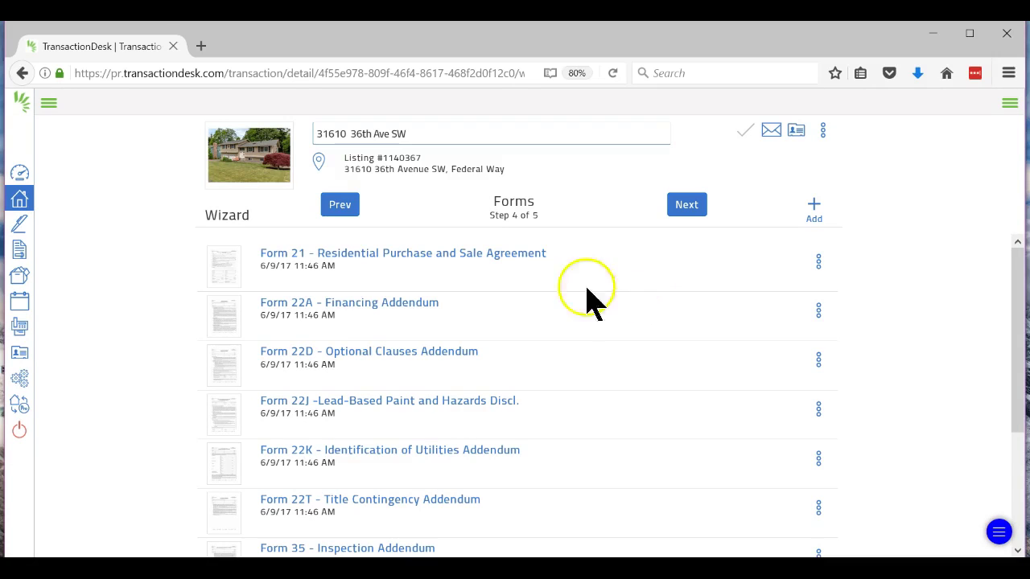
{"action": "scroll", "coordinate": [378, 270], "scroll_direction": "down", "scroll_amount": 1}
{"action": "scroll", "coordinate": [383, 306], "scroll_direction": "down", "scroll_amount": 2}
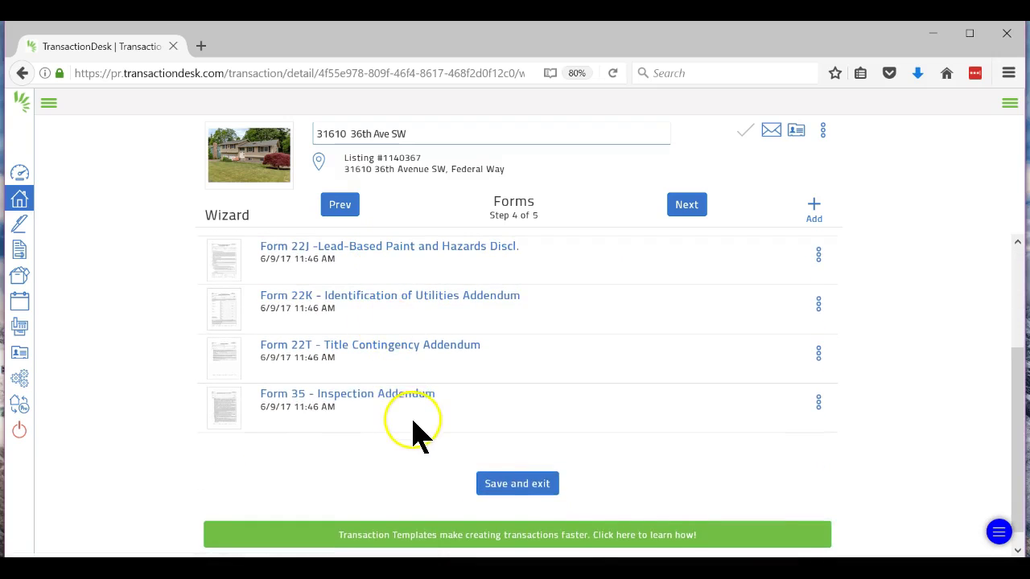
{"action": "scroll", "coordinate": [414, 430], "scroll_direction": "up", "scroll_amount": 3}
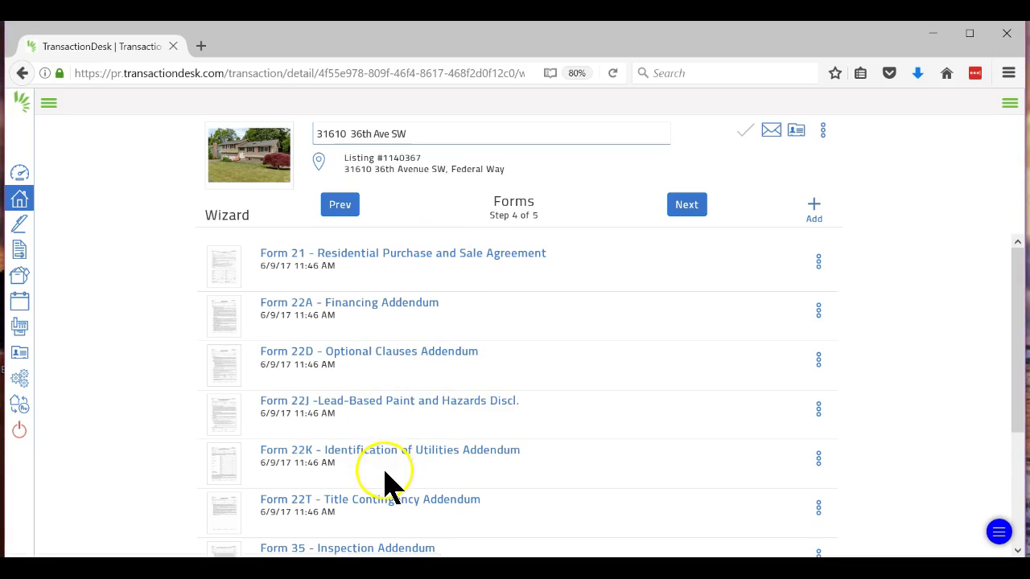
{"action": "scroll", "coordinate": [386, 483], "scroll_direction": "down", "scroll_amount": 2}
{"action": "scroll", "coordinate": [388, 473], "scroll_direction": "up", "scroll_amount": 2}
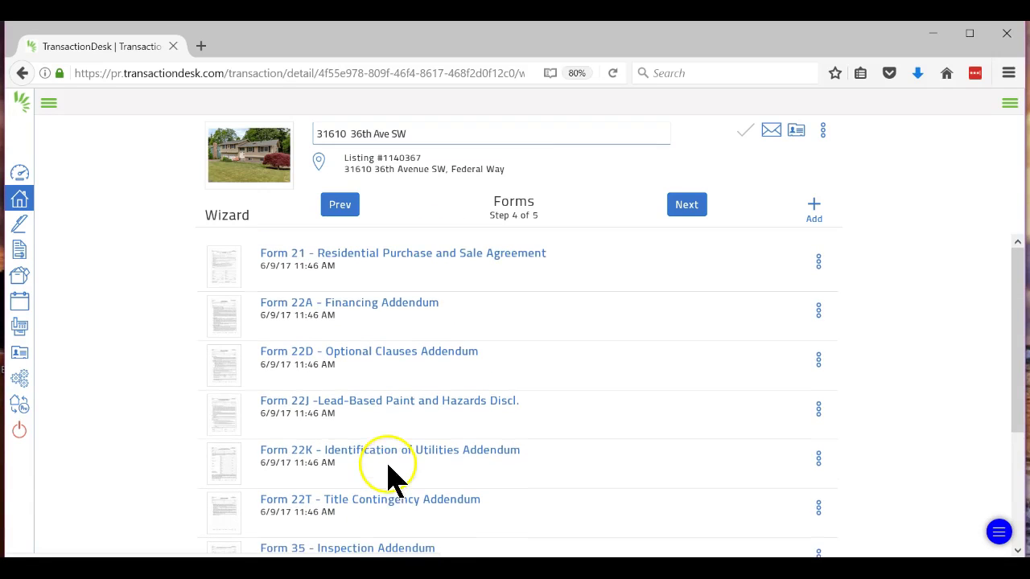
{"action": "left_click", "coordinate": [816, 205]}
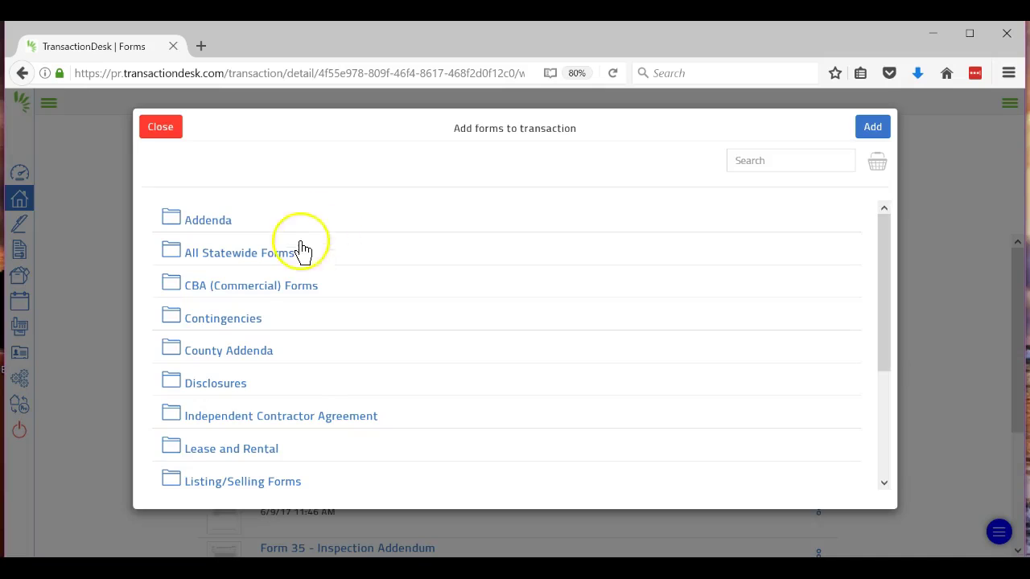
{"action": "left_click", "coordinate": [254, 262]}
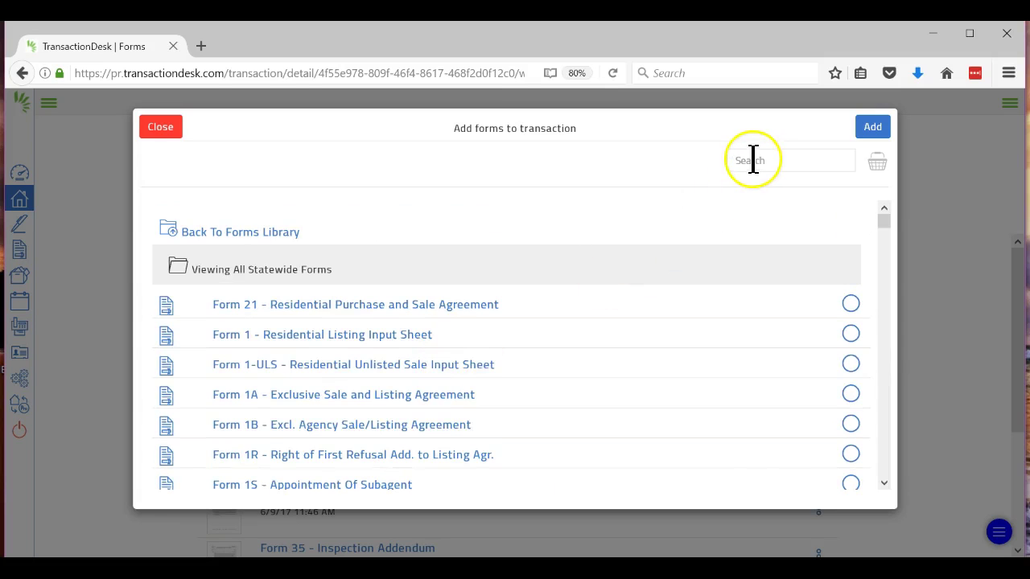
{"action": "scroll", "coordinate": [506, 356], "scroll_direction": "down", "scroll_amount": 3}
{"action": "scroll", "coordinate": [506, 356], "scroll_direction": "down", "scroll_amount": 4}
{"action": "scroll", "coordinate": [507, 362], "scroll_direction": "down", "scroll_amount": 4}
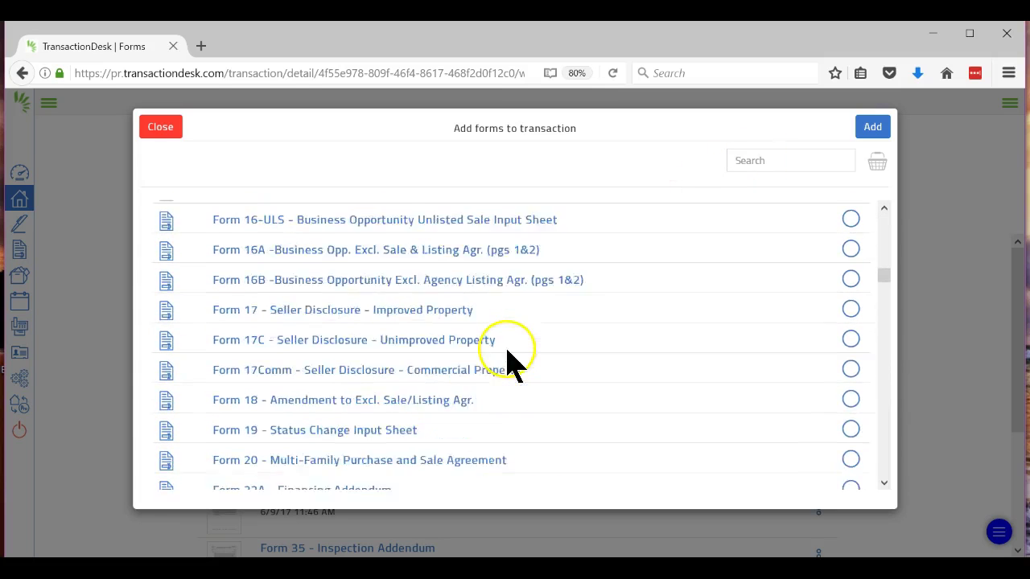
{"action": "scroll", "coordinate": [507, 362], "scroll_direction": "down", "scroll_amount": 4}
{"action": "scroll", "coordinate": [511, 362], "scroll_direction": "down", "scroll_amount": 4}
{"action": "scroll", "coordinate": [519, 362], "scroll_direction": "down", "scroll_amount": 2}
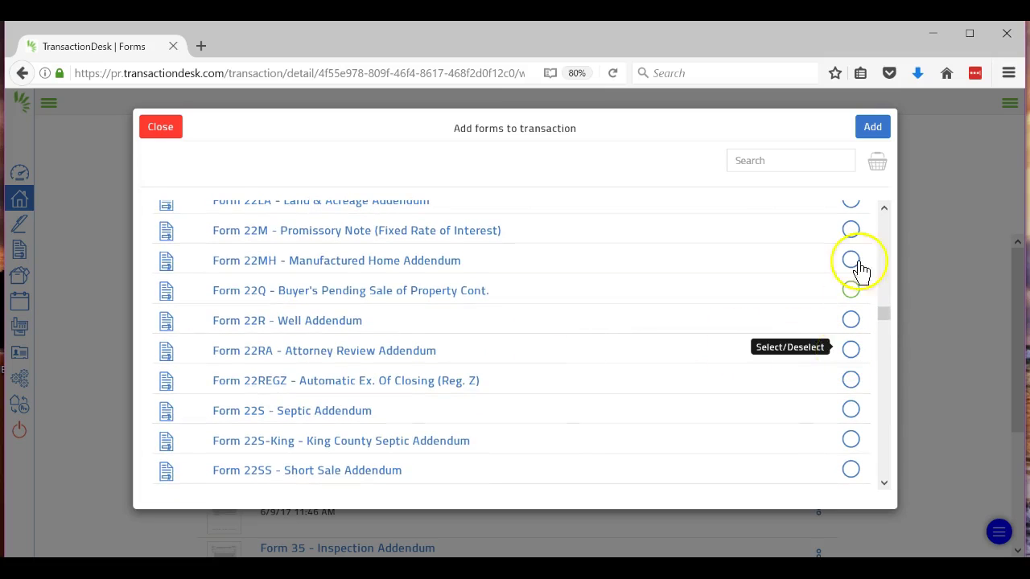
{"action": "left_click", "coordinate": [161, 138]}
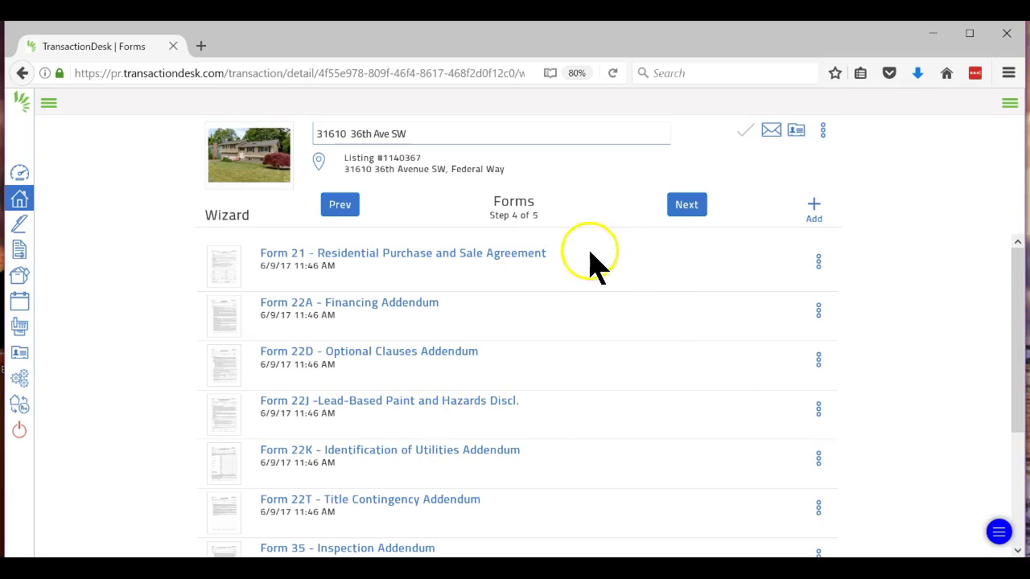
- On the Documents step, preview Identification of Utilities.pdf and close the preview
{"action": "left_click", "coordinate": [680, 210]}
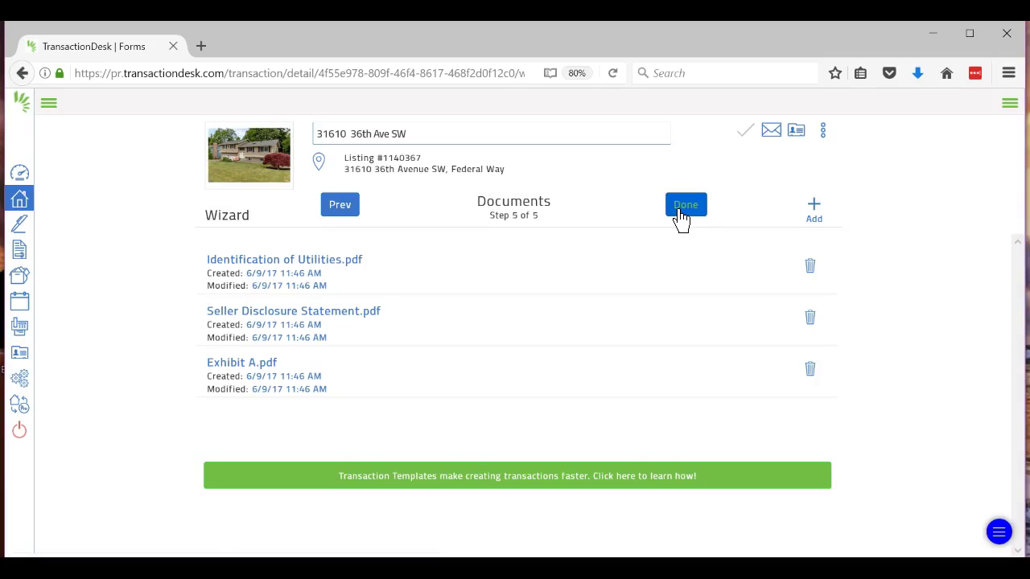
{"action": "left_click", "coordinate": [318, 261]}
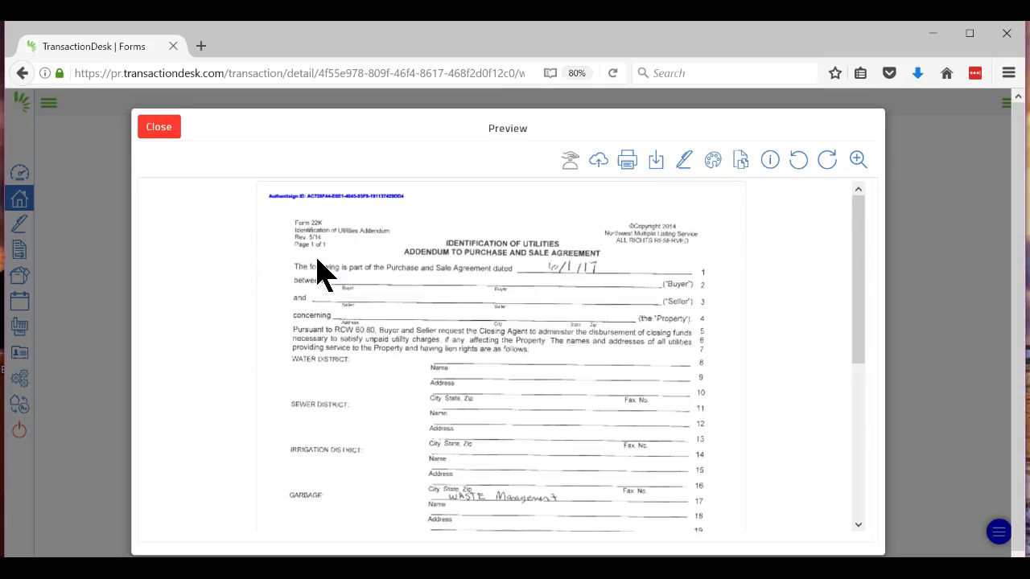
{"action": "scroll", "coordinate": [519, 346], "scroll_direction": "down", "scroll_amount": 2}
{"action": "scroll", "coordinate": [523, 362], "scroll_direction": "down", "scroll_amount": 1}
{"action": "scroll", "coordinate": [533, 362], "scroll_direction": "down", "scroll_amount": 2}
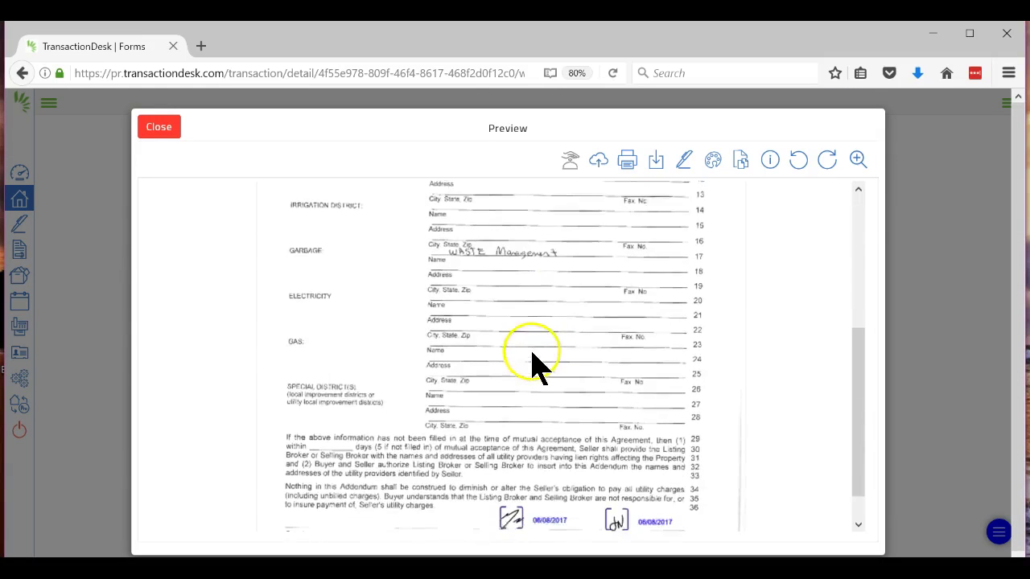
{"action": "scroll", "coordinate": [533, 362], "scroll_direction": "down", "scroll_amount": 1}
{"action": "scroll", "coordinate": [539, 362], "scroll_direction": "up", "scroll_amount": 1}
{"action": "scroll", "coordinate": [531, 358], "scroll_direction": "up", "scroll_amount": 2}
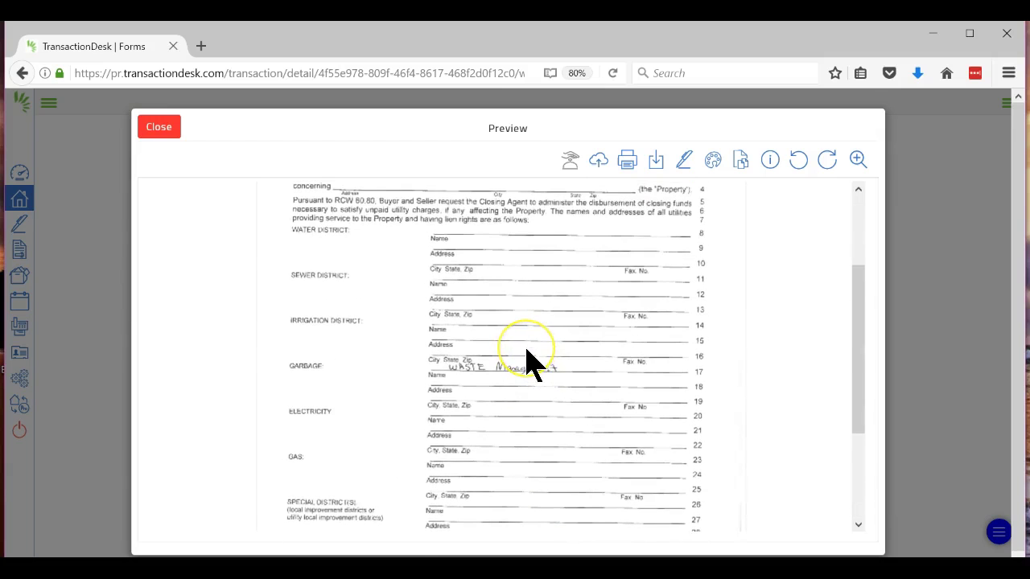
{"action": "scroll", "coordinate": [527, 362], "scroll_direction": "up", "scroll_amount": 2}
{"action": "scroll", "coordinate": [527, 362], "scroll_direction": "down", "scroll_amount": 3}
{"action": "scroll", "coordinate": [531, 367], "scroll_direction": "down", "scroll_amount": 1}
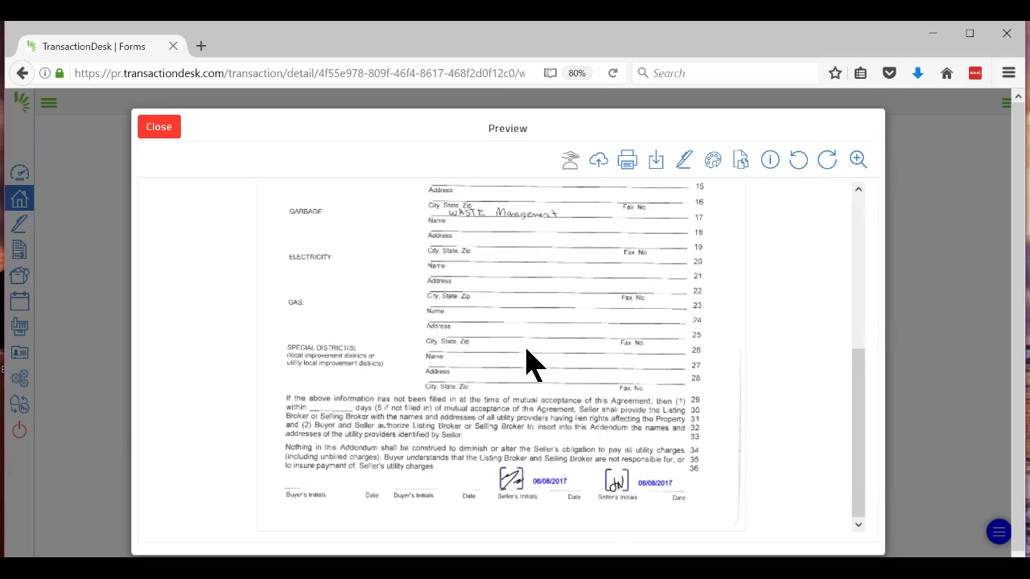
{"action": "scroll", "coordinate": [530, 356], "scroll_direction": "up", "scroll_amount": 2}
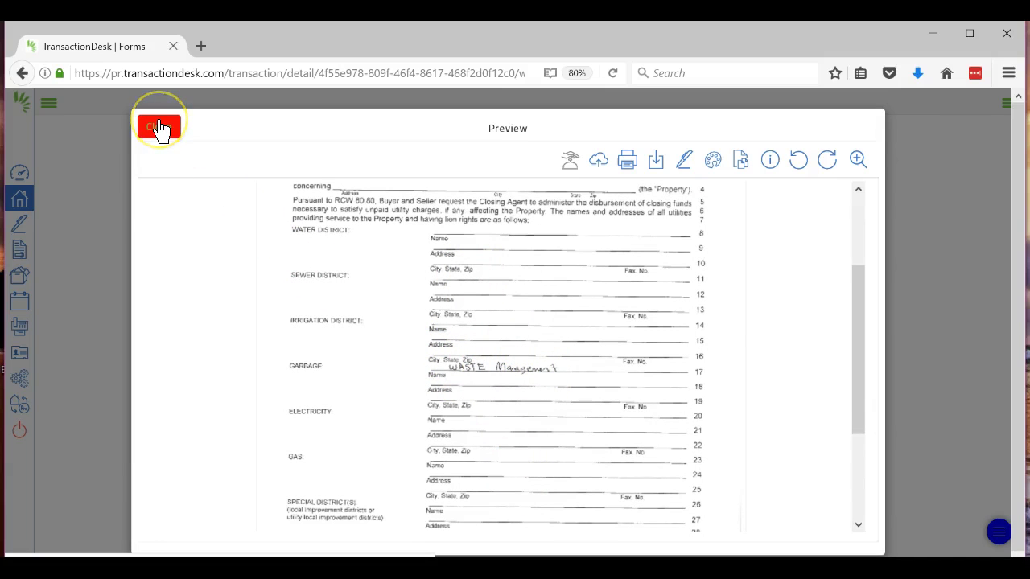
{"action": "scroll", "coordinate": [294, 333], "scroll_direction": "up", "scroll_amount": 2}
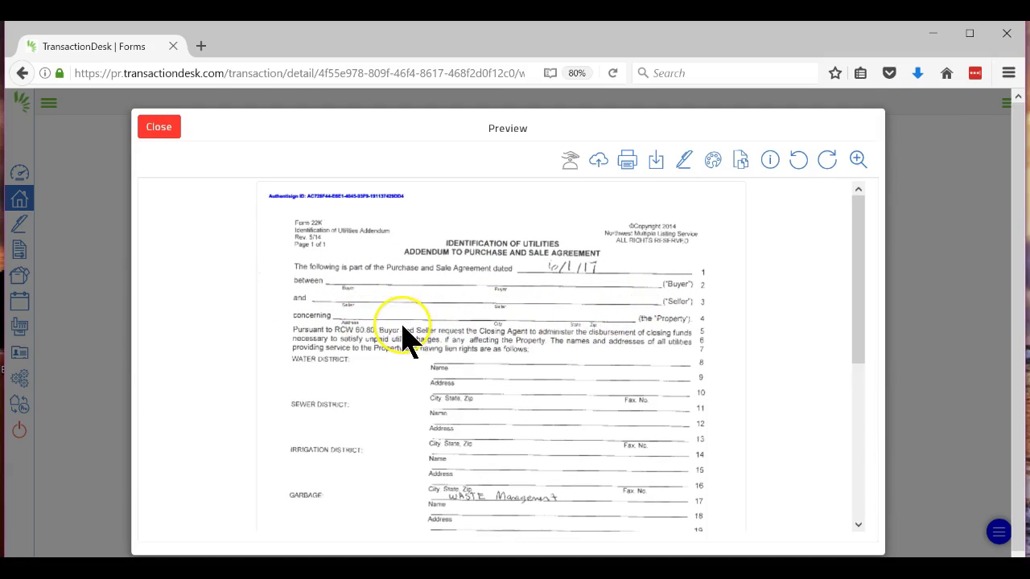
{"action": "left_click", "coordinate": [170, 133]}
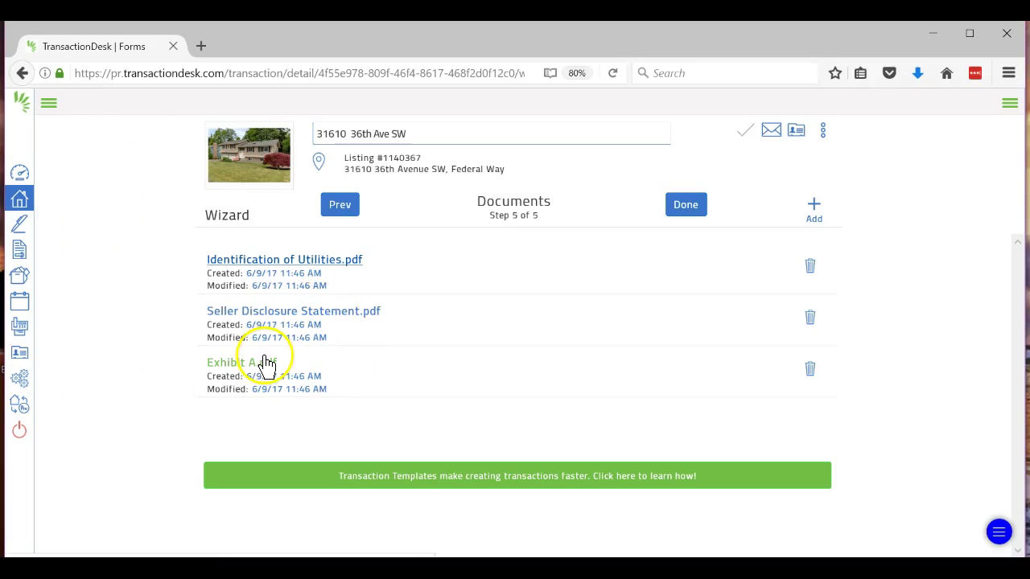
- Finish the wizard and open Form 21, the Residential Purchase and Sale Agreement
{"action": "left_click", "coordinate": [689, 207]}
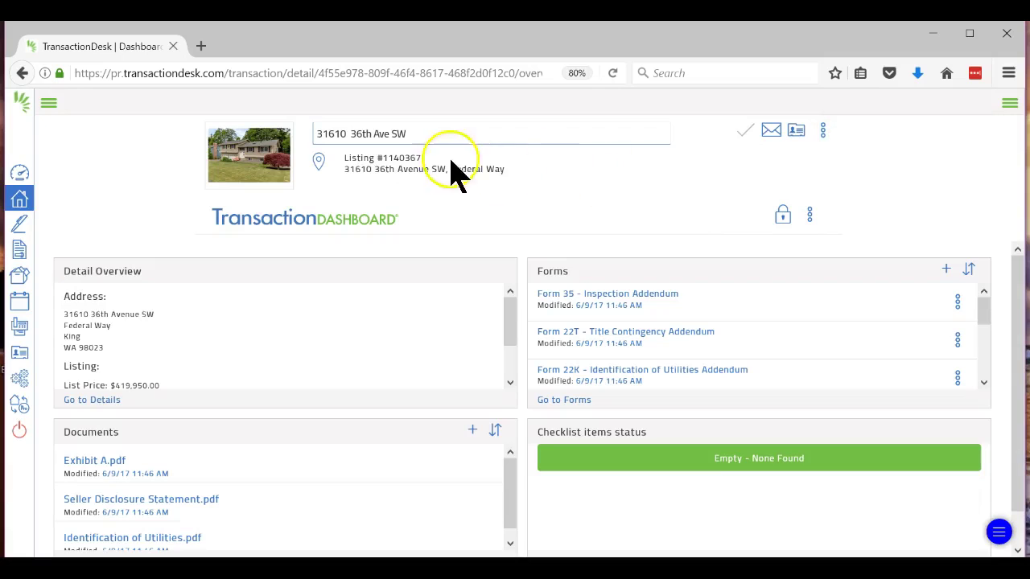
{"action": "left_click", "coordinate": [565, 400]}
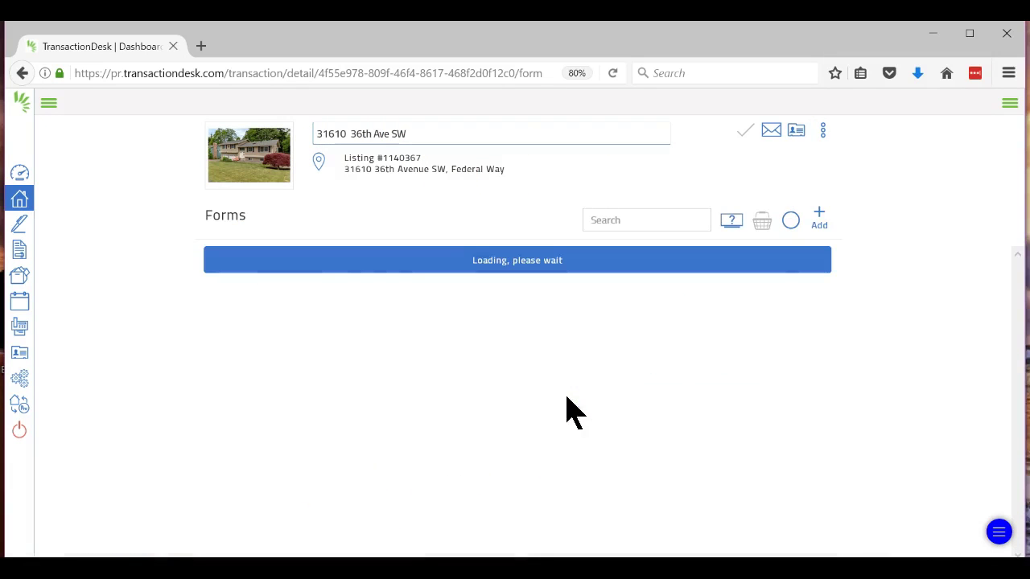
{"action": "left_click", "coordinate": [392, 258]}
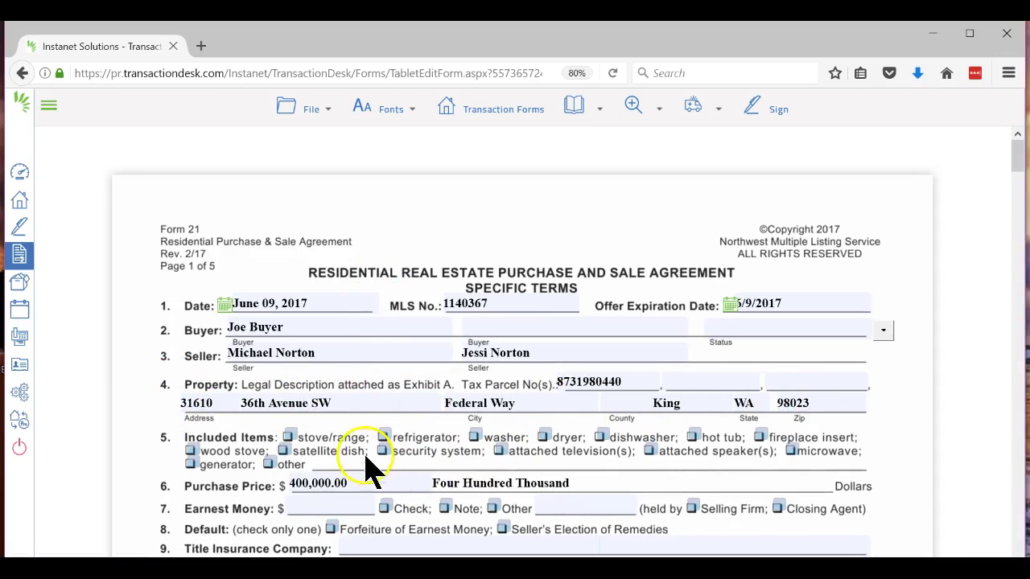
- Include the stove/range, refrigerator and washer in the sale
{"action": "left_click", "coordinate": [288, 436]}
{"action": "left_click", "coordinate": [383, 436]}
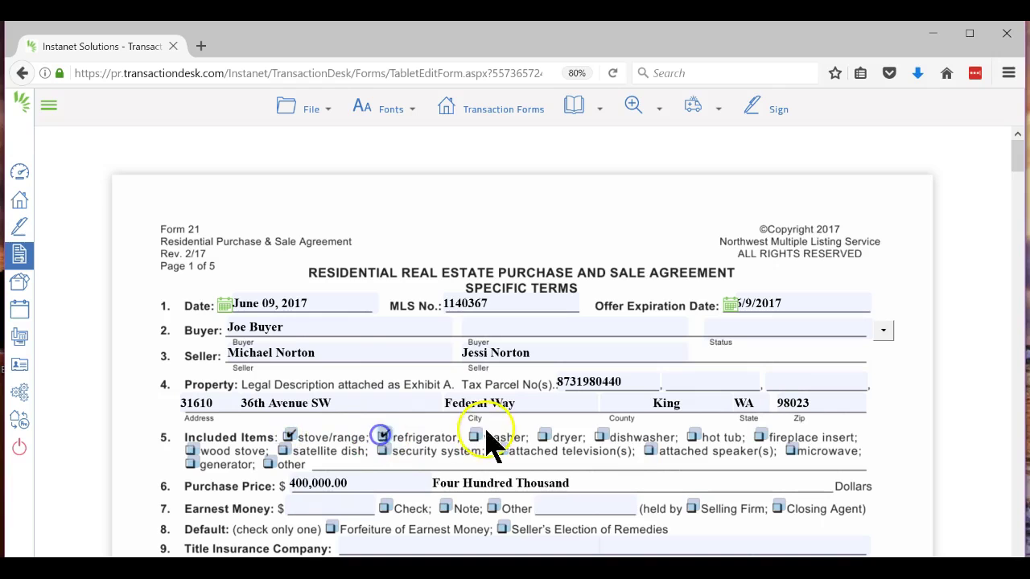
{"action": "left_click", "coordinate": [476, 436]}
{"action": "scroll", "coordinate": [483, 451], "scroll_direction": "down", "scroll_amount": 3}
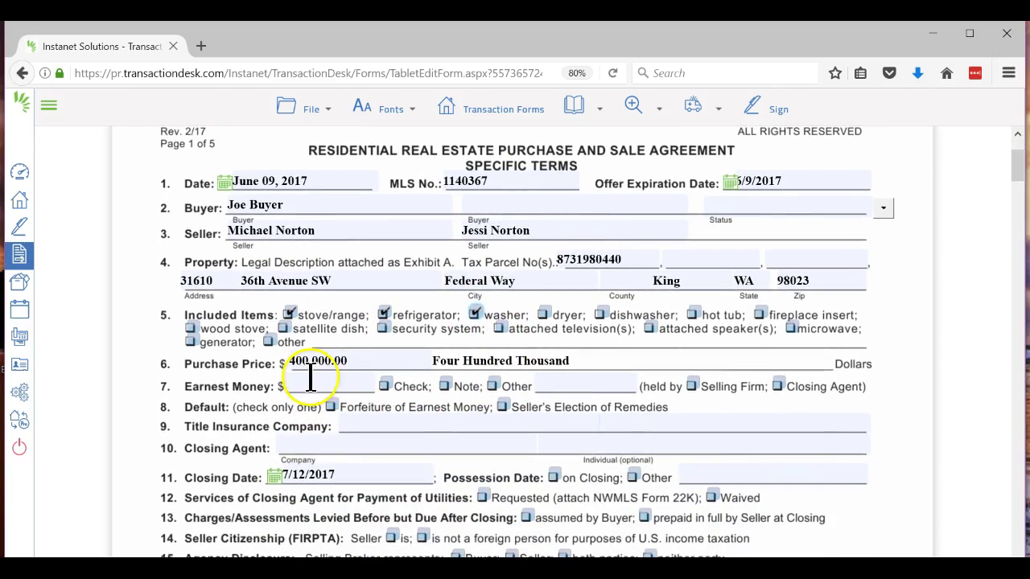
- Set $45,000 earnest money by check, held by the closing agent, and begin the title insurance entry
{"action": "left_click", "coordinate": [311, 377]}
{"action": "type", "text": "450"}
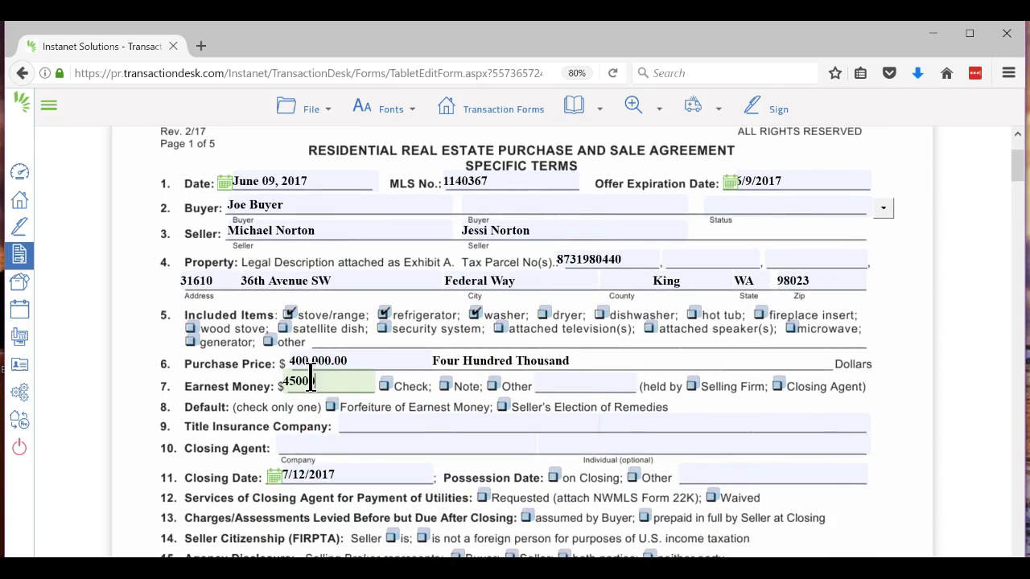
{"action": "type", "text": "0"}
{"action": "left_click", "coordinate": [385, 386]}
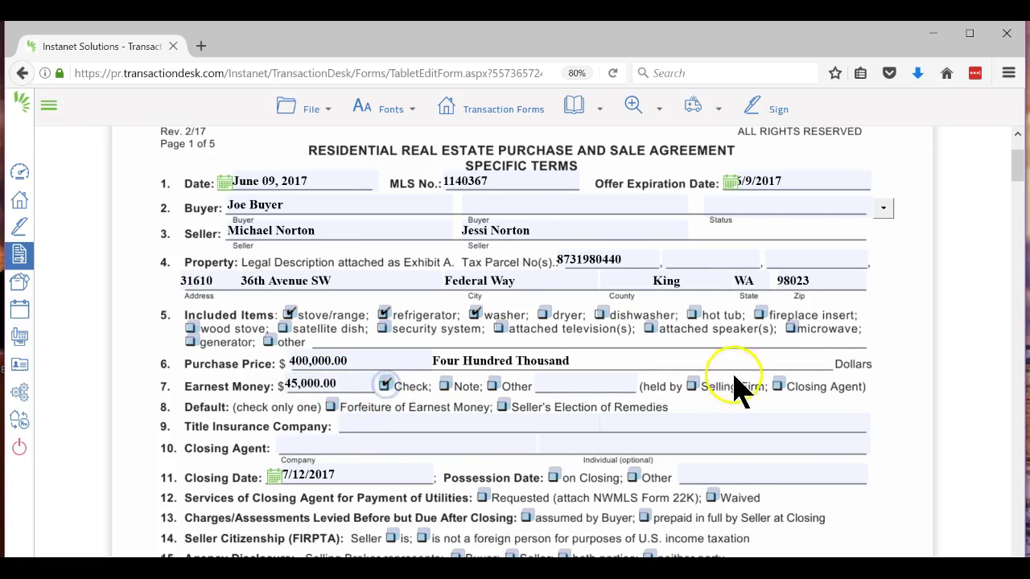
{"action": "left_click", "coordinate": [776, 387]}
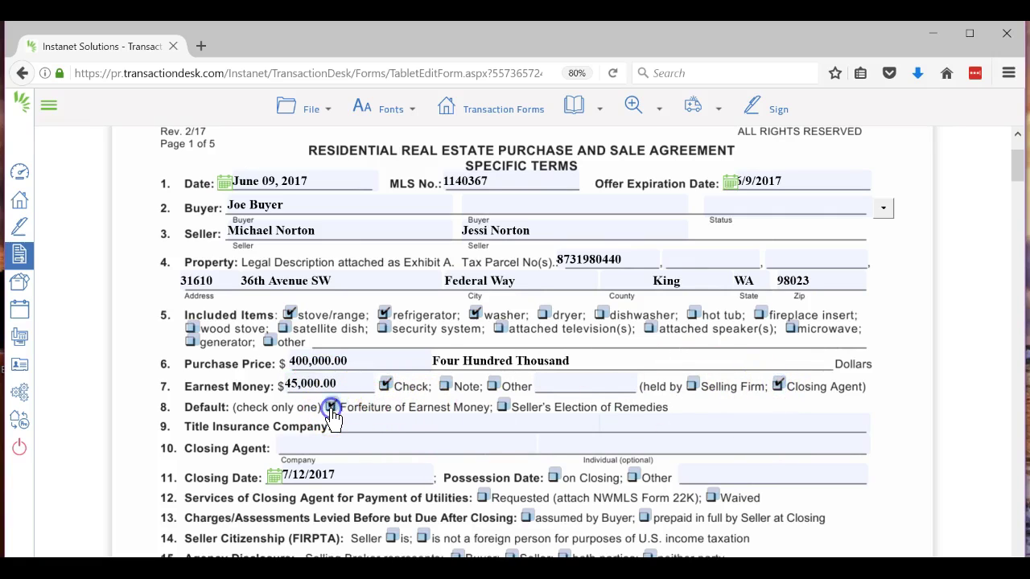
{"action": "left_click", "coordinate": [393, 427]}
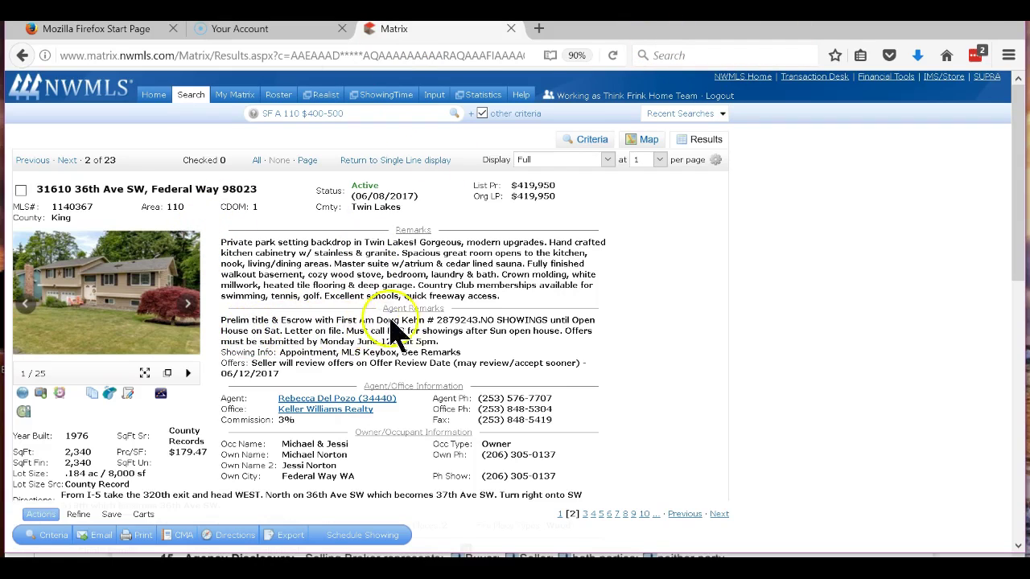
{"action": "left_click", "coordinate": [932, 25]}
{"action": "type", "text": "first a"}
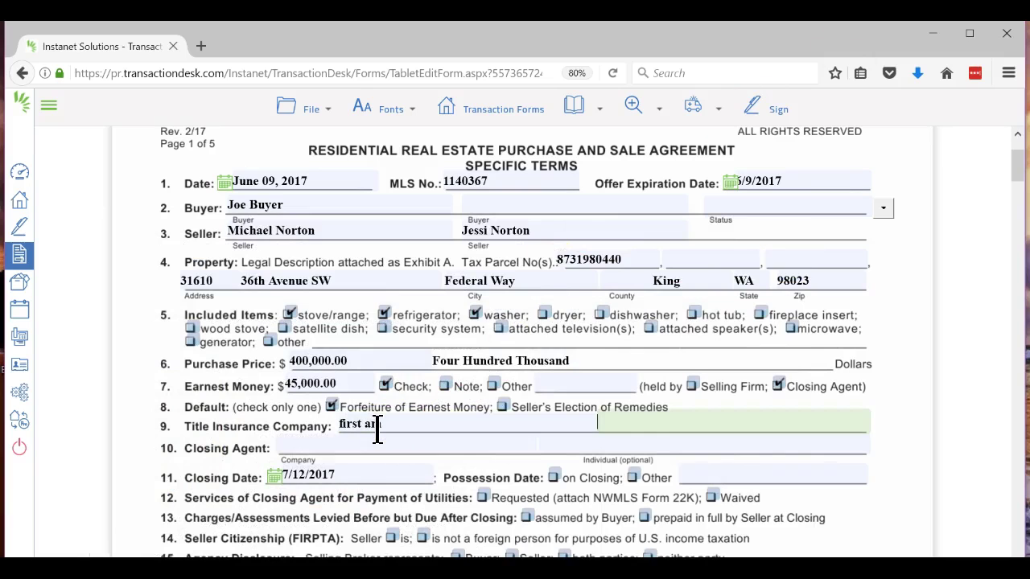
- Fill in the closing agent; set possession on closing, agent utility payment and buyer-assumed assessments
{"action": "key", "text": "Tab"}
{"action": "type", "text": "first am"}
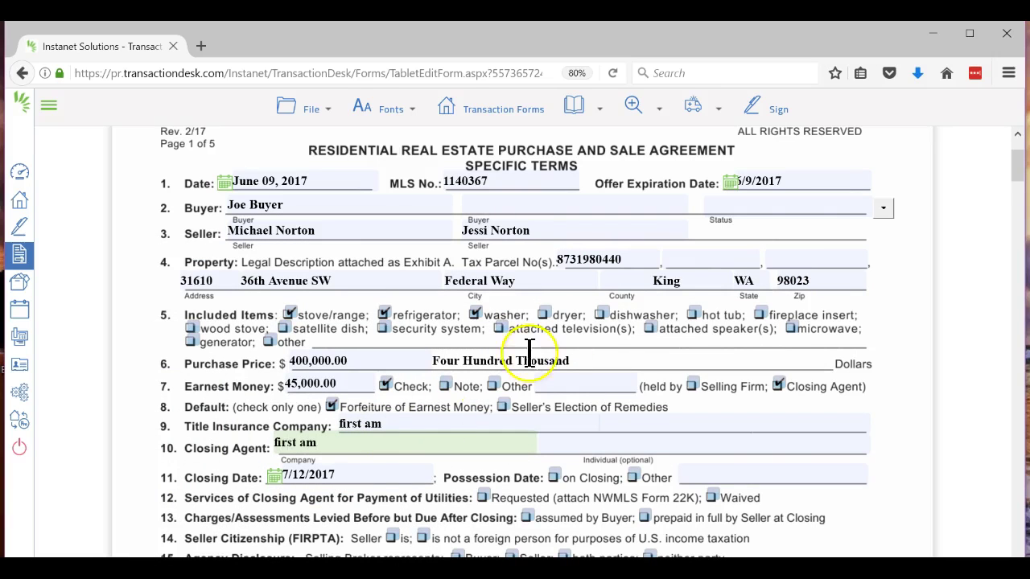
{"action": "scroll", "coordinate": [723, 331], "scroll_direction": "down", "scroll_amount": 4}
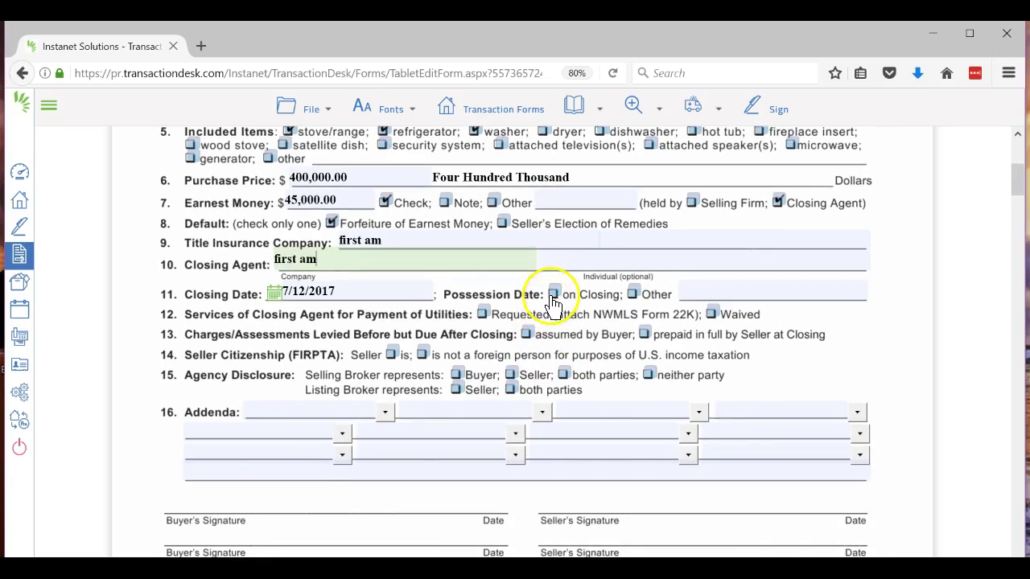
{"action": "left_click", "coordinate": [553, 295]}
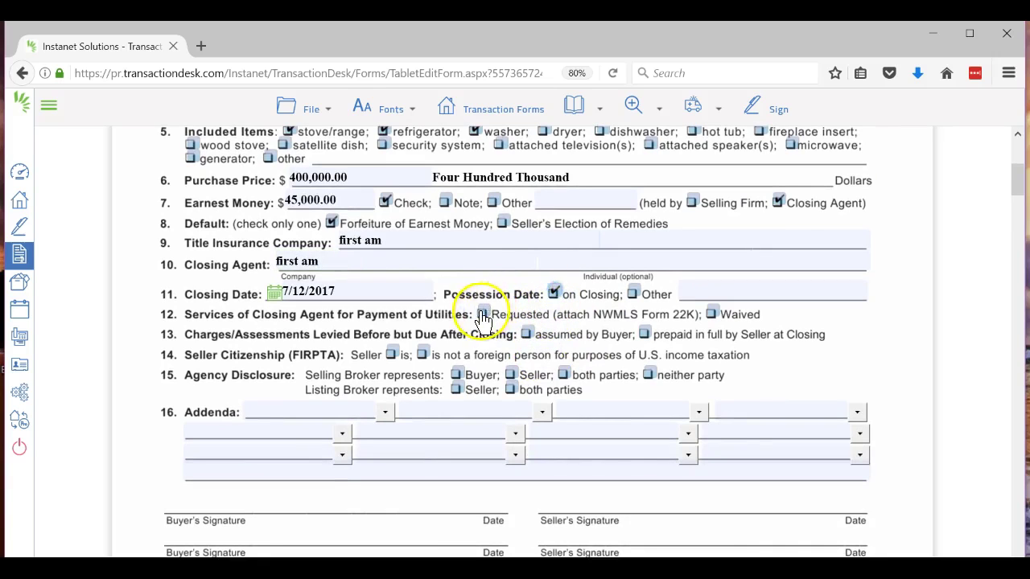
{"action": "left_click", "coordinate": [483, 313]}
{"action": "left_click", "coordinate": [528, 334]}
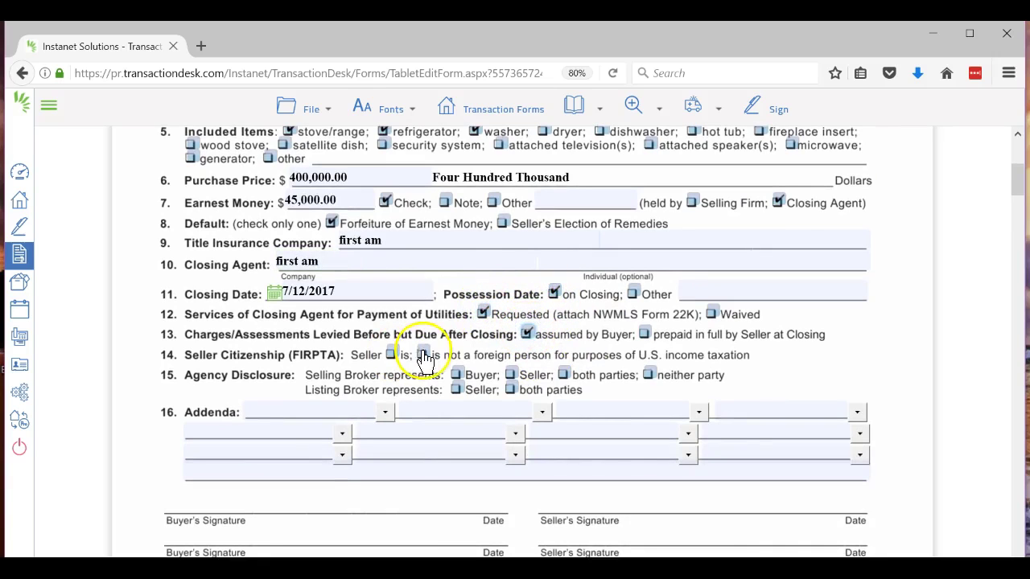
- Mark the listing broker as representing the seller and add 22A(Financing) as first addendum
{"action": "left_click", "coordinate": [456, 375]}
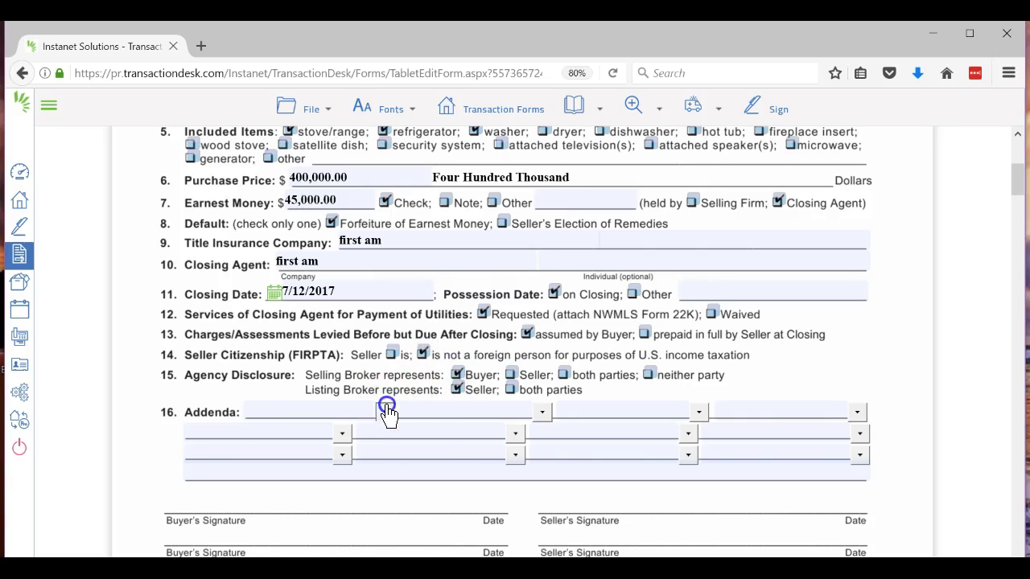
{"action": "left_click", "coordinate": [357, 412]}
{"action": "left_click", "coordinate": [348, 448]}
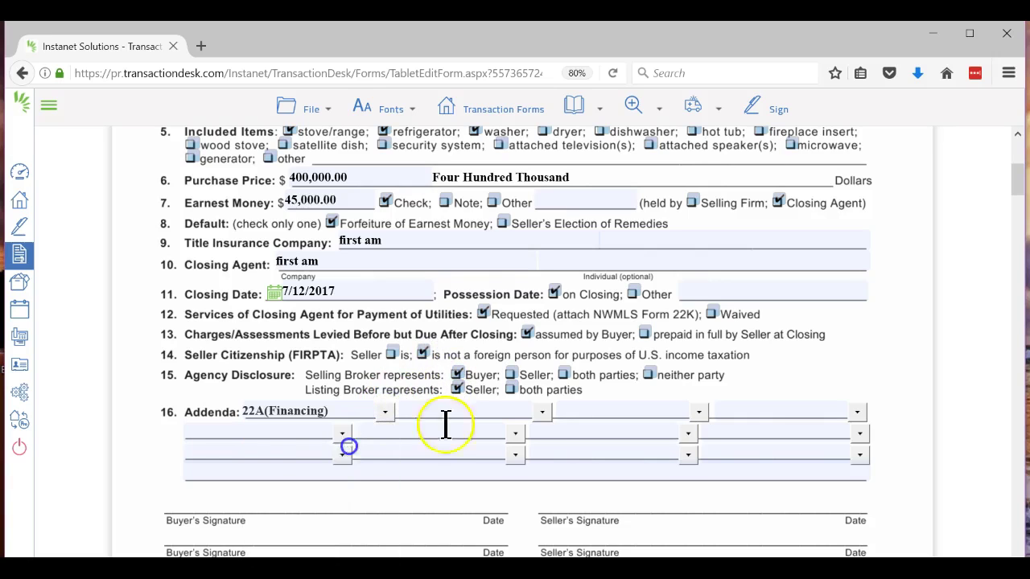
- Add addenda 22D(Optional Clauses), 22J(Lead Disclosure) and 22K(Utilities)
{"action": "left_click", "coordinate": [542, 412]}
{"action": "left_click", "coordinate": [478, 543]}
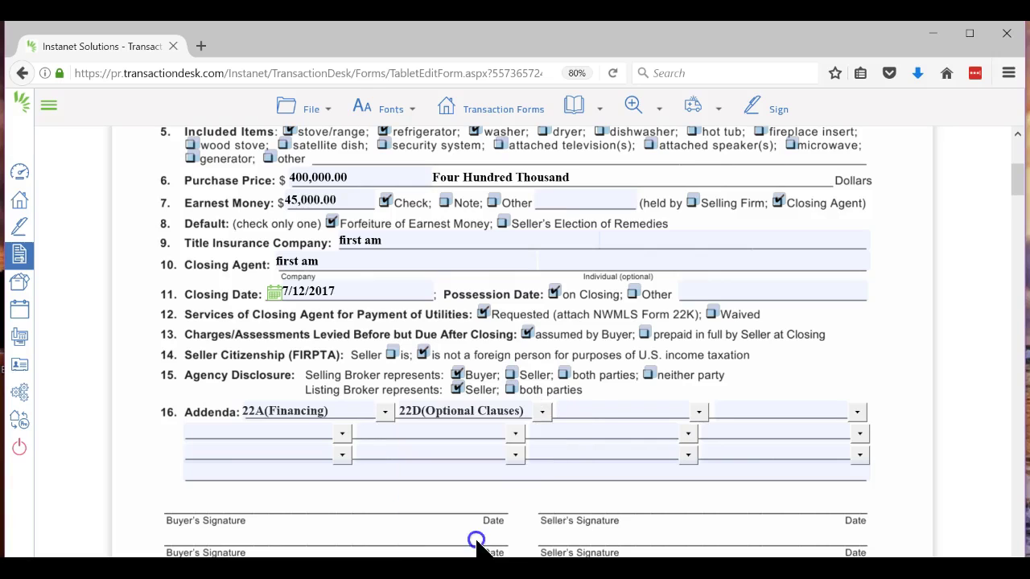
{"action": "left_click", "coordinate": [698, 412]}
{"action": "scroll", "coordinate": [646, 519], "scroll_direction": "down", "scroll_amount": 1}
{"action": "scroll", "coordinate": [648, 523], "scroll_direction": "down", "scroll_amount": 1}
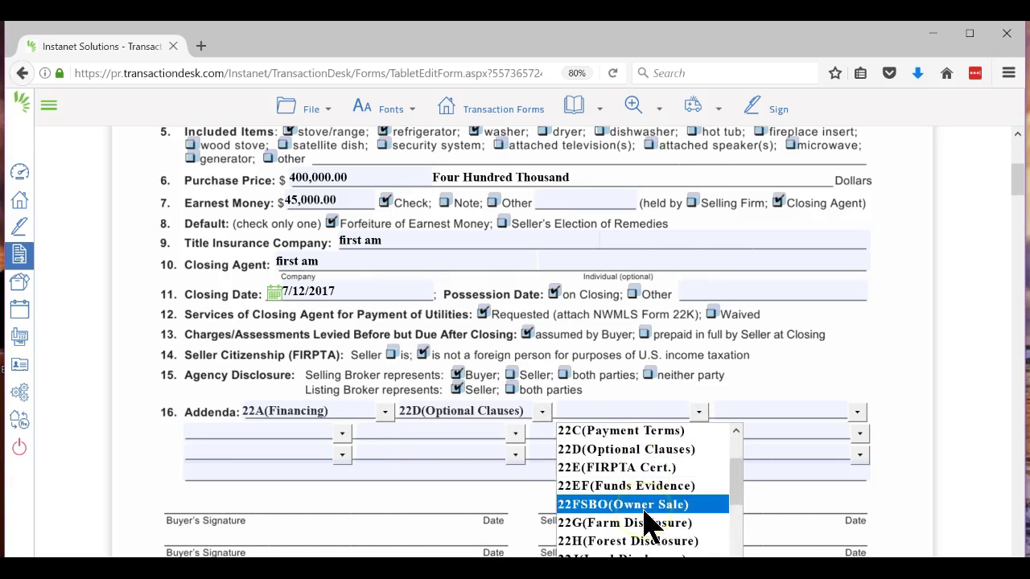
{"action": "scroll", "coordinate": [649, 528], "scroll_direction": "down", "scroll_amount": 1}
{"action": "left_click", "coordinate": [648, 523]}
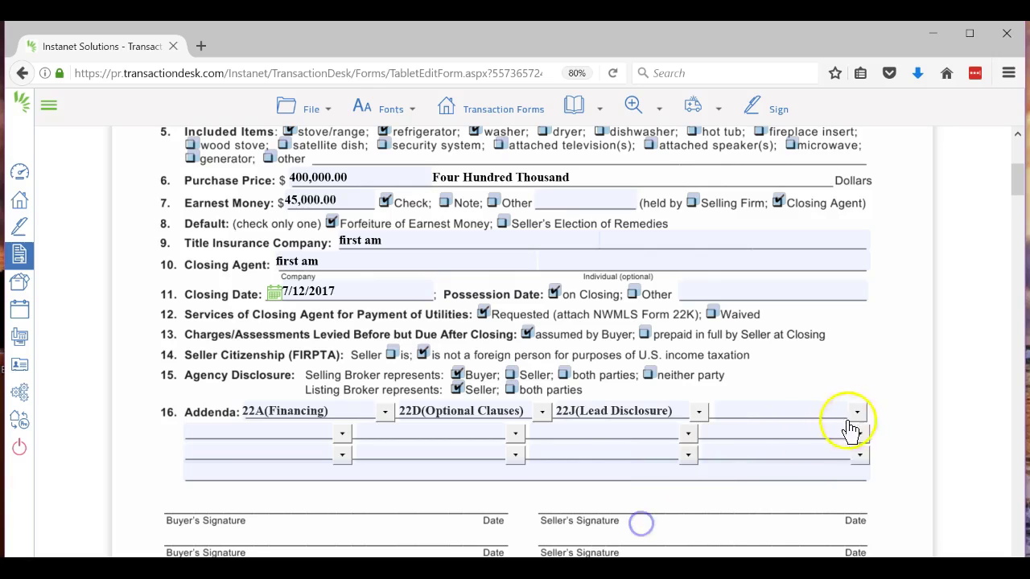
{"action": "left_click", "coordinate": [857, 412]}
{"action": "scroll", "coordinate": [828, 478], "scroll_direction": "down", "scroll_amount": 2}
{"action": "scroll", "coordinate": [827, 478], "scroll_direction": "down", "scroll_amount": 1}
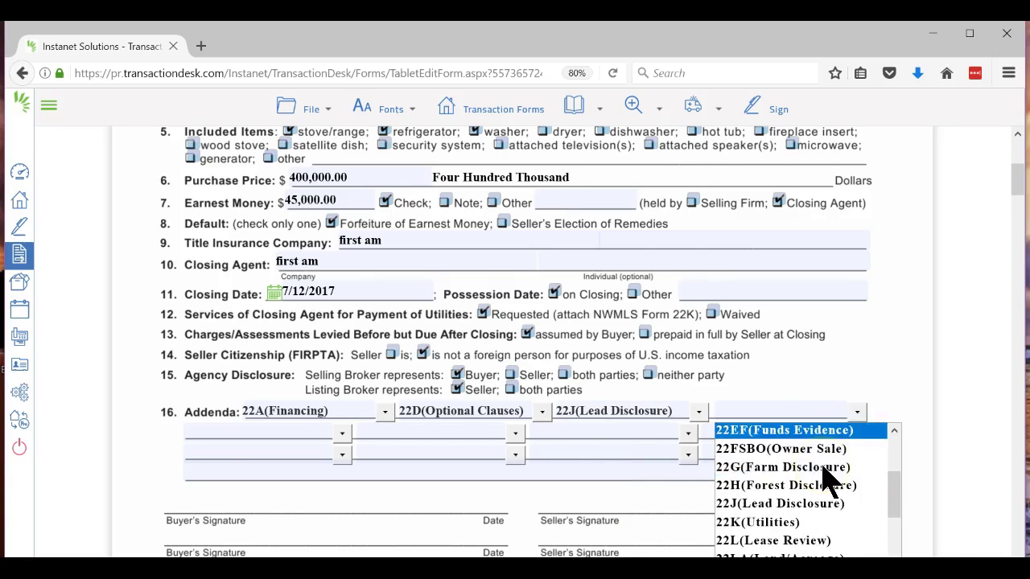
{"action": "left_click", "coordinate": [799, 521]}
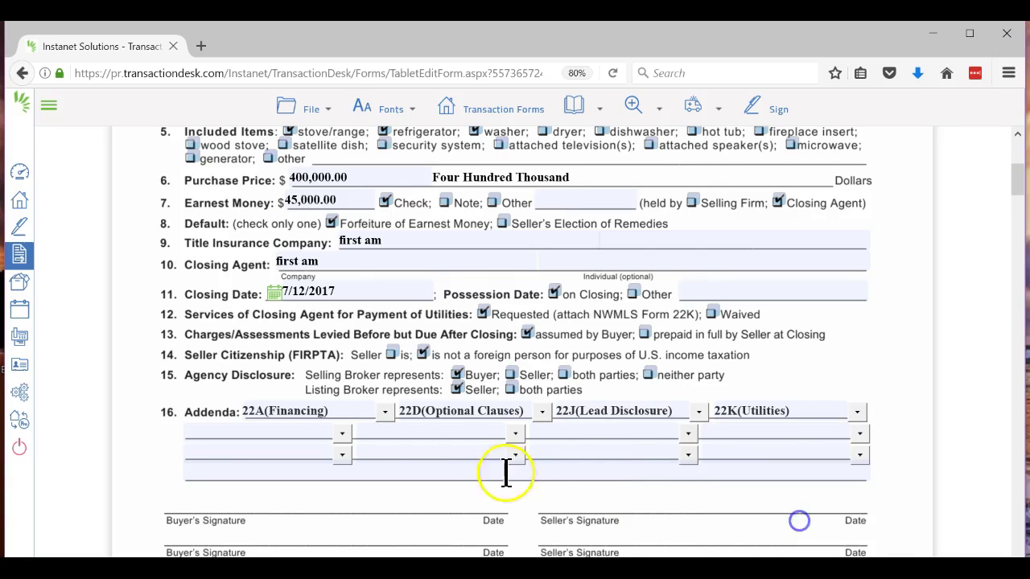
- Add addenda 22T(Title Contingency) and 35(Inspection)
{"action": "left_click", "coordinate": [344, 438]}
{"action": "scroll", "coordinate": [322, 515], "scroll_direction": "down", "scroll_amount": 1}
{"action": "scroll", "coordinate": [322, 517], "scroll_direction": "down", "scroll_amount": 2}
{"action": "scroll", "coordinate": [322, 519], "scroll_direction": "down", "scroll_amount": 1}
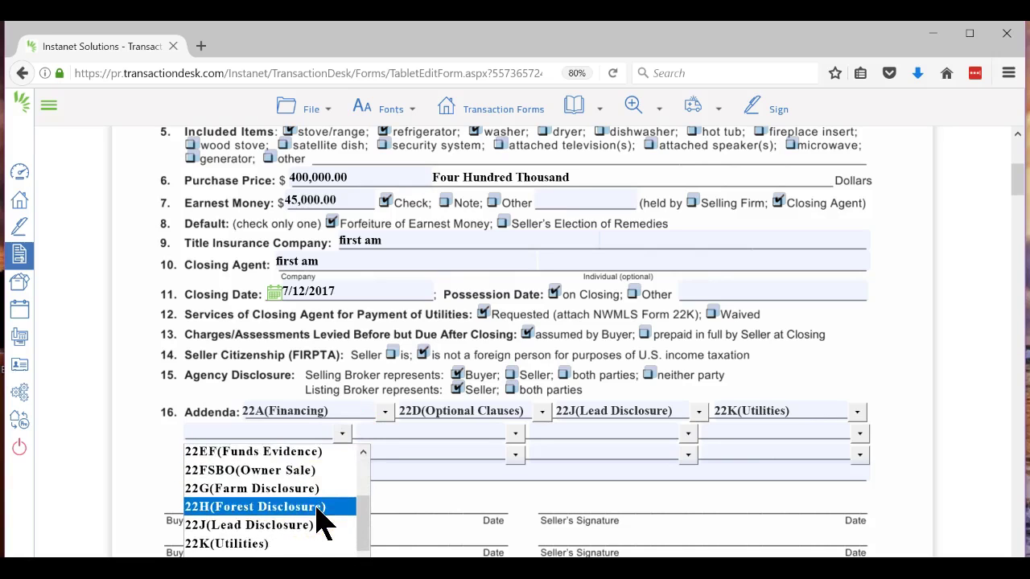
{"action": "scroll", "coordinate": [322, 519], "scroll_direction": "down", "scroll_amount": 2}
{"action": "scroll", "coordinate": [321, 519], "scroll_direction": "down", "scroll_amount": 1}
{"action": "scroll", "coordinate": [322, 519], "scroll_direction": "down", "scroll_amount": 2}
{"action": "scroll", "coordinate": [322, 519], "scroll_direction": "down", "scroll_amount": 2}
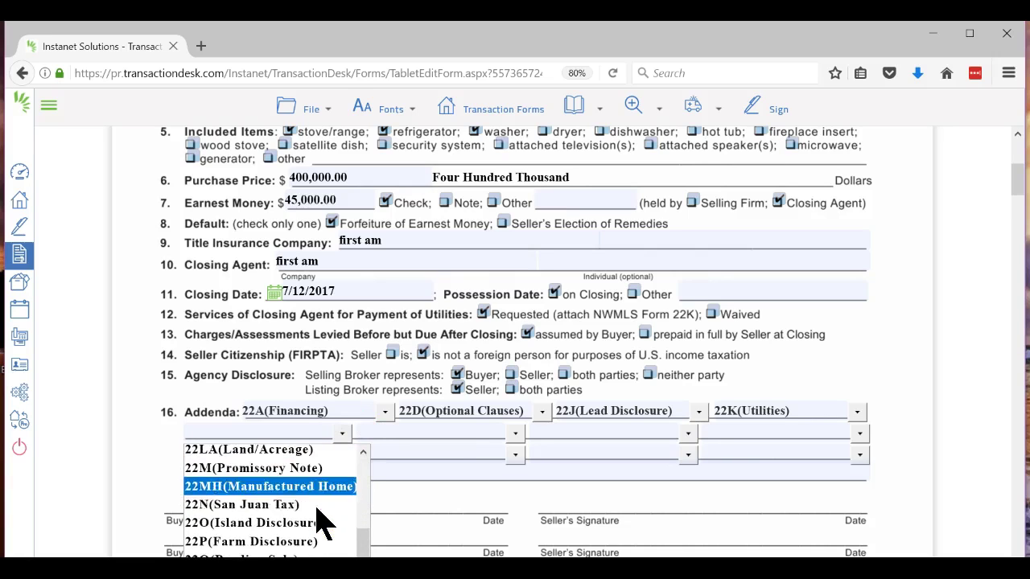
{"action": "scroll", "coordinate": [320, 519], "scroll_direction": "down", "scroll_amount": 1}
{"action": "scroll", "coordinate": [320, 519], "scroll_direction": "down", "scroll_amount": 1}
{"action": "scroll", "coordinate": [306, 523], "scroll_direction": "down", "scroll_amount": 3}
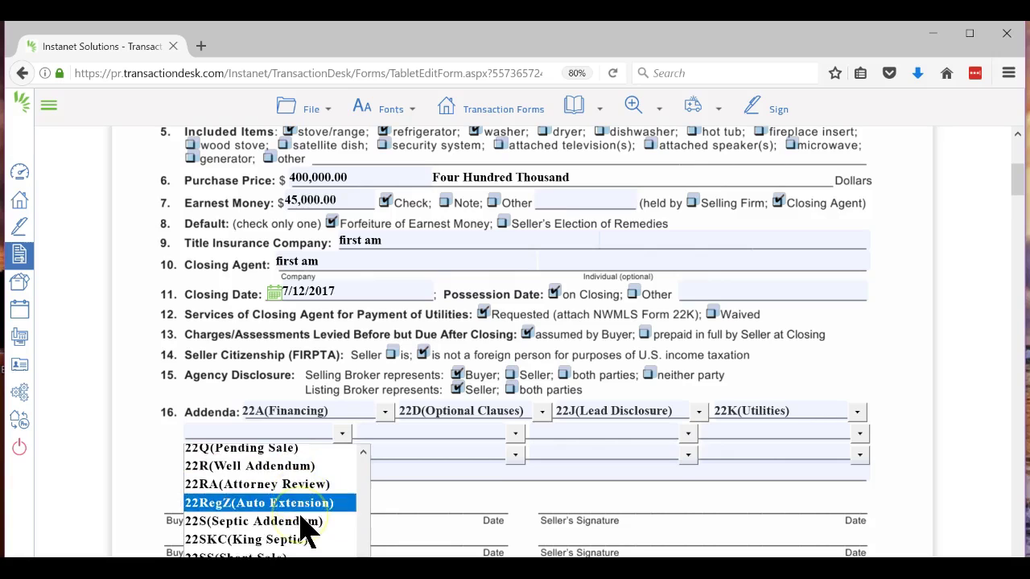
{"action": "scroll", "coordinate": [302, 525], "scroll_direction": "down", "scroll_amount": 1}
{"action": "scroll", "coordinate": [298, 528], "scroll_direction": "down", "scroll_amount": 2}
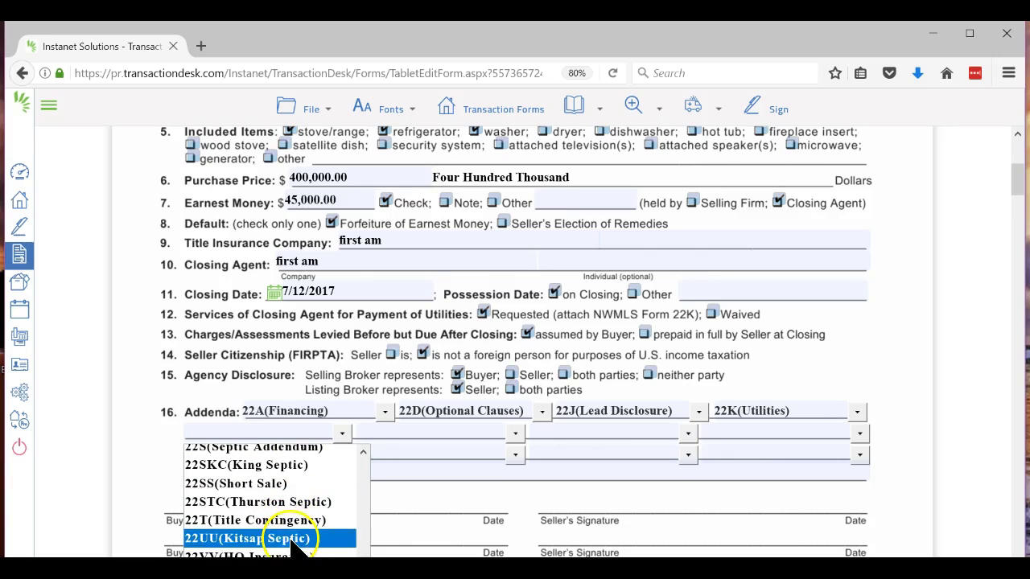
{"action": "left_click", "coordinate": [294, 520]}
{"action": "left_click", "coordinate": [515, 434]}
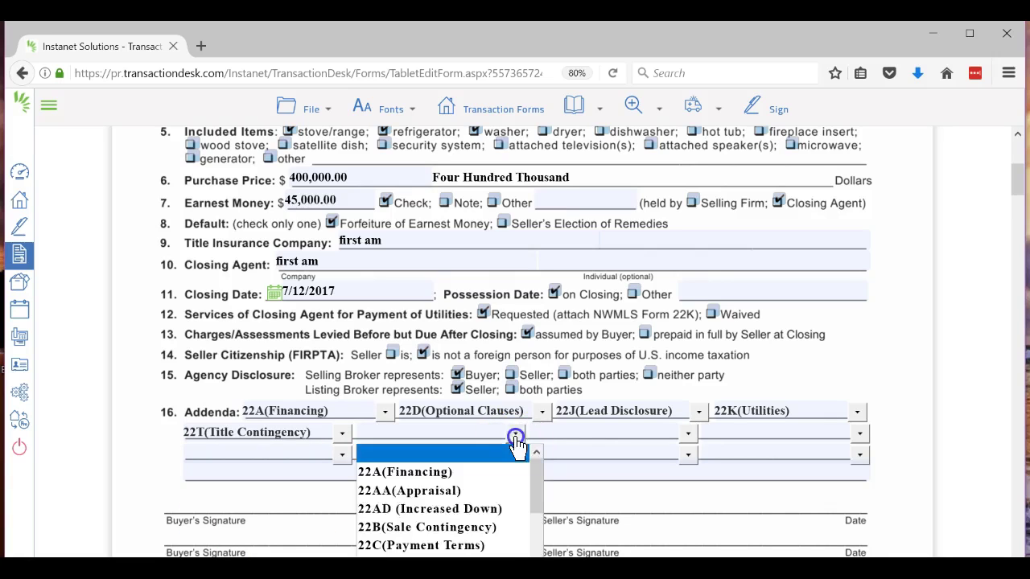
{"action": "scroll", "coordinate": [467, 523], "scroll_direction": "down", "scroll_amount": 2}
{"action": "scroll", "coordinate": [466, 525], "scroll_direction": "down", "scroll_amount": 3}
{"action": "scroll", "coordinate": [466, 525], "scroll_direction": "down", "scroll_amount": 3}
{"action": "scroll", "coordinate": [467, 525], "scroll_direction": "down", "scroll_amount": 3}
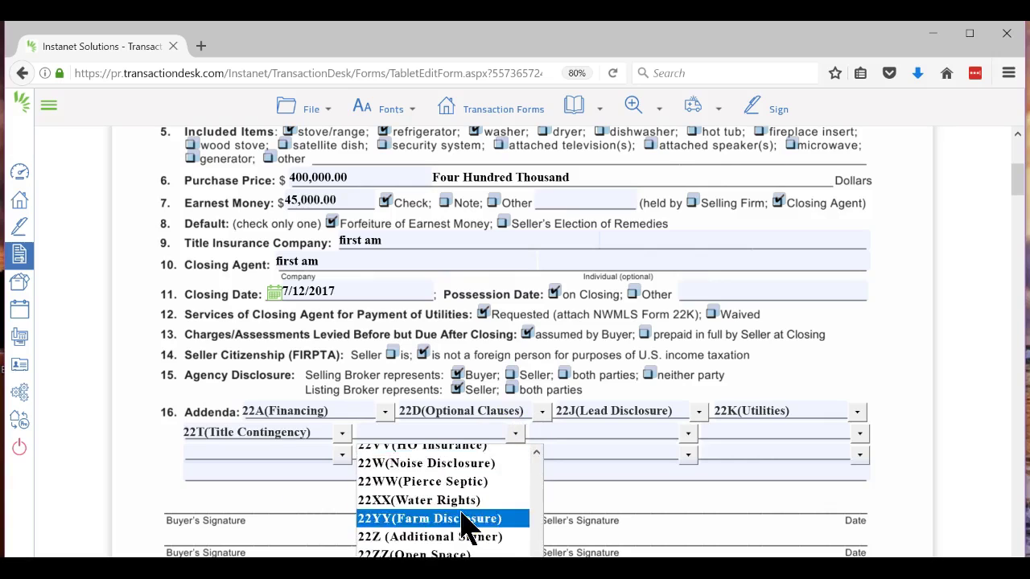
{"action": "scroll", "coordinate": [468, 527], "scroll_direction": "down", "scroll_amount": 3}
{"action": "left_click", "coordinate": [464, 518]}
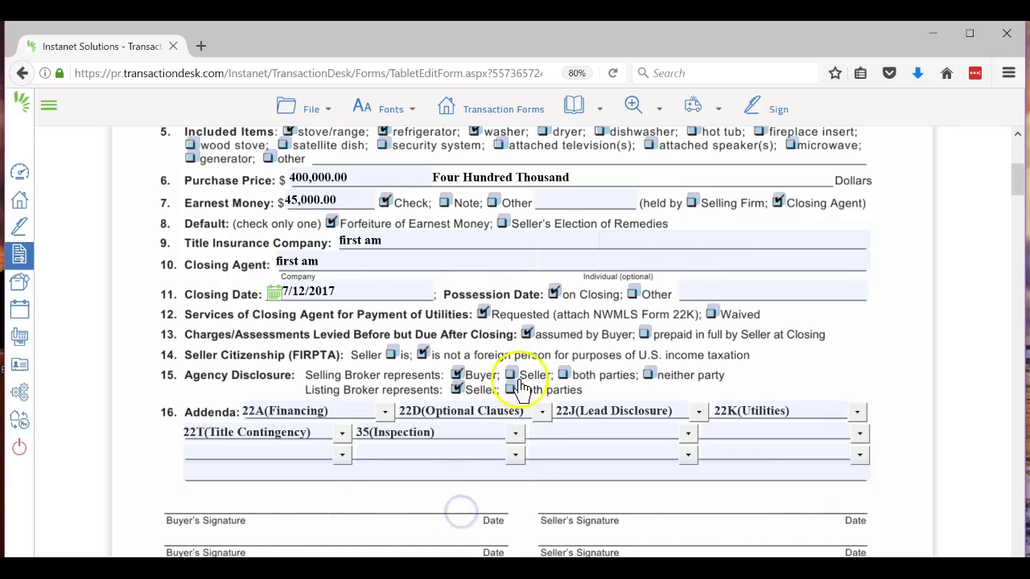
- Save and exit Form 21 to return to the transaction's forms list
{"action": "left_click", "coordinate": [326, 114]}
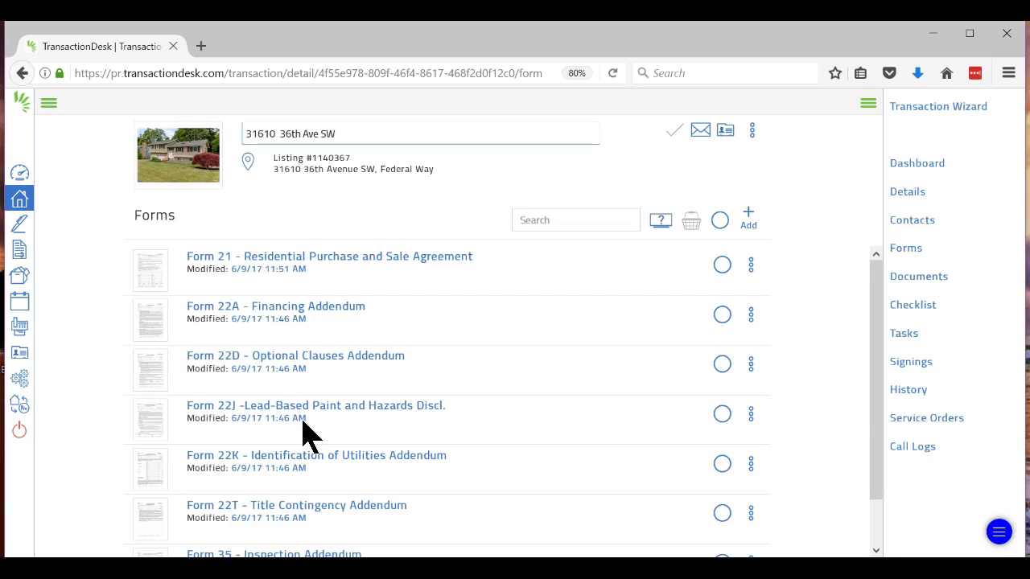
{"action": "scroll", "coordinate": [330, 399], "scroll_direction": "down", "scroll_amount": 1}
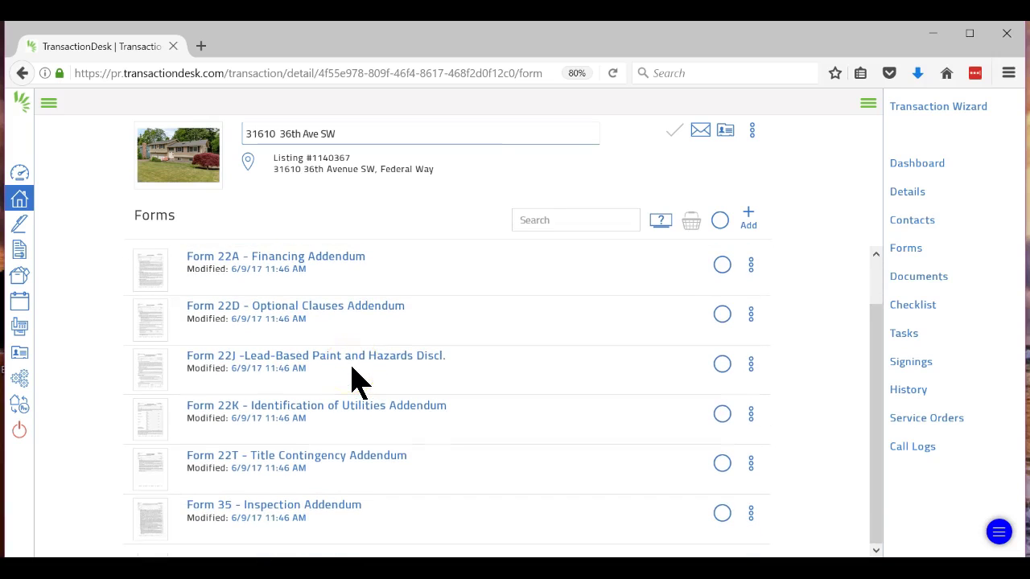
{"action": "scroll", "coordinate": [358, 383], "scroll_direction": "up", "scroll_amount": 1}
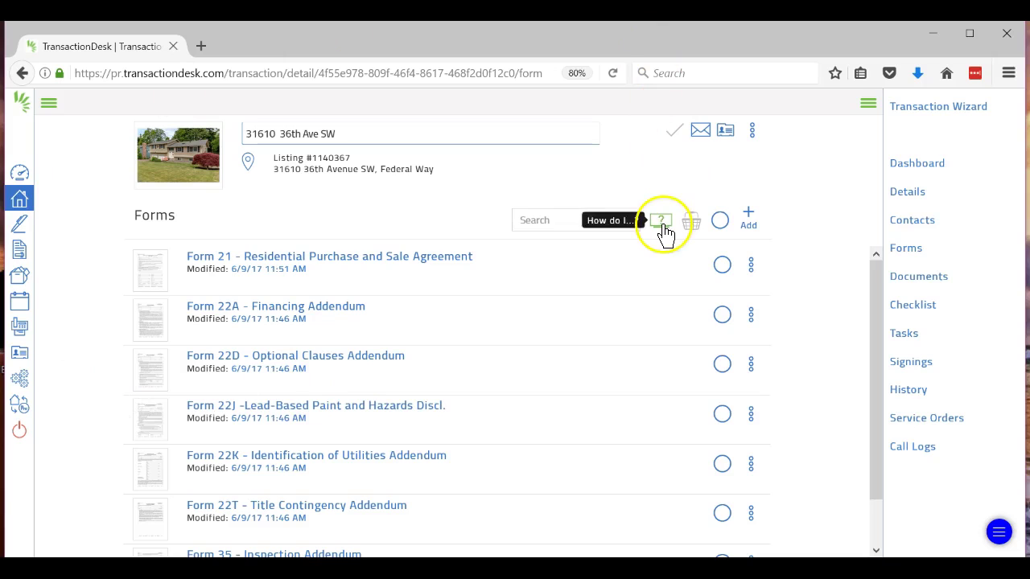
- Select all seven forms, review Form 21 and six addenda in the basket, then close it
{"action": "left_click", "coordinate": [720, 222]}
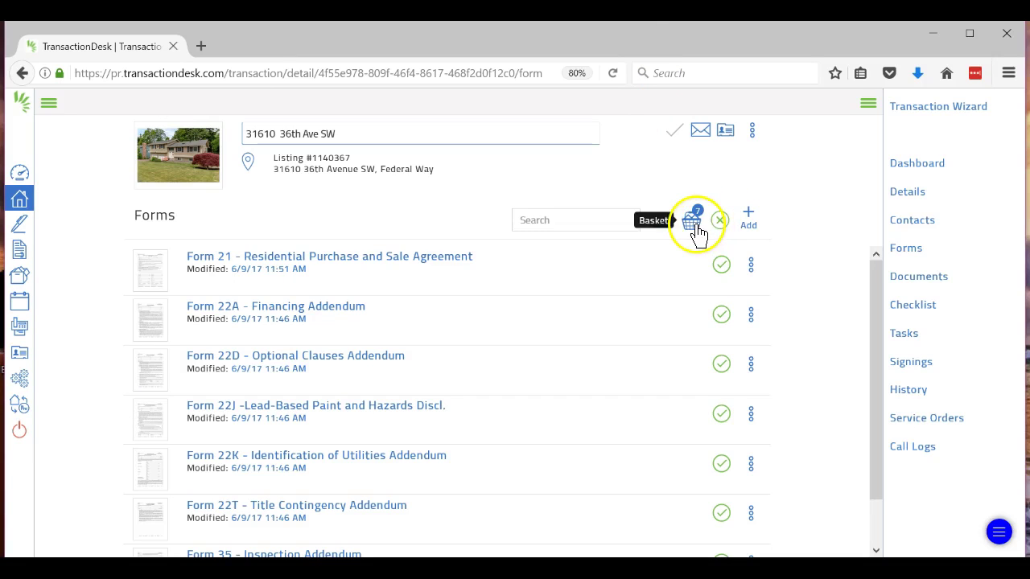
{"action": "left_click", "coordinate": [697, 233]}
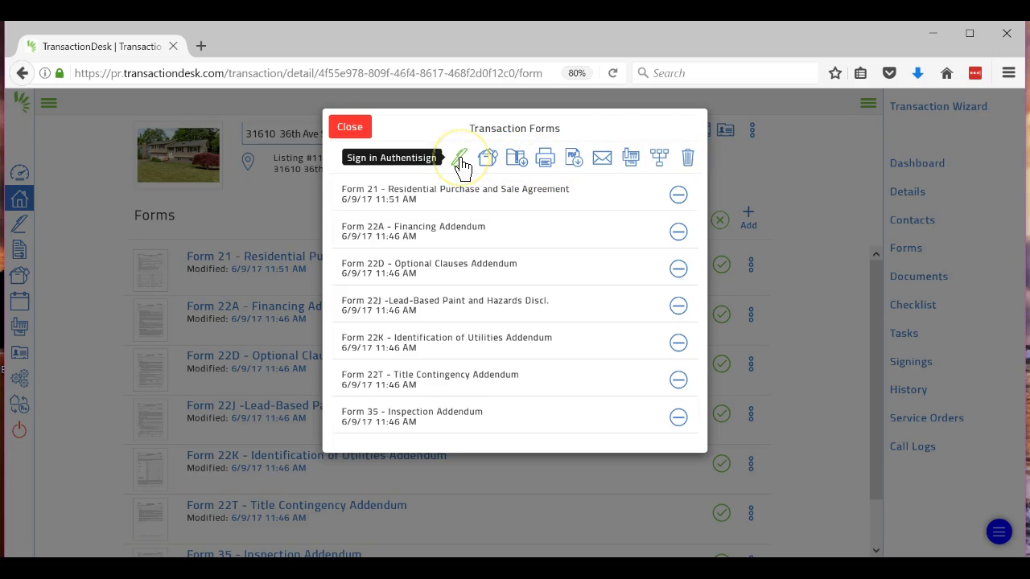
{"action": "left_click", "coordinate": [350, 129]}
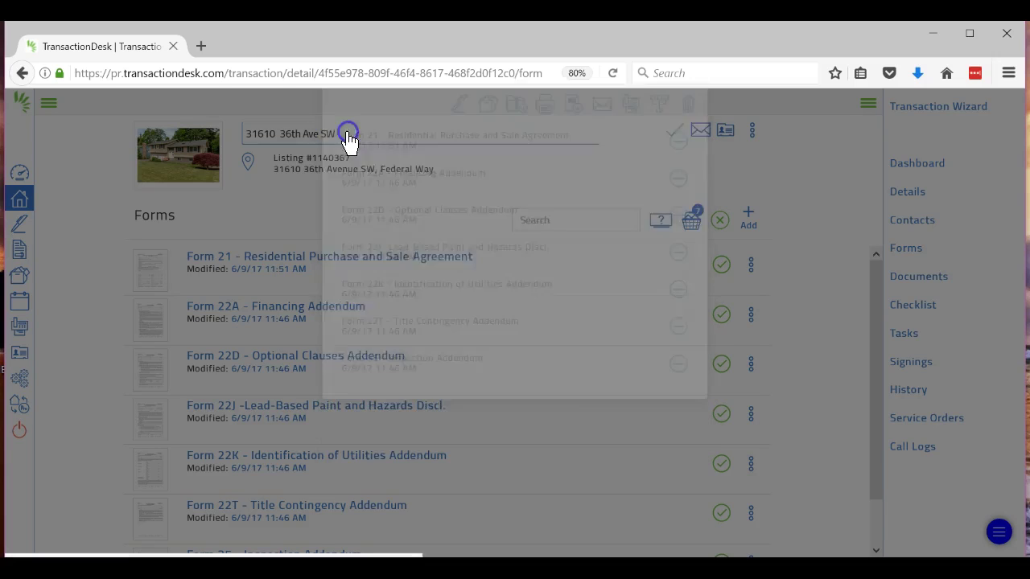
{"action": "scroll", "coordinate": [630, 364], "scroll_direction": "down", "scroll_amount": 1}
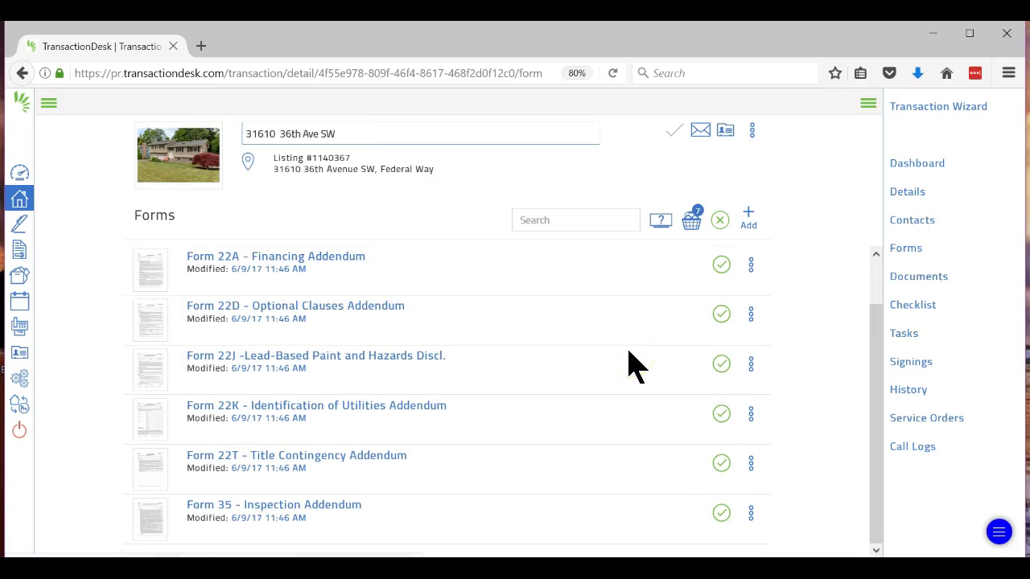
- Add a signing named 'test 1' under Signings and open it in Authentisign
{"action": "left_click", "coordinate": [906, 366]}
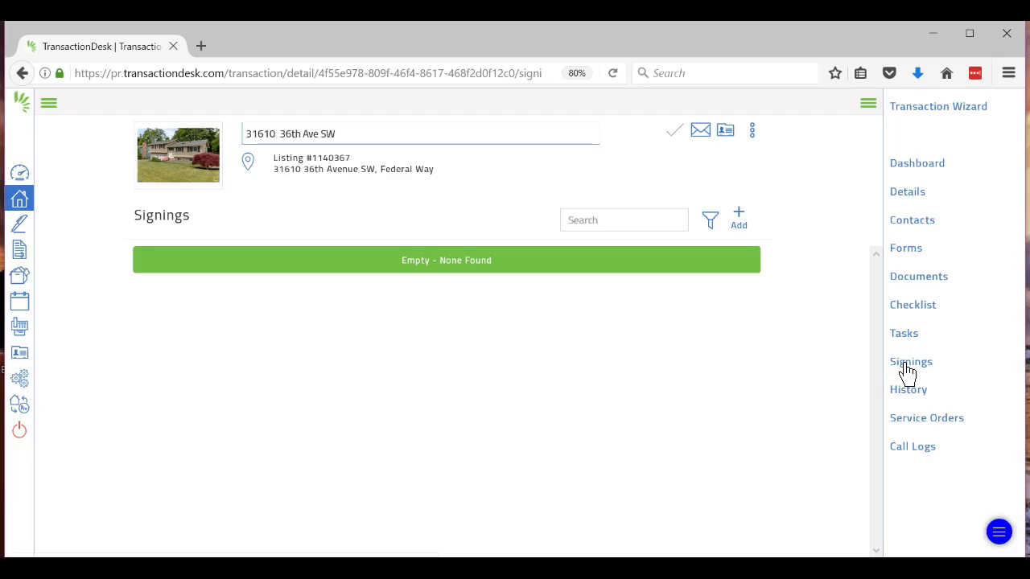
{"action": "left_click", "coordinate": [739, 216]}
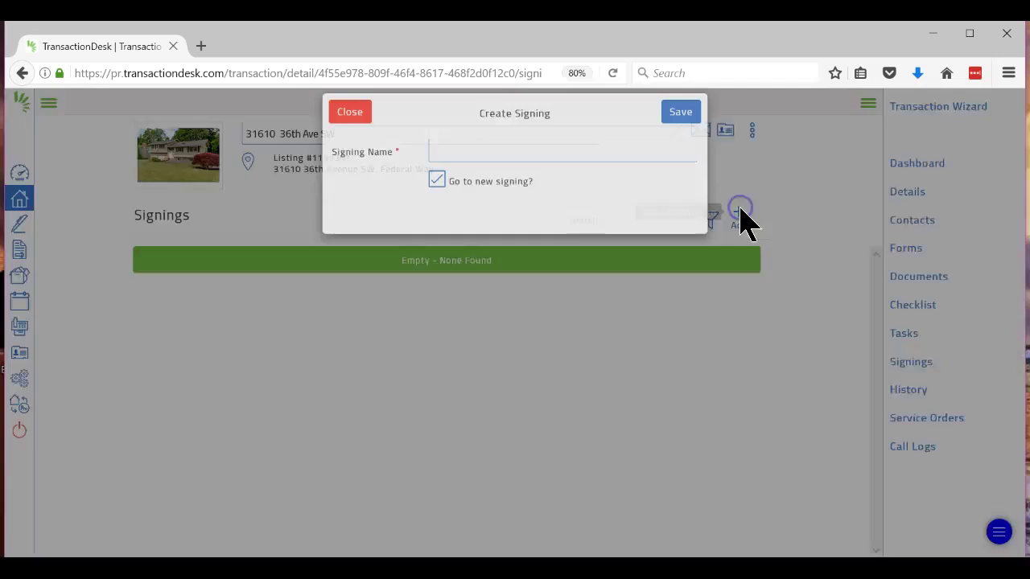
{"action": "left_click", "coordinate": [470, 167]}
{"action": "type", "text": "test 1"}
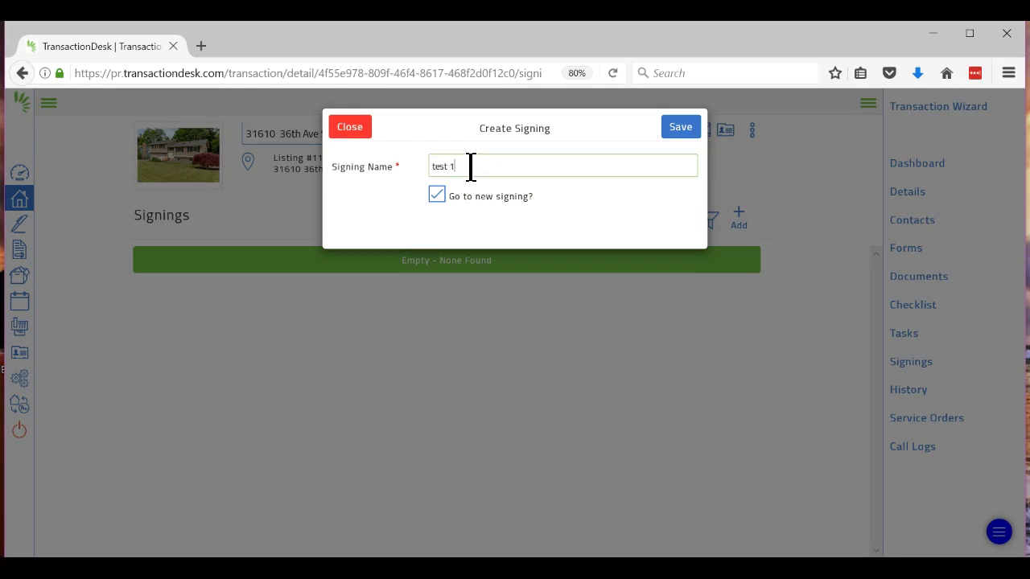
{"action": "left_click", "coordinate": [673, 130]}
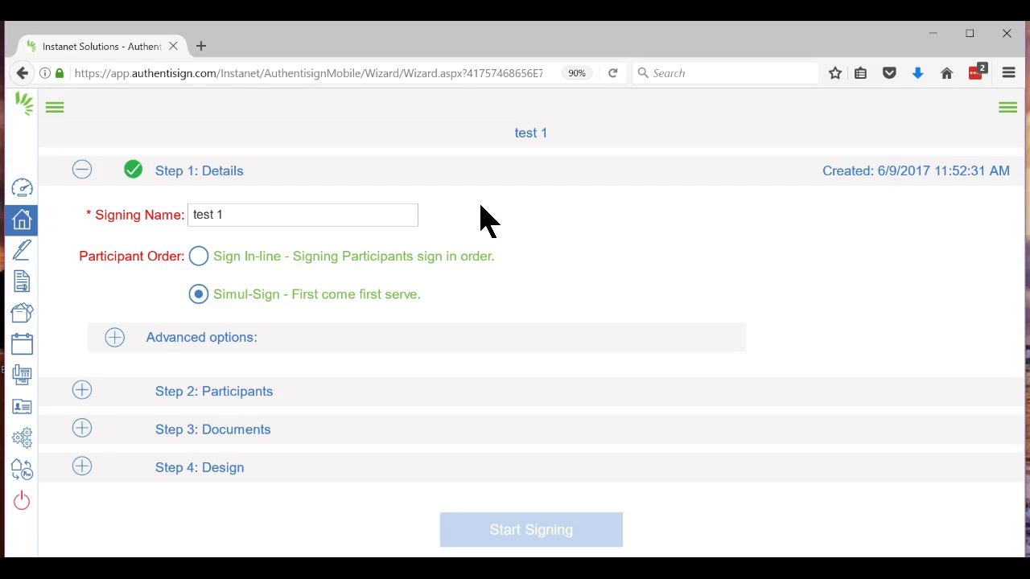
{"action": "left_click", "coordinate": [83, 390]}
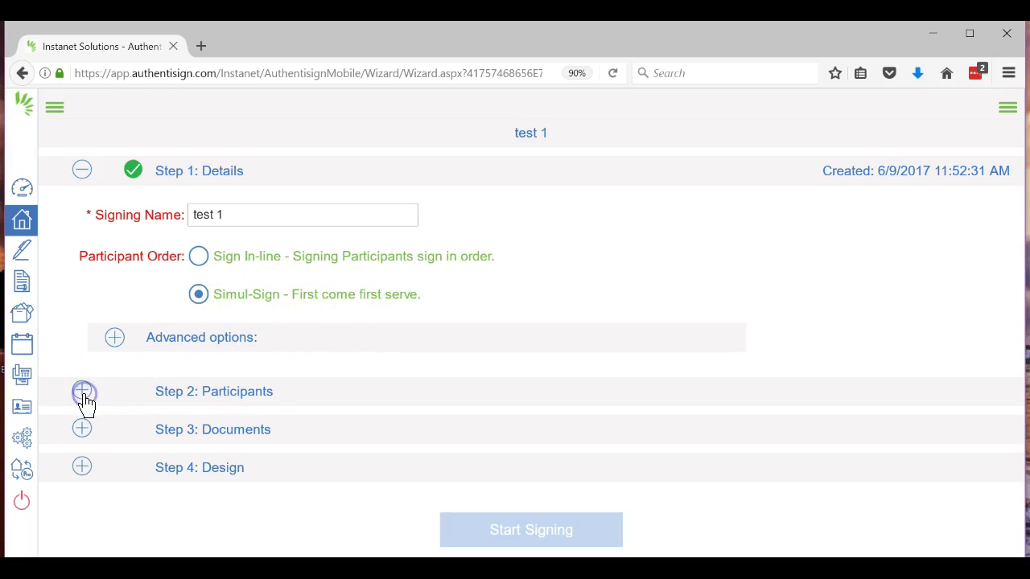
{"action": "left_click", "coordinate": [205, 402]}
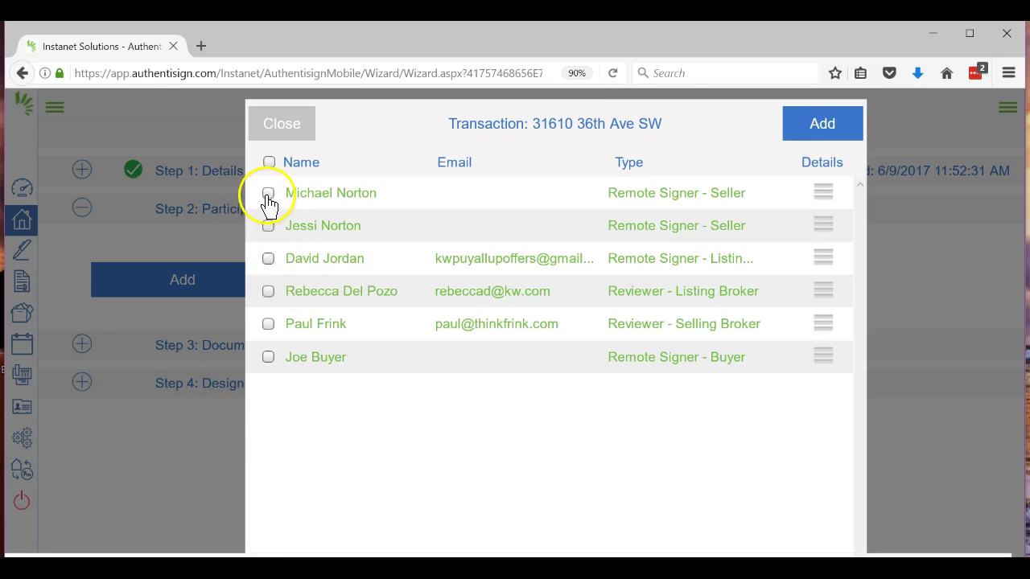
{"action": "left_click", "coordinate": [272, 334]}
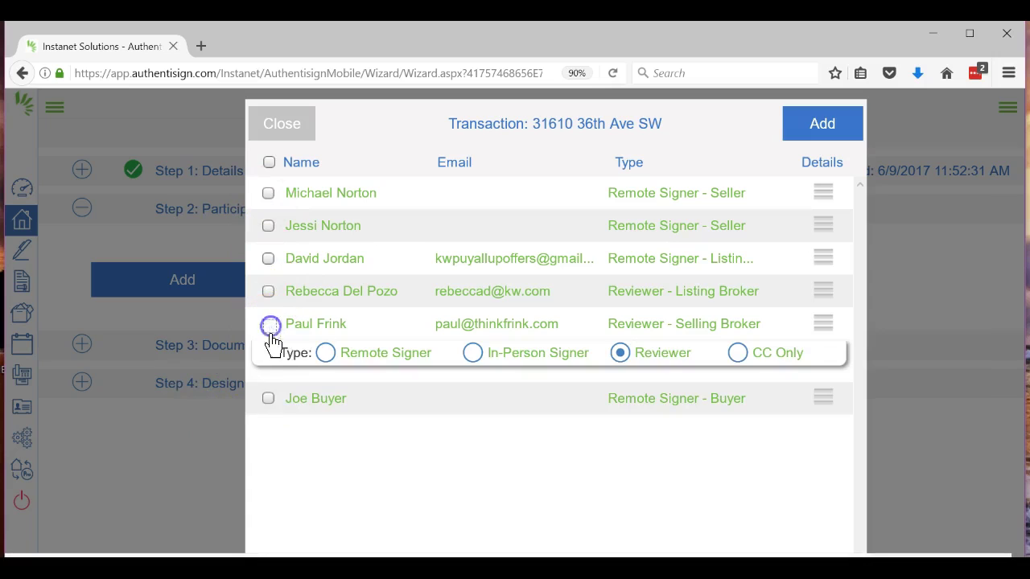
{"action": "left_click", "coordinate": [268, 398]}
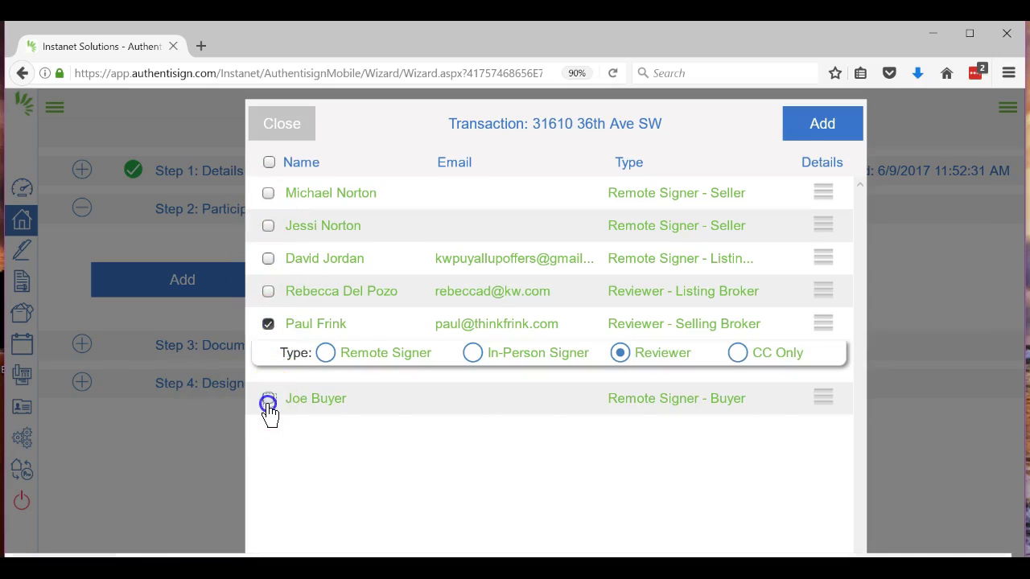
{"action": "left_click", "coordinate": [325, 356]}
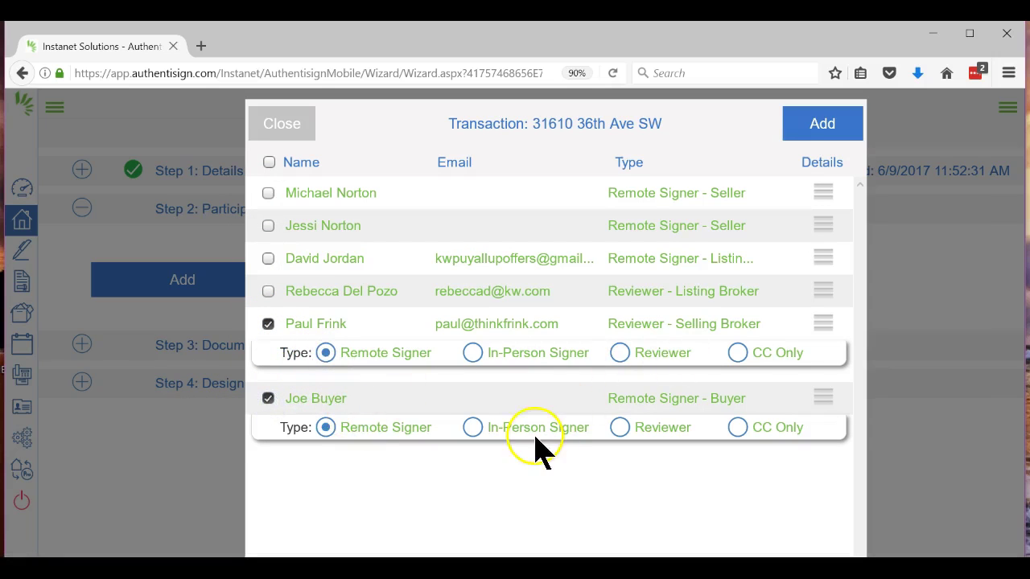
{"action": "left_click", "coordinate": [814, 127]}
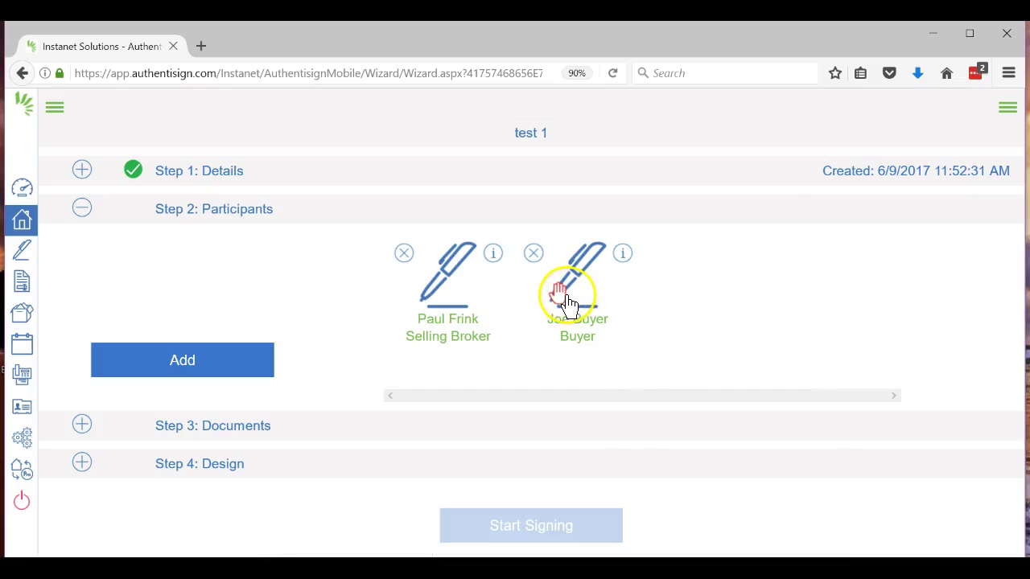
{"action": "left_click", "coordinate": [563, 310]}
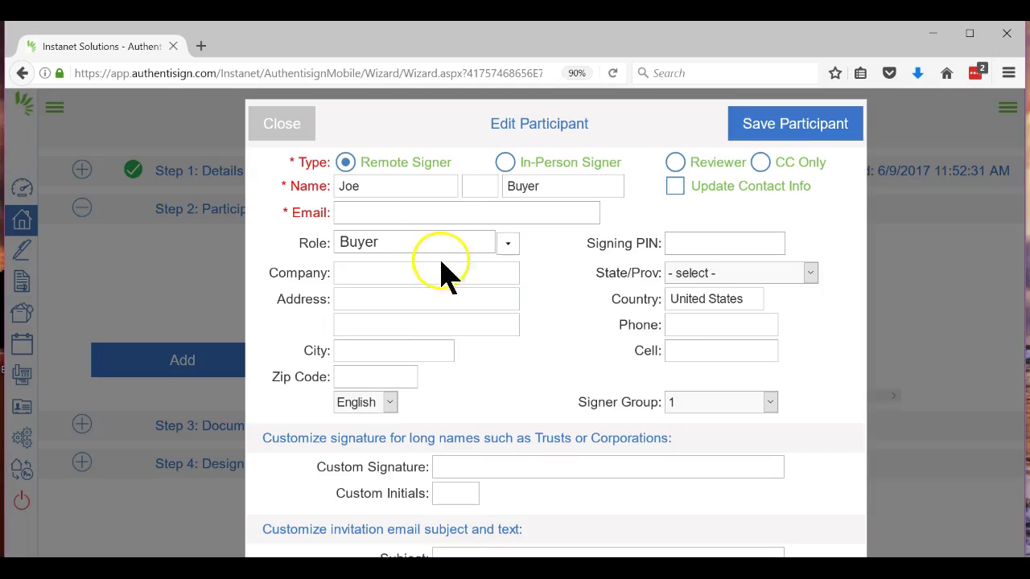
{"action": "left_click", "coordinate": [382, 213]}
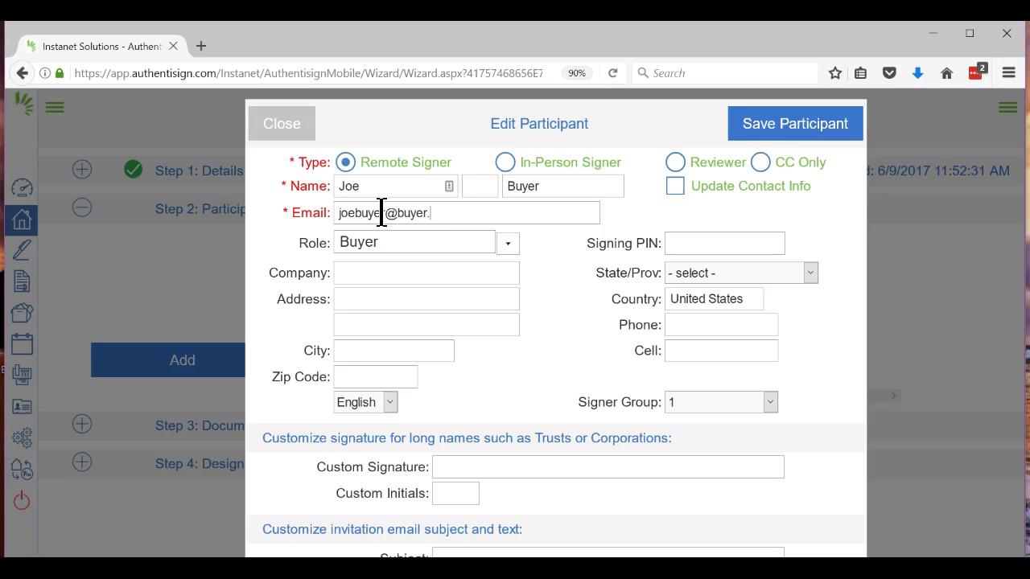
{"action": "left_click", "coordinate": [444, 467]}
{"action": "type", "text": "Joe Buyer"}
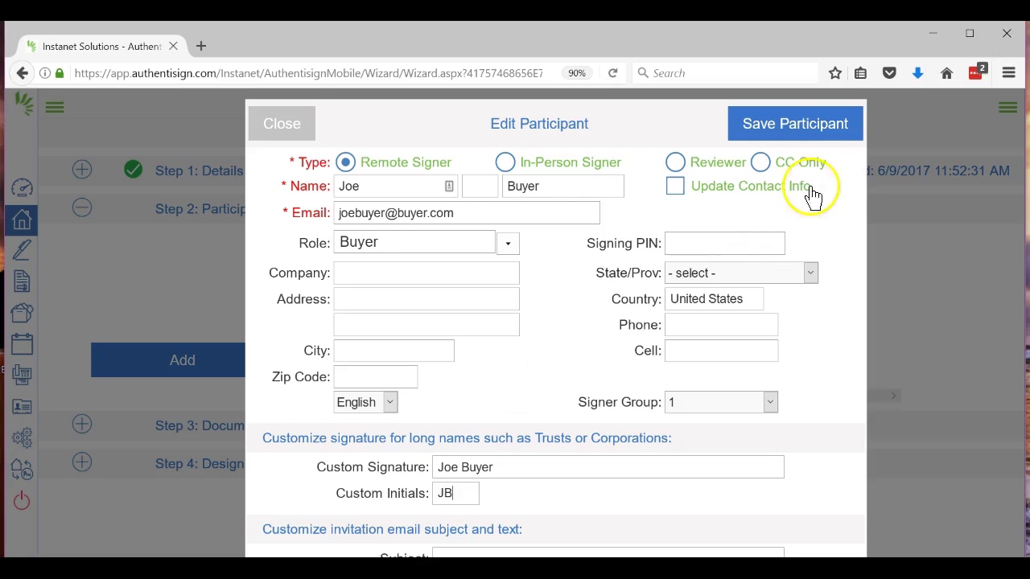
{"action": "left_click", "coordinate": [831, 131]}
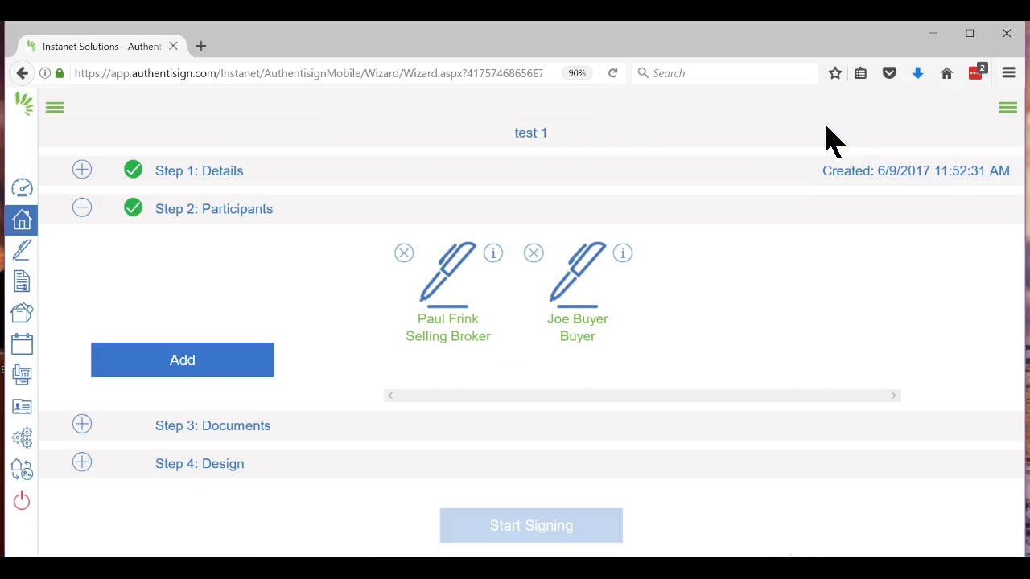
- Add all listed forms except Identification of Utilities to the signing package
{"action": "left_click", "coordinate": [229, 426]}
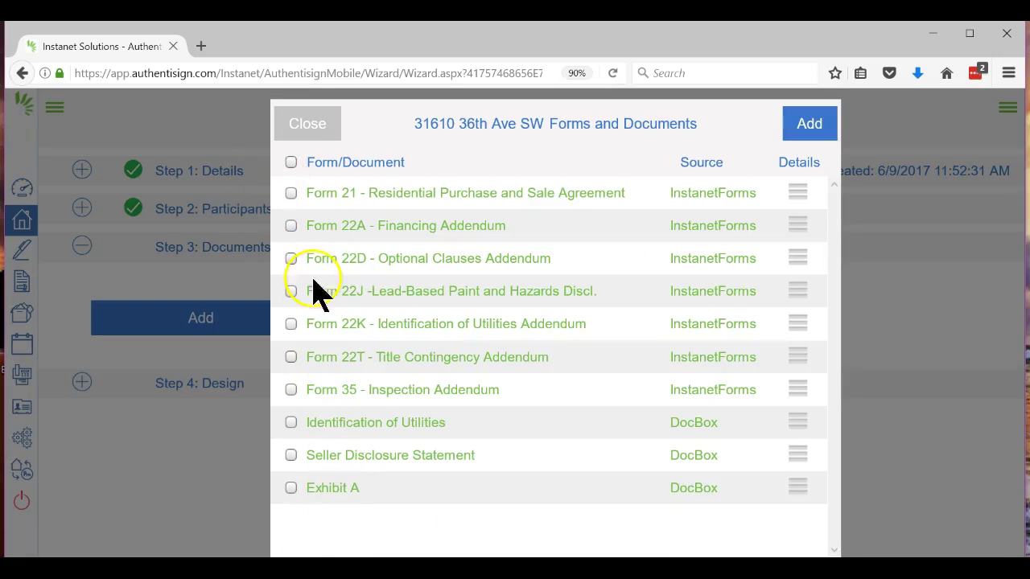
{"action": "left_click", "coordinate": [289, 162]}
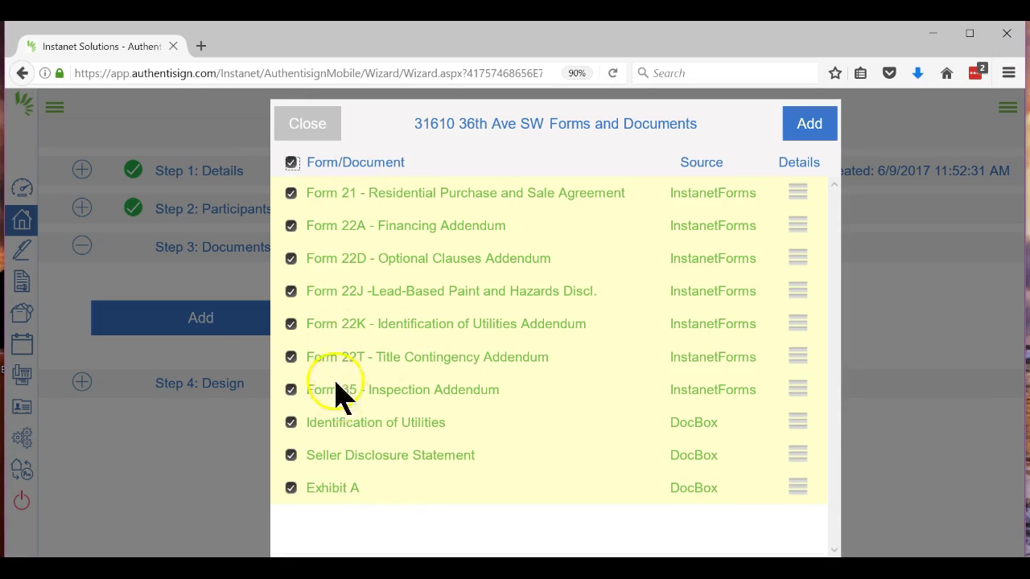
{"action": "left_click", "coordinate": [292, 423]}
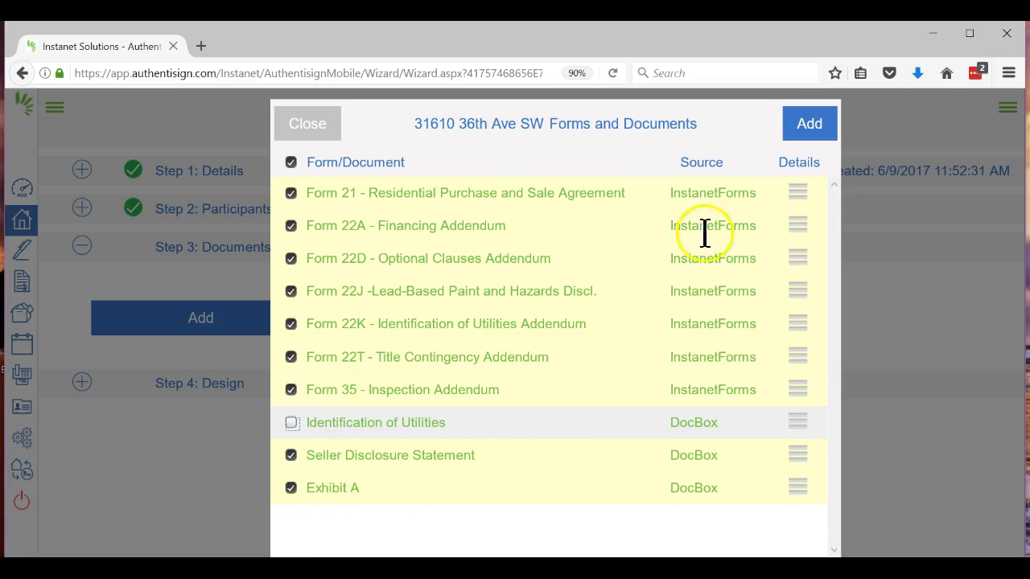
{"action": "left_click", "coordinate": [808, 127]}
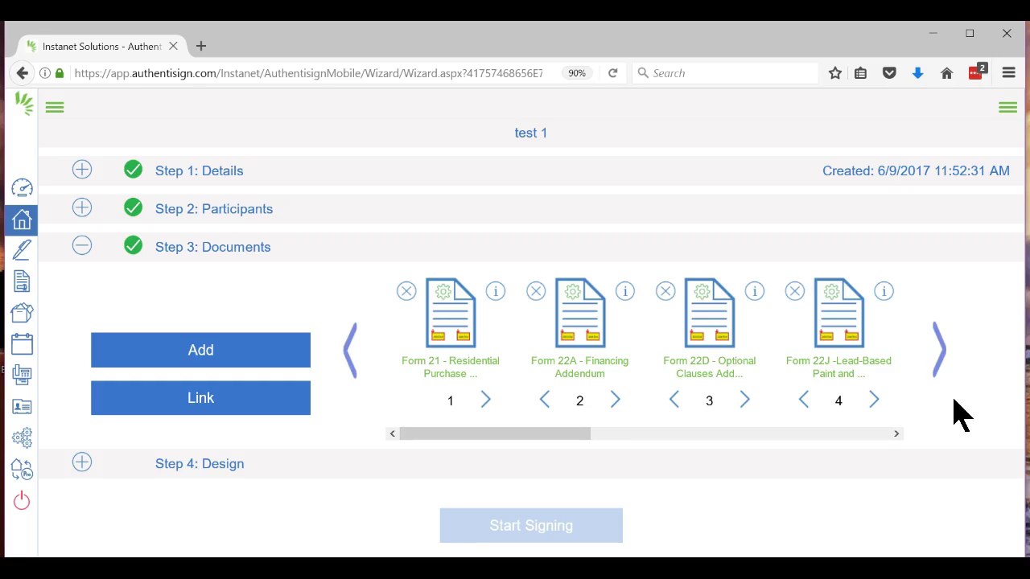
- Page through the attached forms in the carousel, reaching Exhibit A
{"action": "left_click", "coordinate": [939, 347]}
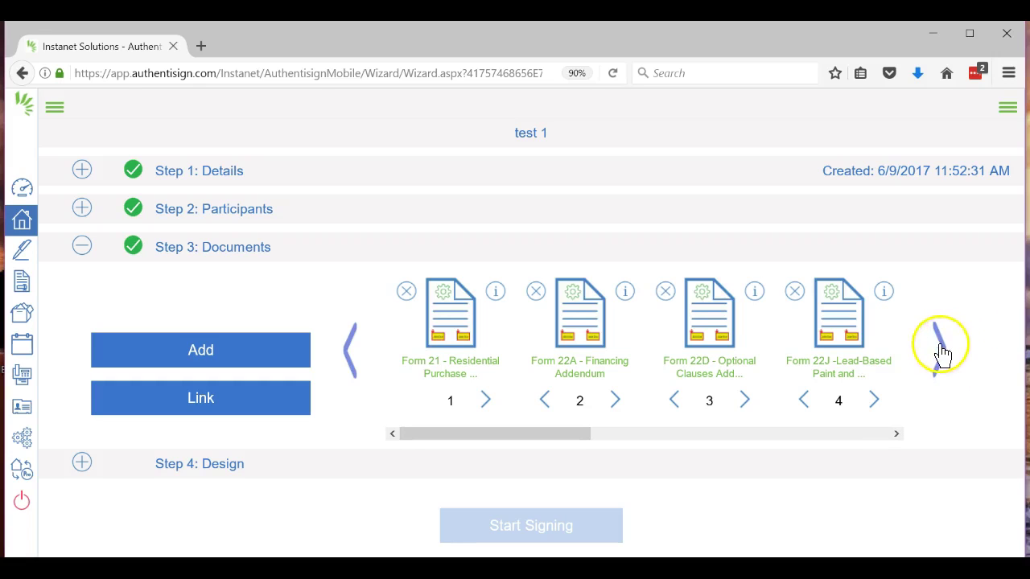
{"action": "left_click", "coordinate": [940, 350]}
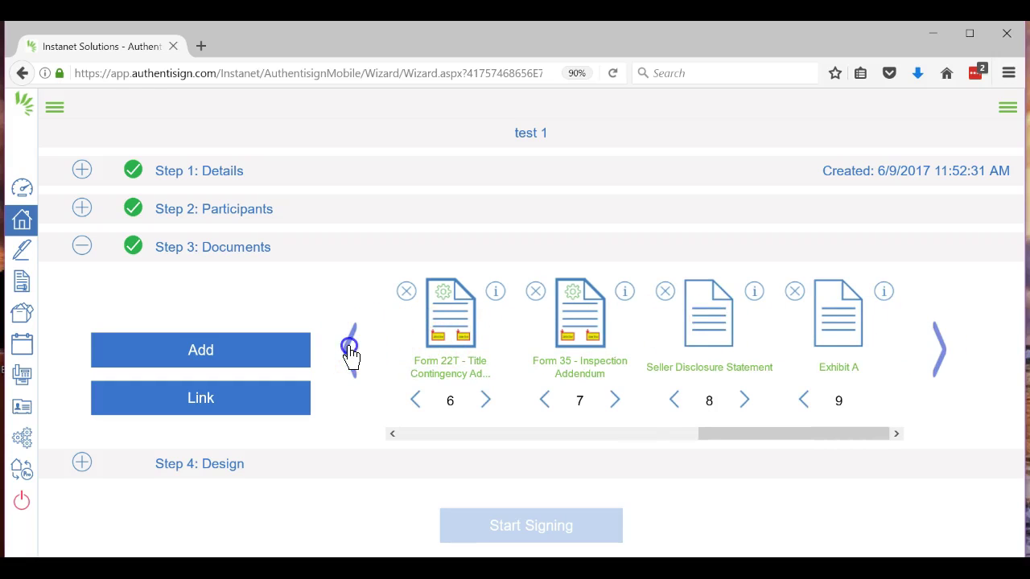
{"action": "left_click", "coordinate": [350, 348]}
{"action": "left_click", "coordinate": [938, 347]}
- Move to Step 4: Design and let the 23-page package load on Form 21
{"action": "left_click", "coordinate": [709, 288]}
{"action": "left_click", "coordinate": [223, 466]}
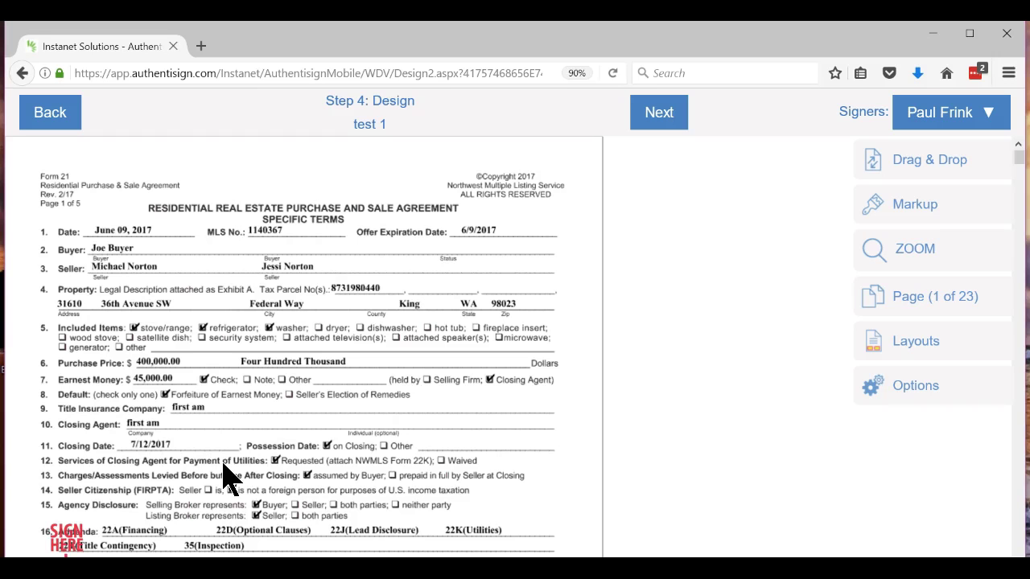
{"action": "left_click", "coordinate": [201, 385]}
{"action": "left_click", "coordinate": [195, 395]}
{"action": "left_click", "coordinate": [197, 403]}
{"action": "left_click", "coordinate": [207, 425]}
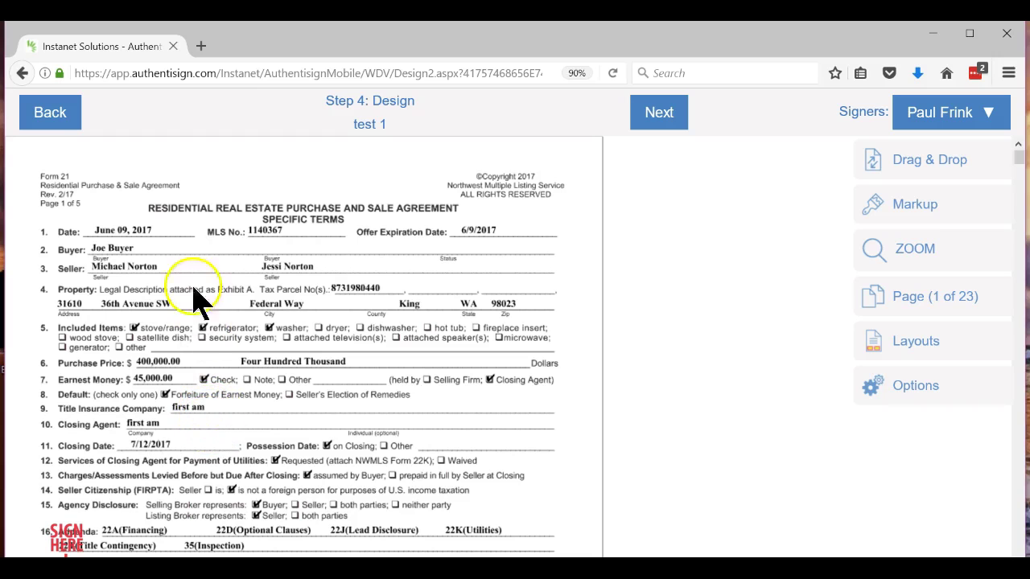
{"action": "left_click", "coordinate": [54, 121]}
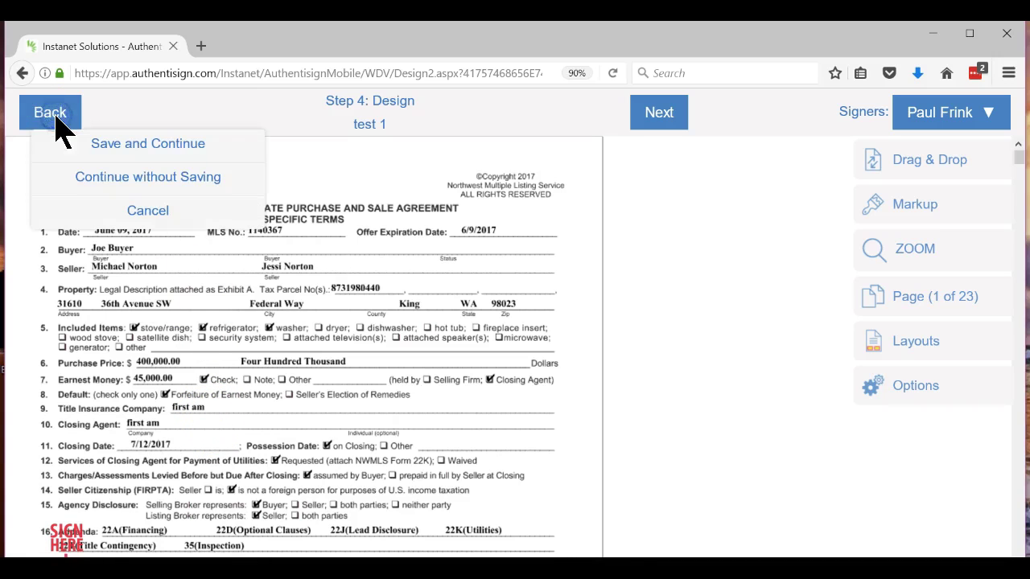
{"action": "left_click", "coordinate": [129, 153]}
{"action": "left_click", "coordinate": [446, 438]}
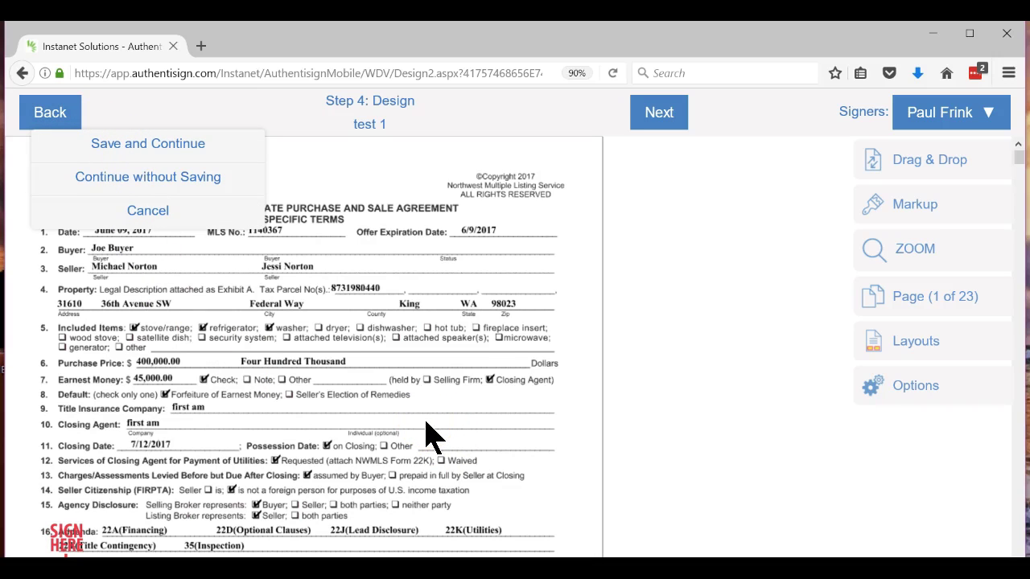
{"action": "left_click", "coordinate": [142, 211]}
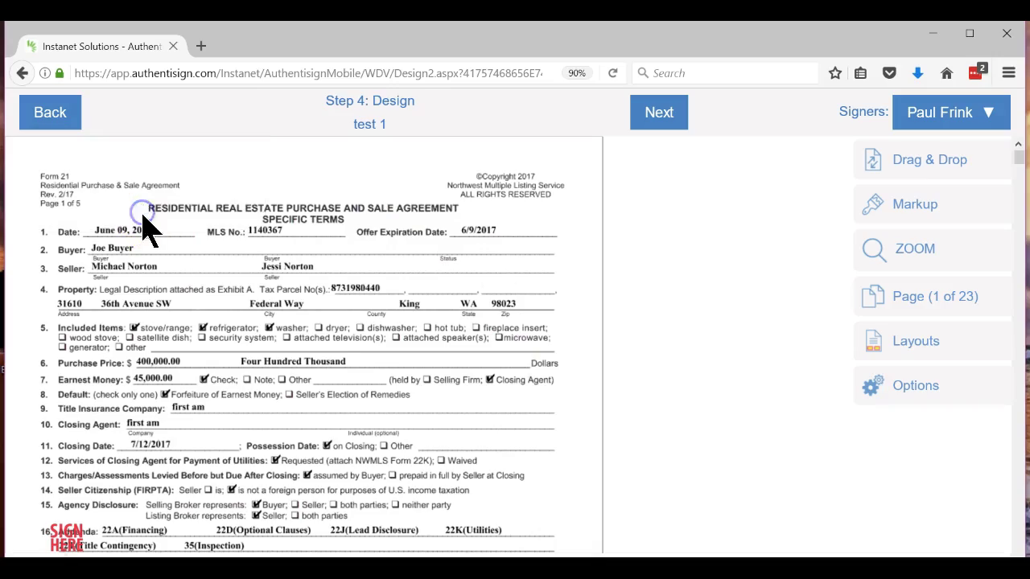
{"action": "scroll", "coordinate": [326, 344], "scroll_direction": "down", "scroll_amount": 8}
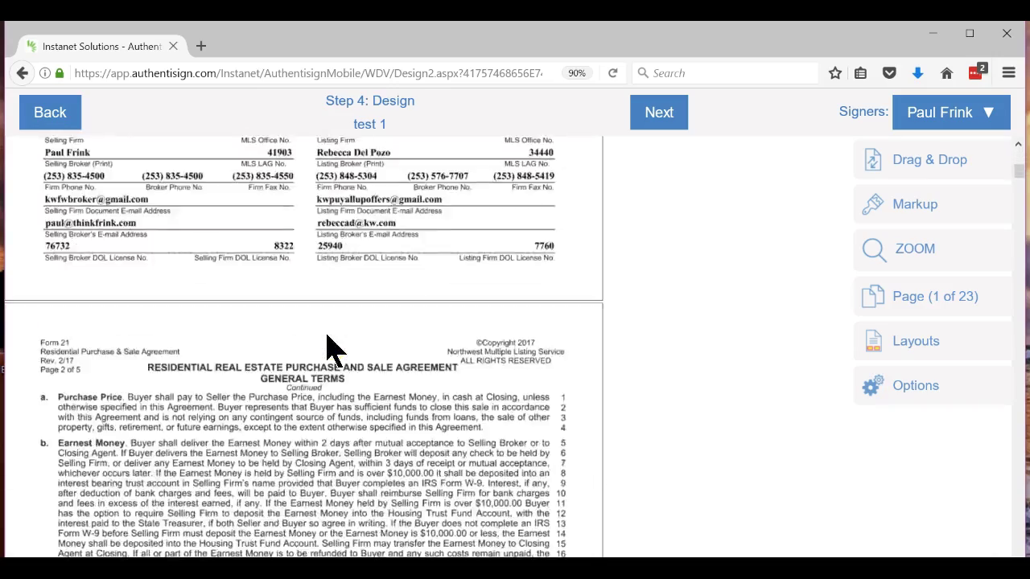
{"action": "scroll", "coordinate": [326, 345], "scroll_direction": "down", "scroll_amount": 5}
{"action": "scroll", "coordinate": [332, 347], "scroll_direction": "down", "scroll_amount": 5}
{"action": "scroll", "coordinate": [334, 350], "scroll_direction": "down", "scroll_amount": 5}
{"action": "scroll", "coordinate": [338, 355], "scroll_direction": "down", "scroll_amount": 5}
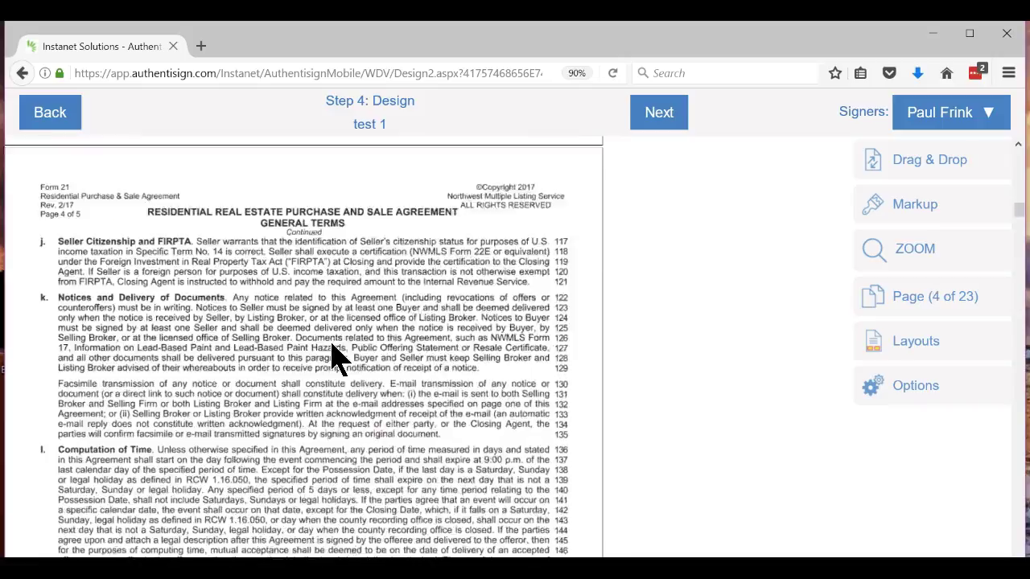
{"action": "scroll", "coordinate": [338, 358], "scroll_direction": "down", "scroll_amount": 5}
{"action": "scroll", "coordinate": [338, 362], "scroll_direction": "down", "scroll_amount": 5}
{"action": "scroll", "coordinate": [340, 363], "scroll_direction": "down", "scroll_amount": 5}
{"action": "scroll", "coordinate": [344, 368], "scroll_direction": "down", "scroll_amount": 5}
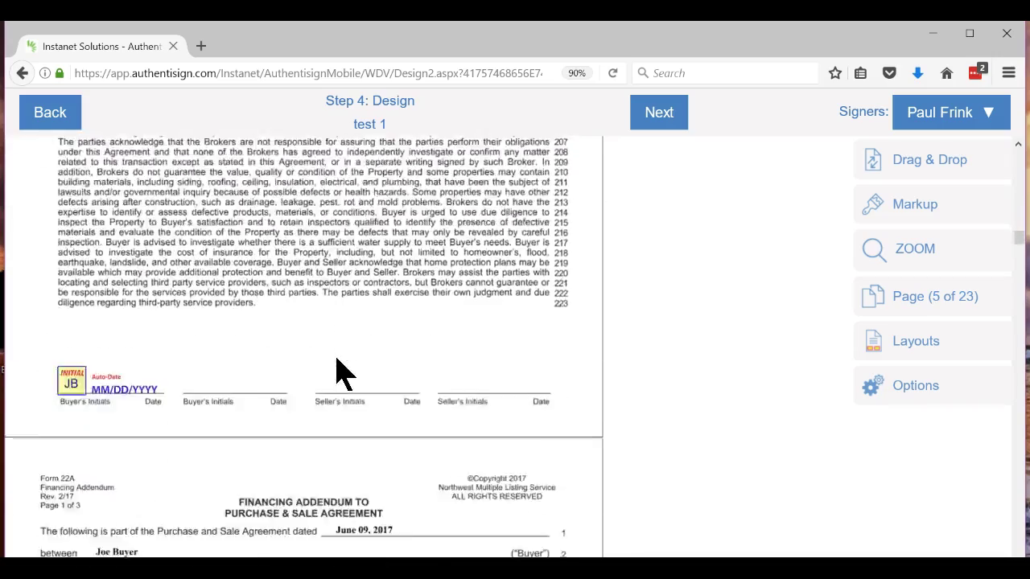
{"action": "scroll", "coordinate": [338, 373], "scroll_direction": "down", "scroll_amount": 5}
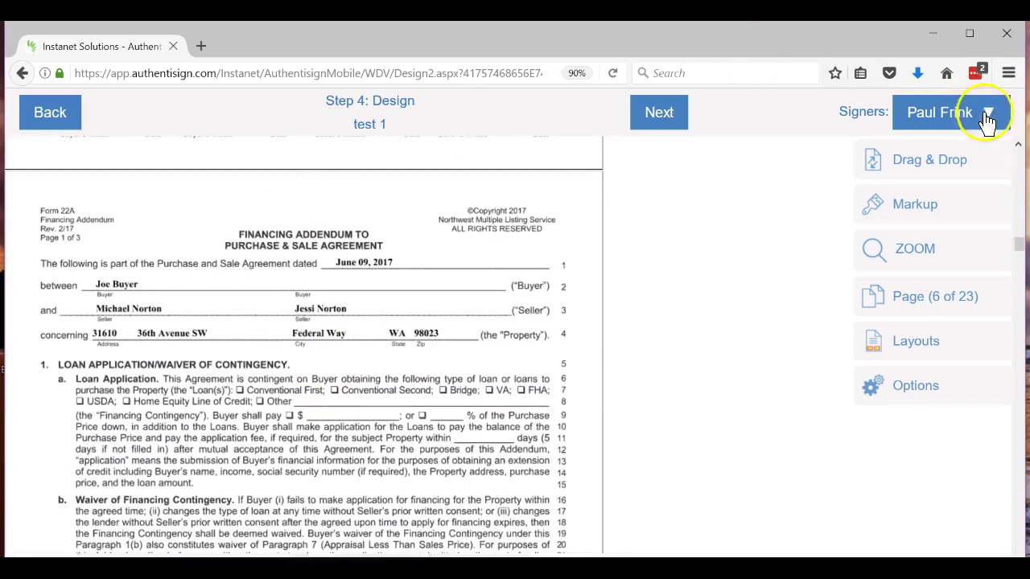
{"action": "left_click", "coordinate": [989, 117]}
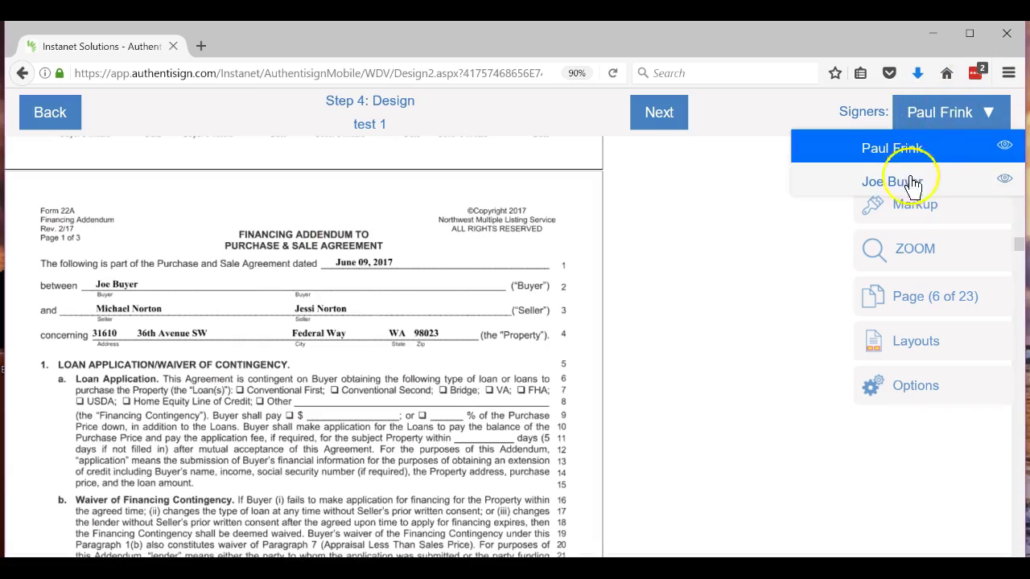
{"action": "left_click", "coordinate": [883, 180]}
- Scroll past page 23, then back to page 22's Buyer's Acknowledgment section
{"action": "scroll", "coordinate": [374, 276], "scroll_direction": "down", "scroll_amount": 5}
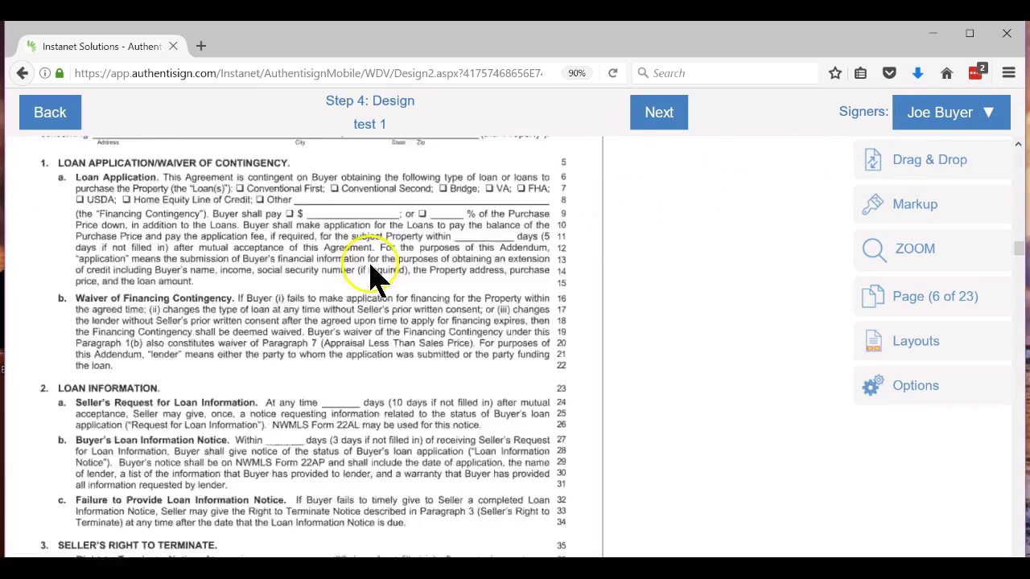
{"action": "scroll", "coordinate": [374, 297], "scroll_direction": "down", "scroll_amount": 10}
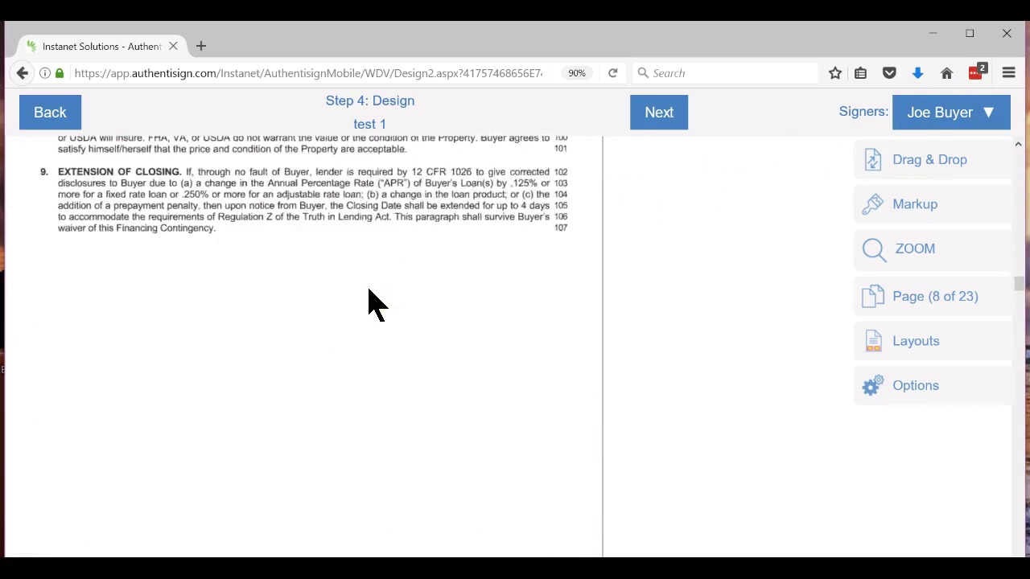
{"action": "scroll", "coordinate": [368, 290], "scroll_direction": "down", "scroll_amount": 5}
{"action": "scroll", "coordinate": [368, 294], "scroll_direction": "down", "scroll_amount": 10}
{"action": "scroll", "coordinate": [374, 309], "scroll_direction": "down", "scroll_amount": 6}
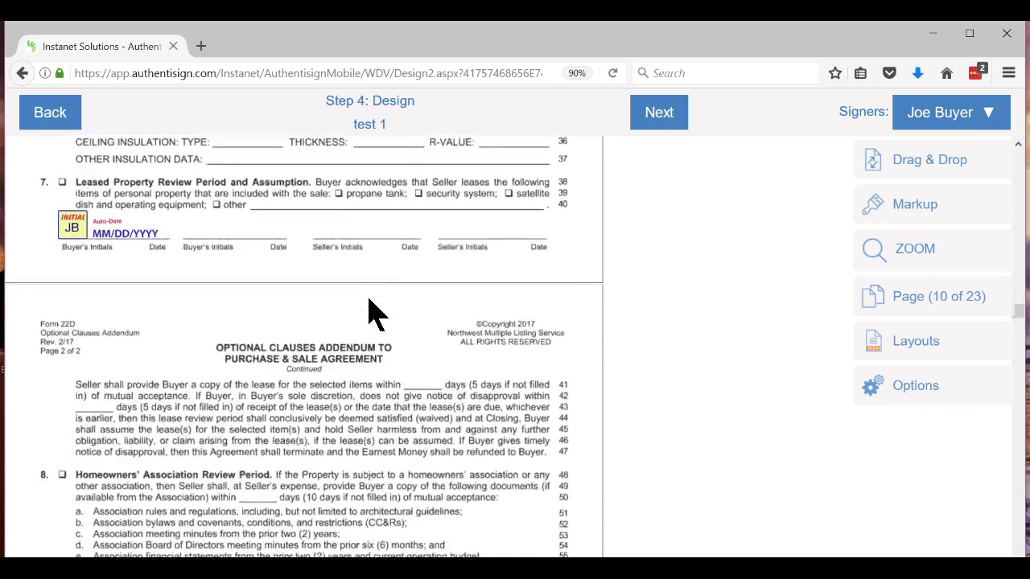
{"action": "scroll", "coordinate": [374, 309], "scroll_direction": "down", "scroll_amount": 9}
{"action": "scroll", "coordinate": [374, 310], "scroll_direction": "down", "scroll_amount": 6}
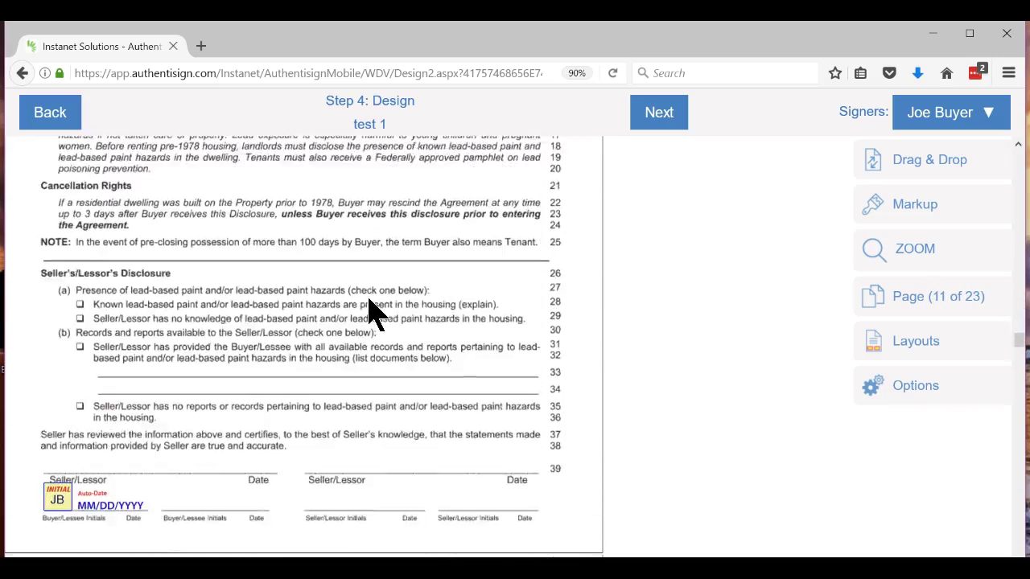
{"action": "scroll", "coordinate": [369, 310], "scroll_direction": "down", "scroll_amount": 4}
{"action": "scroll", "coordinate": [368, 310], "scroll_direction": "up", "scroll_amount": 1}
{"action": "scroll", "coordinate": [368, 310], "scroll_direction": "up", "scroll_amount": 5}
{"action": "scroll", "coordinate": [368, 310], "scroll_direction": "down", "scroll_amount": 8}
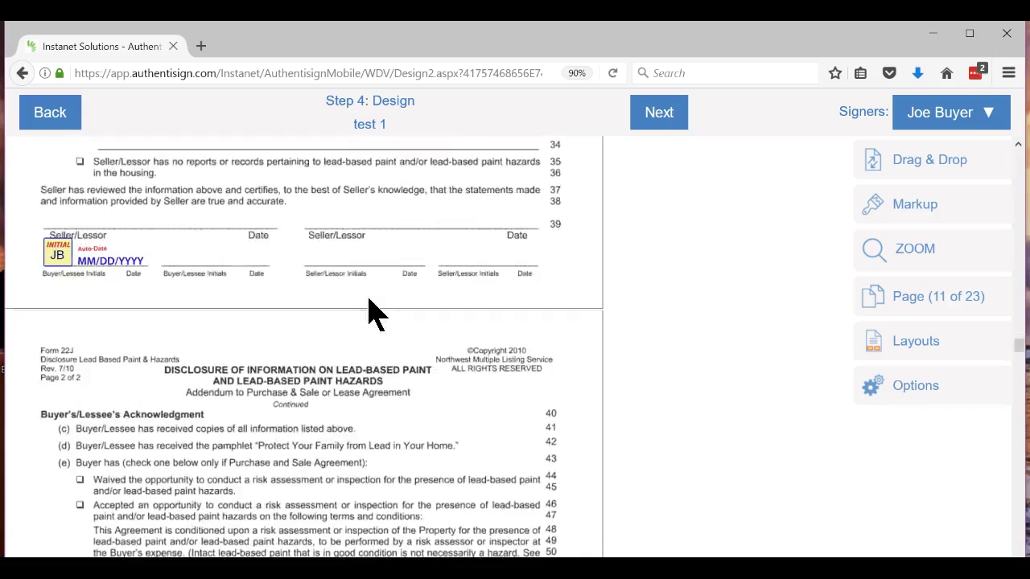
{"action": "scroll", "coordinate": [369, 310], "scroll_direction": "down", "scroll_amount": 4}
{"action": "scroll", "coordinate": [374, 309], "scroll_direction": "down", "scroll_amount": 5}
{"action": "scroll", "coordinate": [374, 310], "scroll_direction": "up", "scroll_amount": 1}
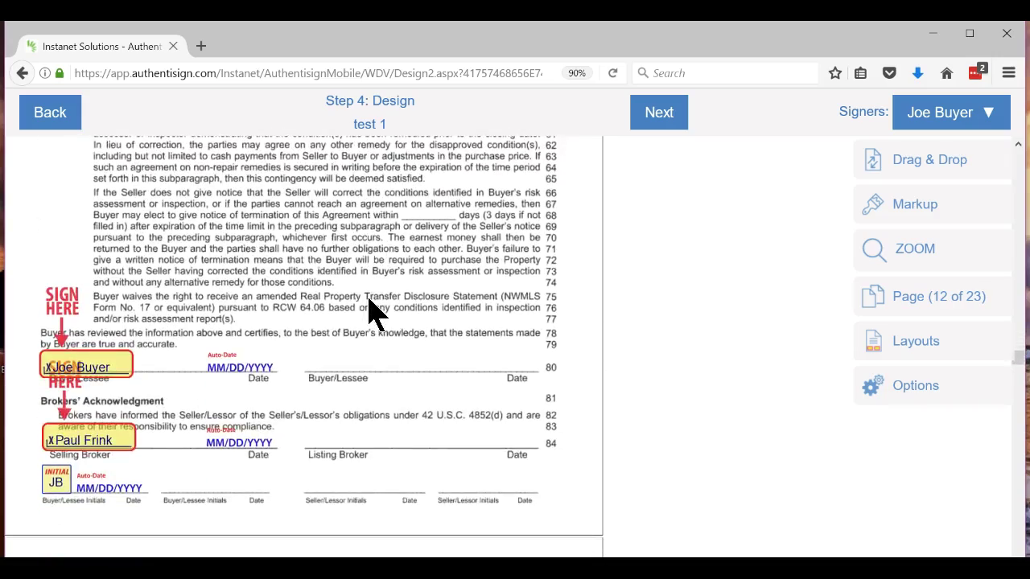
{"action": "scroll", "coordinate": [374, 310], "scroll_direction": "down", "scroll_amount": 5}
{"action": "scroll", "coordinate": [374, 309], "scroll_direction": "down", "scroll_amount": 5}
{"action": "scroll", "coordinate": [375, 310], "scroll_direction": "down", "scroll_amount": 3}
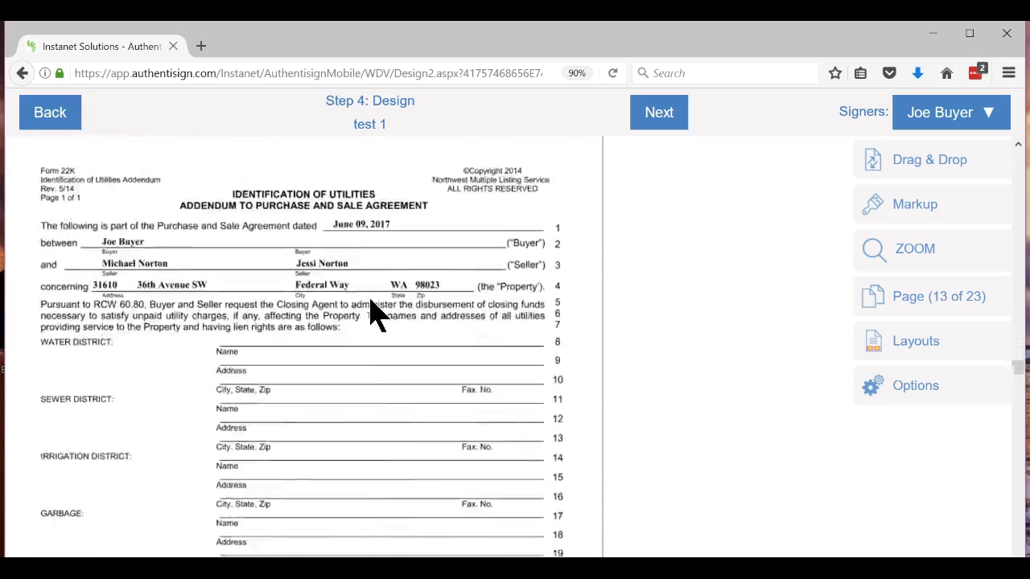
{"action": "scroll", "coordinate": [374, 310], "scroll_direction": "down", "scroll_amount": 7}
{"action": "scroll", "coordinate": [375, 313], "scroll_direction": "down", "scroll_amount": 5}
{"action": "scroll", "coordinate": [374, 312], "scroll_direction": "up", "scroll_amount": 7}
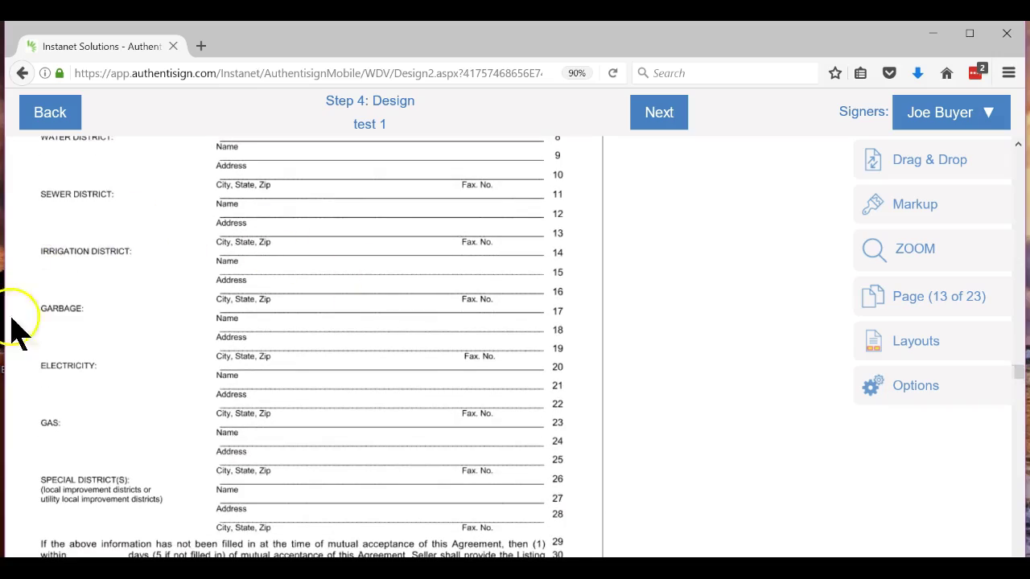
{"action": "scroll", "coordinate": [298, 326], "scroll_direction": "down", "scroll_amount": 7}
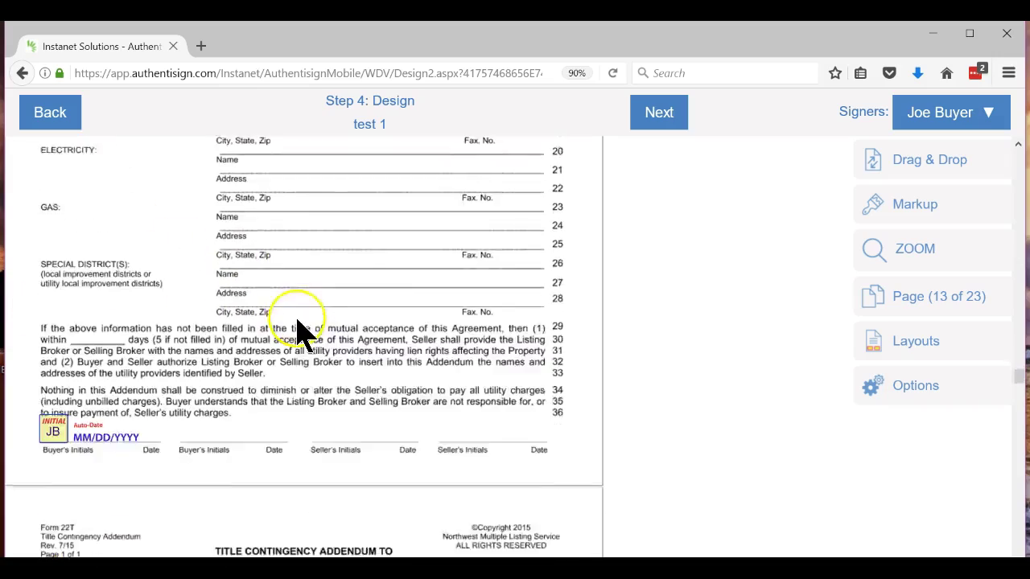
{"action": "scroll", "coordinate": [298, 329], "scroll_direction": "down", "scroll_amount": 5}
{"action": "scroll", "coordinate": [297, 330], "scroll_direction": "down", "scroll_amount": 7}
{"action": "scroll", "coordinate": [298, 334], "scroll_direction": "down", "scroll_amount": 5}
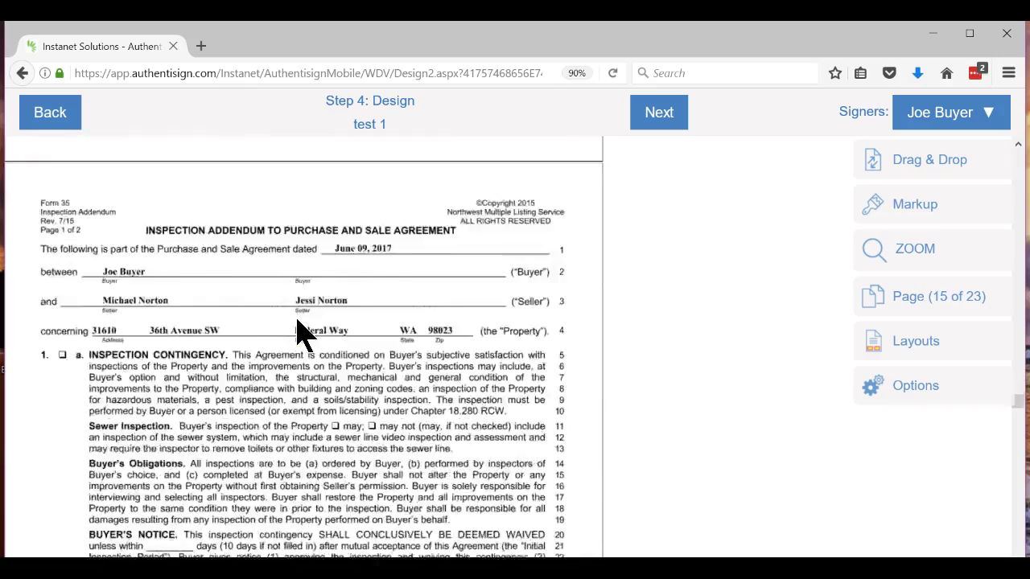
{"action": "scroll", "coordinate": [298, 330], "scroll_direction": "down", "scroll_amount": 10}
{"action": "scroll", "coordinate": [298, 330], "scroll_direction": "down", "scroll_amount": 5}
{"action": "scroll", "coordinate": [298, 330], "scroll_direction": "down", "scroll_amount": 3}
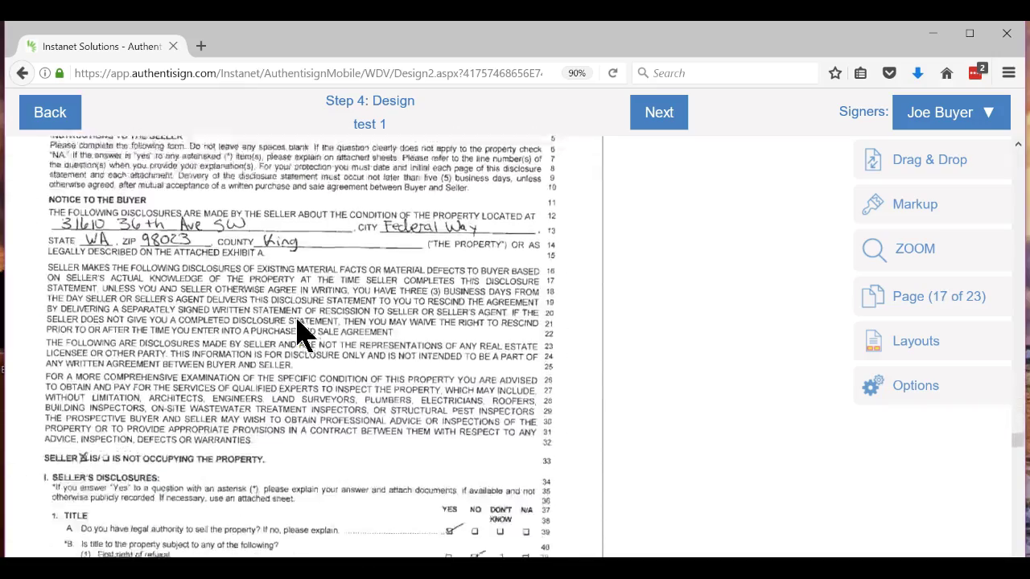
{"action": "scroll", "coordinate": [297, 330], "scroll_direction": "down", "scroll_amount": 5}
{"action": "scroll", "coordinate": [297, 330], "scroll_direction": "down", "scroll_amount": 10}
{"action": "scroll", "coordinate": [298, 330], "scroll_direction": "down", "scroll_amount": 10}
{"action": "scroll", "coordinate": [298, 330], "scroll_direction": "down", "scroll_amount": 5}
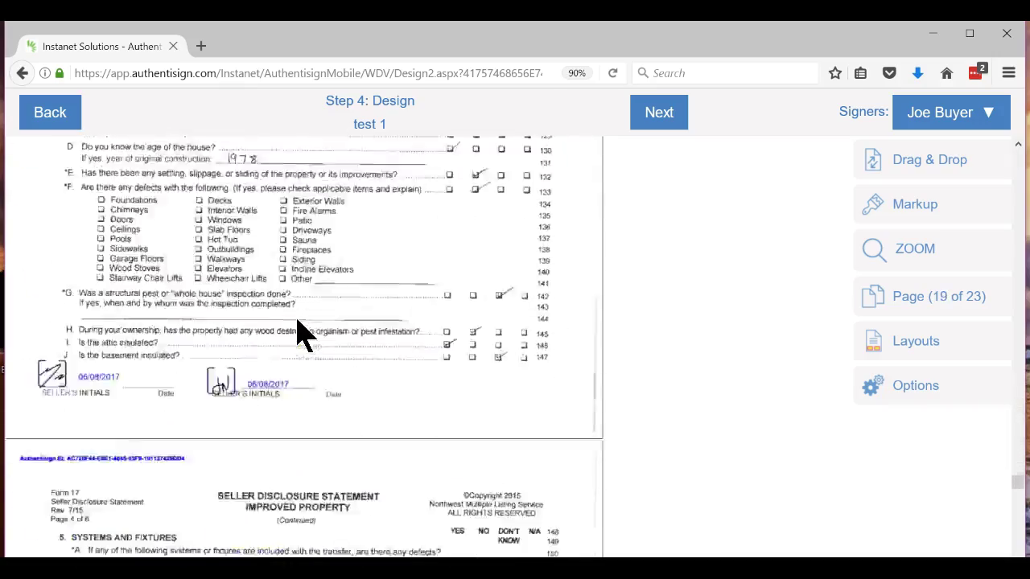
{"action": "scroll", "coordinate": [298, 330], "scroll_direction": "down", "scroll_amount": 10}
{"action": "scroll", "coordinate": [298, 334], "scroll_direction": "down", "scroll_amount": 10}
{"action": "scroll", "coordinate": [298, 334], "scroll_direction": "down", "scroll_amount": 10}
{"action": "scroll", "coordinate": [298, 334], "scroll_direction": "down", "scroll_amount": 10}
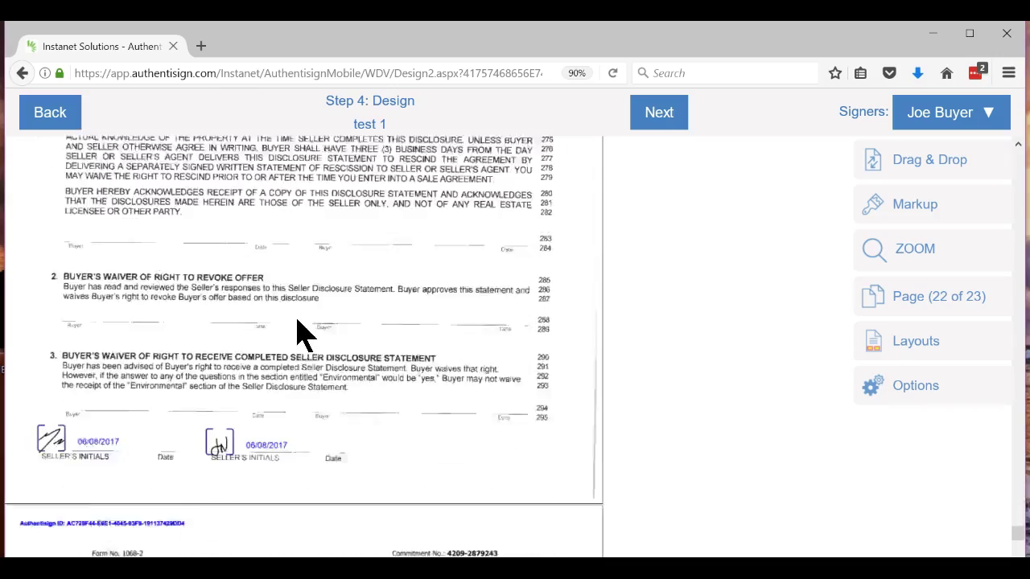
{"action": "scroll", "coordinate": [297, 334], "scroll_direction": "down", "scroll_amount": 10}
{"action": "scroll", "coordinate": [298, 334], "scroll_direction": "up", "scroll_amount": 10}
{"action": "scroll", "coordinate": [298, 334], "scroll_direction": "up", "scroll_amount": 5}
{"action": "scroll", "coordinate": [297, 334], "scroll_direction": "up", "scroll_amount": 5}
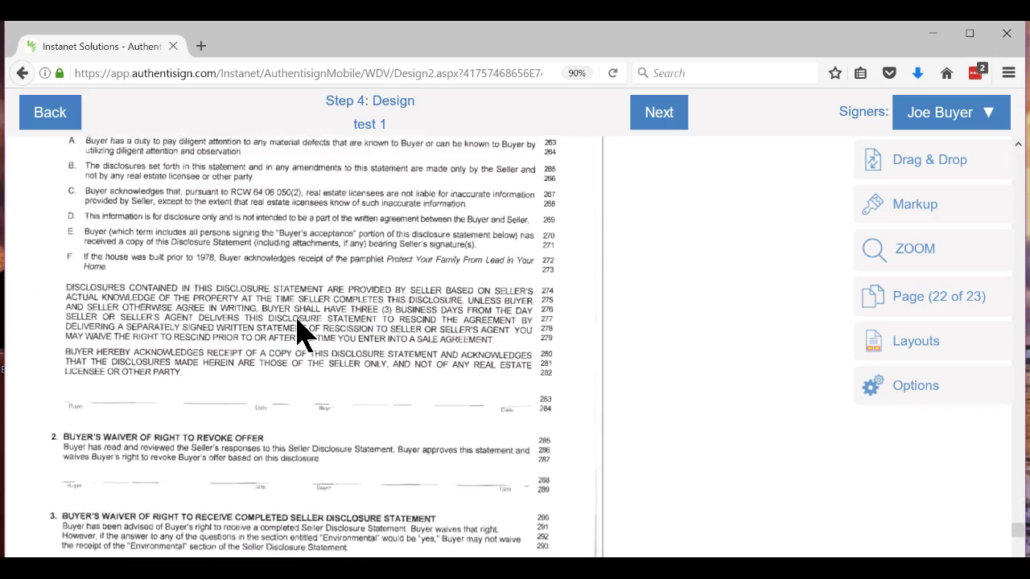
{"action": "scroll", "coordinate": [298, 334], "scroll_direction": "up", "scroll_amount": 5}
{"action": "scroll", "coordinate": [298, 334], "scroll_direction": "down", "scroll_amount": 5}
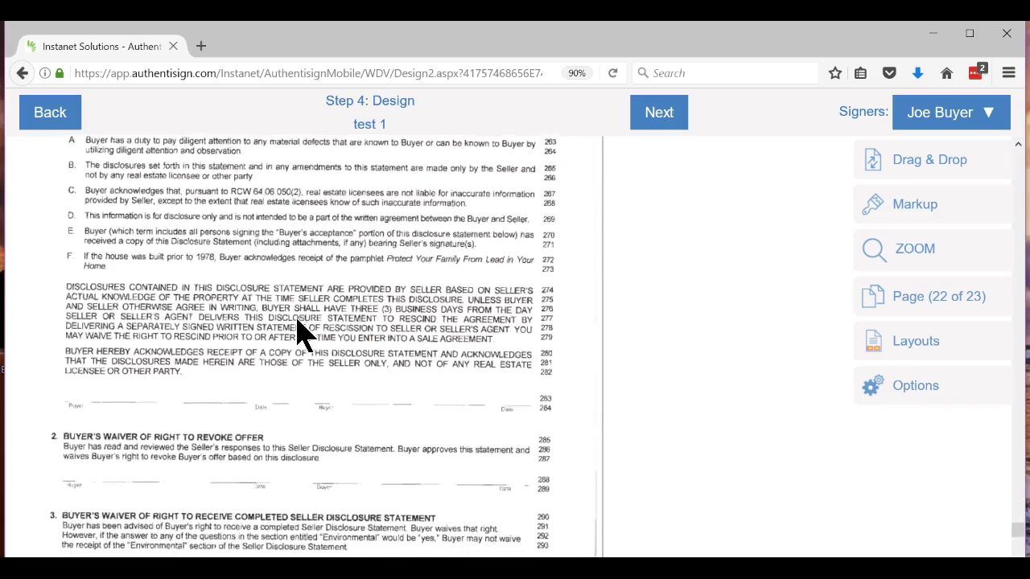
- Place a Joe Buyer SIGN HERE field with an auto-date on page 22's buyer line
{"action": "scroll", "coordinate": [298, 333], "scroll_direction": "down", "scroll_amount": 5}
{"action": "left_click", "coordinate": [861, 163]}
{"action": "left_click", "coordinate": [929, 160]}
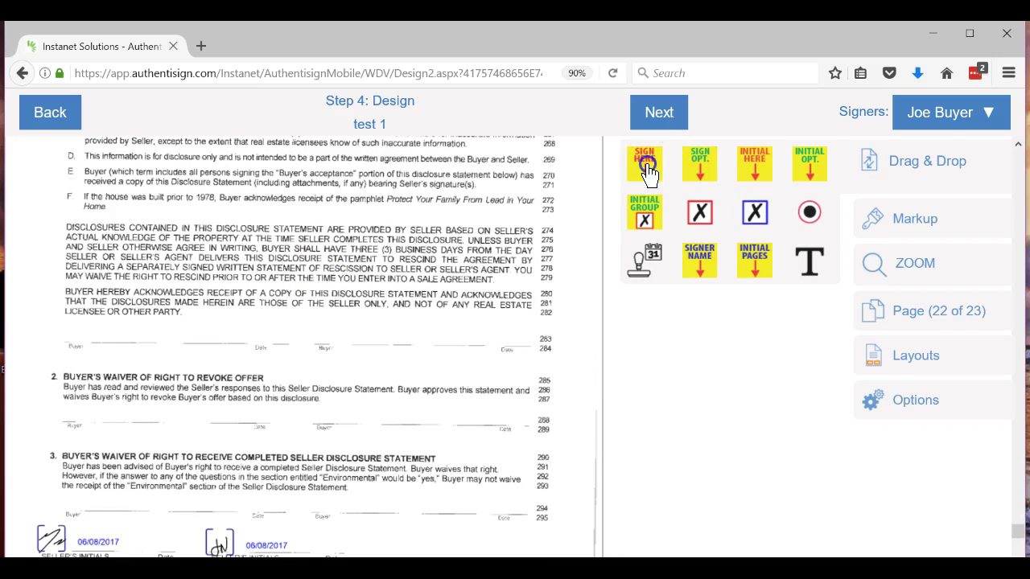
{"action": "mouse_move", "coordinate": [648, 173]}
{"action": "left_mouse_down"}
{"action": "mouse_move", "coordinate": [35, 336]}
{"action": "mouse_move", "coordinate": [14, 368]}
{"action": "left_mouse_up"}
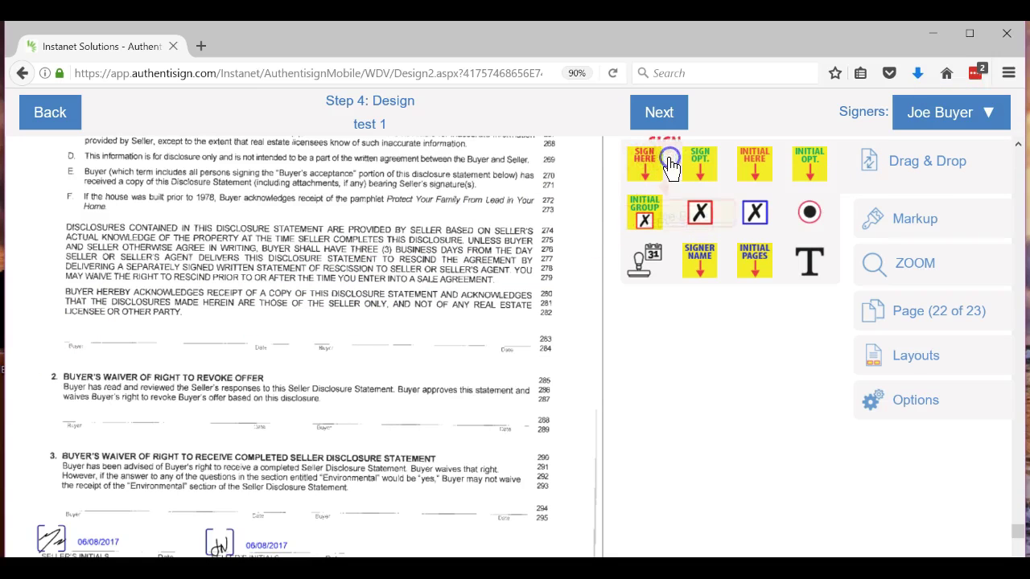
{"action": "left_click", "coordinate": [650, 177]}
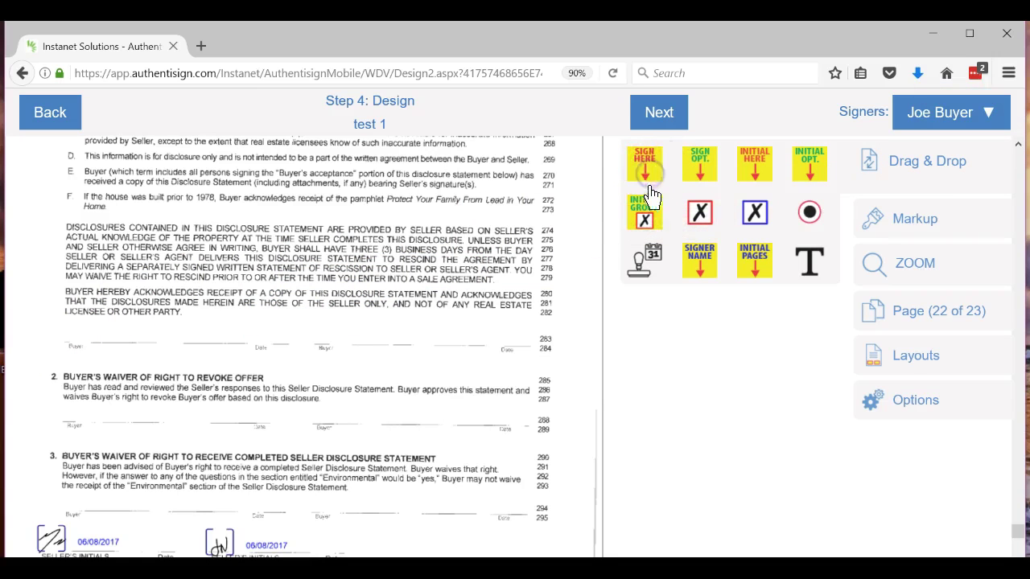
{"action": "mouse_move", "coordinate": [644, 165]}
{"action": "left_mouse_down"}
{"action": "mouse_move", "coordinate": [165, 274]}
{"action": "mouse_move", "coordinate": [70, 276]}
{"action": "mouse_move", "coordinate": [112, 278]}
{"action": "left_mouse_up"}
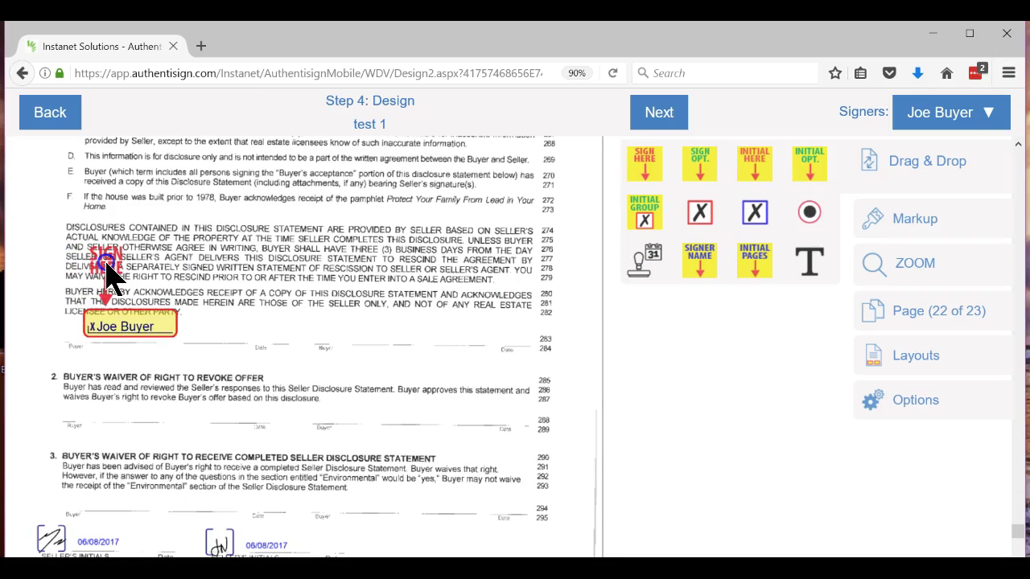
{"action": "left_click_drag", "start_coordinate": [644, 262], "coordinate": [212, 354]}
{"action": "scroll", "coordinate": [366, 422], "scroll_direction": "down", "scroll_amount": 3}
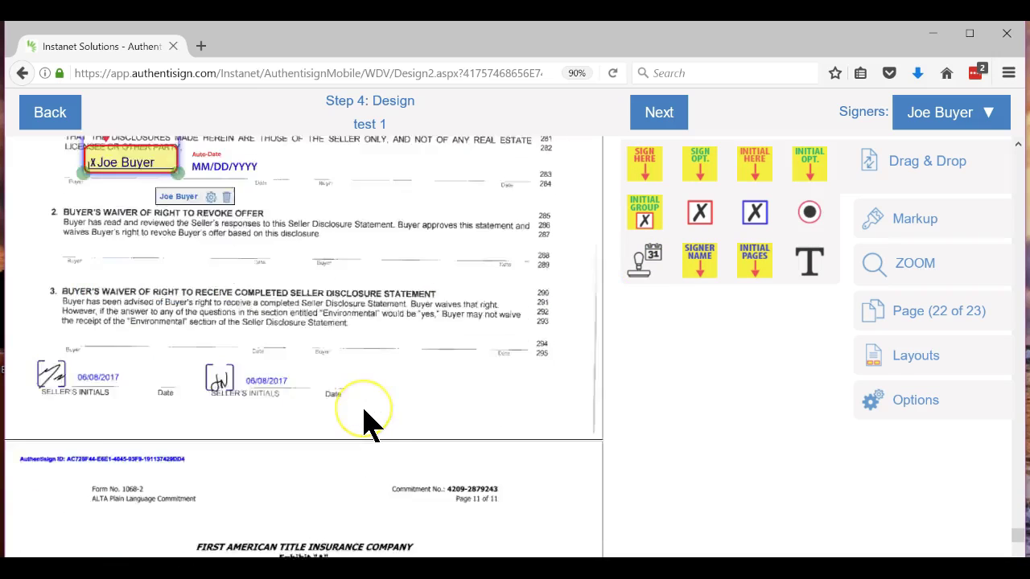
- Place a JB INITIAL HERE field with an auto-date on the page 23 Exhibit A
{"action": "scroll", "coordinate": [366, 422], "scroll_direction": "down", "scroll_amount": 2}
{"action": "scroll", "coordinate": [366, 422], "scroll_direction": "down", "scroll_amount": 5}
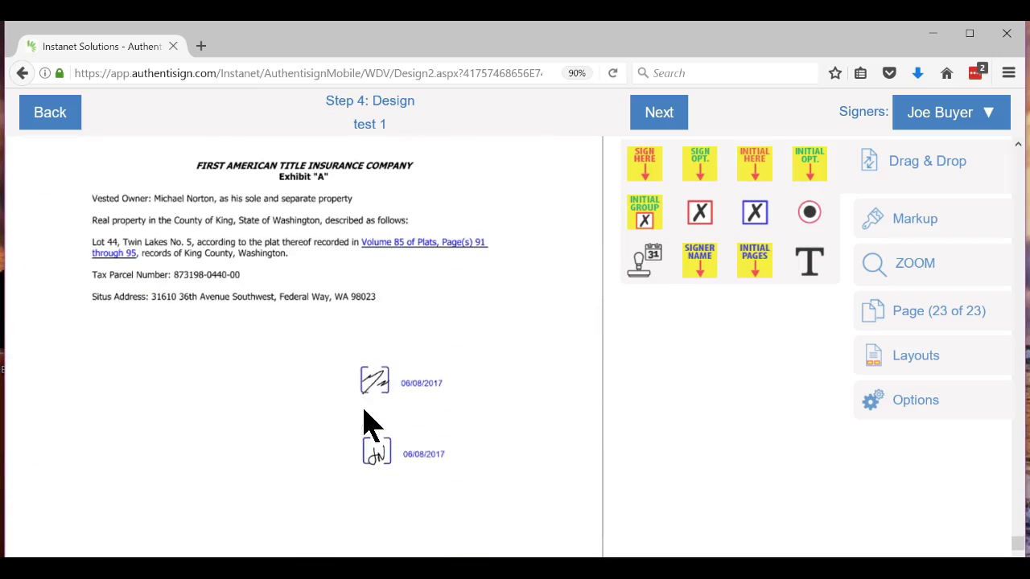
{"action": "left_click_drag", "start_coordinate": [753, 165], "coordinate": [220, 369]}
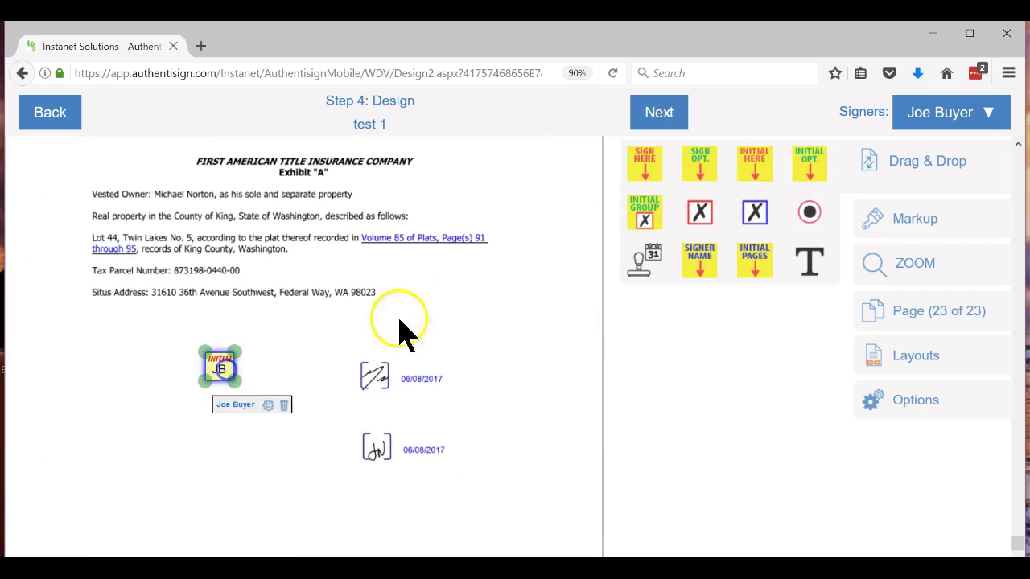
{"action": "left_click_drag", "start_coordinate": [644, 265], "coordinate": [277, 402]}
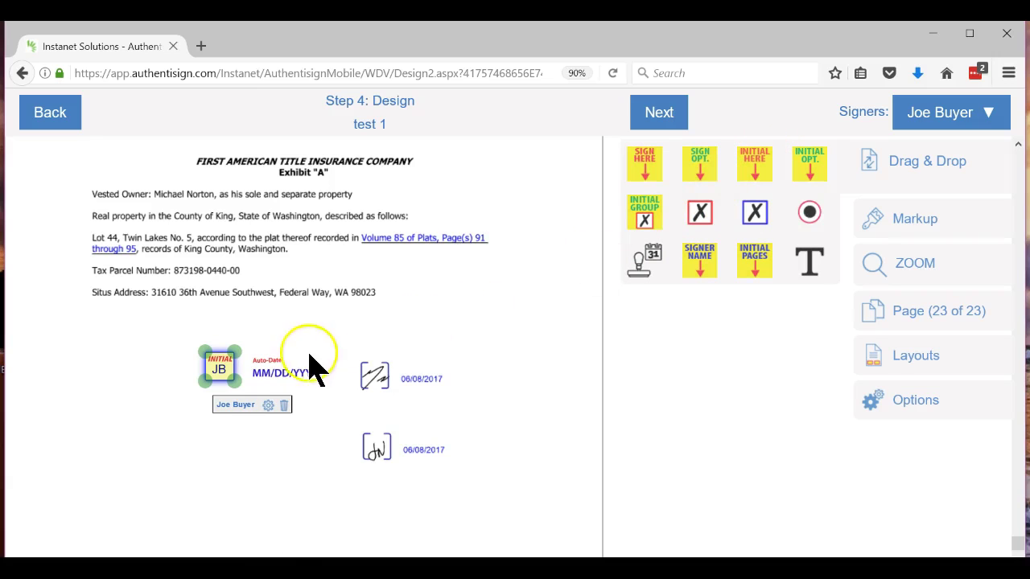
- Scroll back up to page 21 and finish field design with Next
{"action": "scroll", "coordinate": [674, 372], "scroll_direction": "down", "scroll_amount": 5}
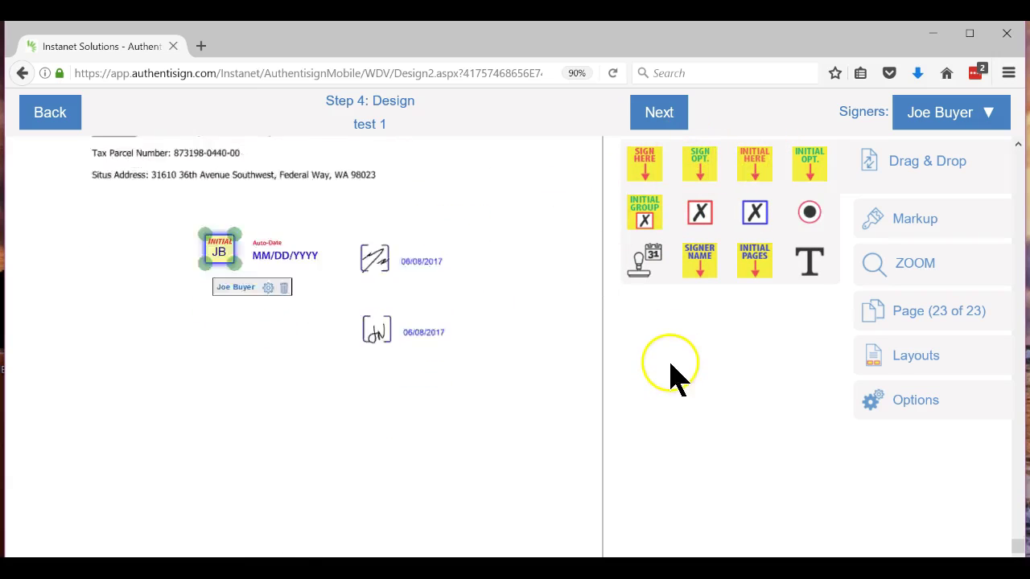
{"action": "scroll", "coordinate": [531, 450], "scroll_direction": "up", "scroll_amount": 8}
{"action": "scroll", "coordinate": [535, 447], "scroll_direction": "up", "scroll_amount": 5}
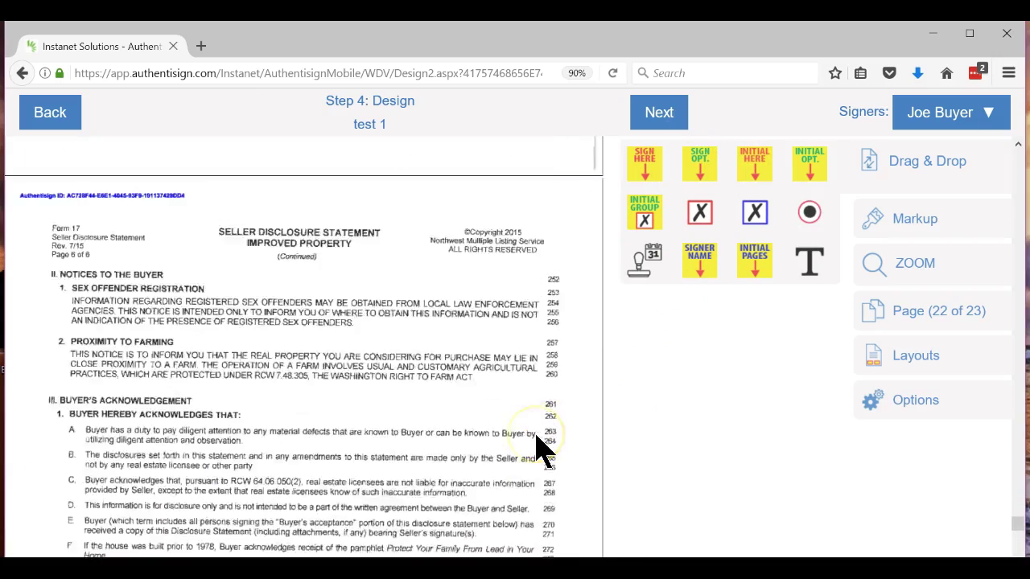
{"action": "scroll", "coordinate": [535, 447], "scroll_direction": "up", "scroll_amount": 5}
{"action": "left_click", "coordinate": [649, 113]}
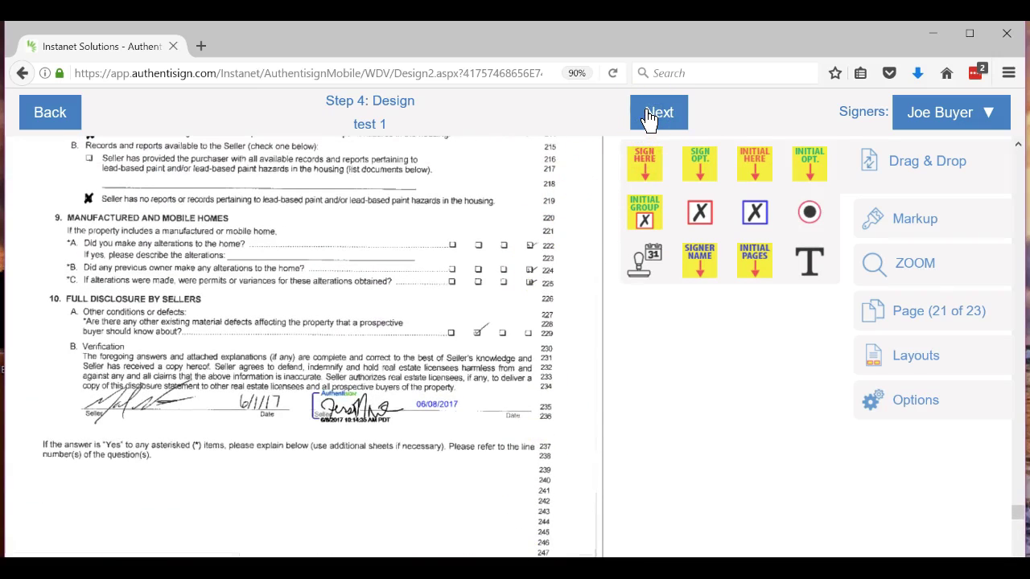
- Send the test 1 signing invitations and acknowledge the confirmation
{"action": "left_click", "coordinate": [654, 114]}
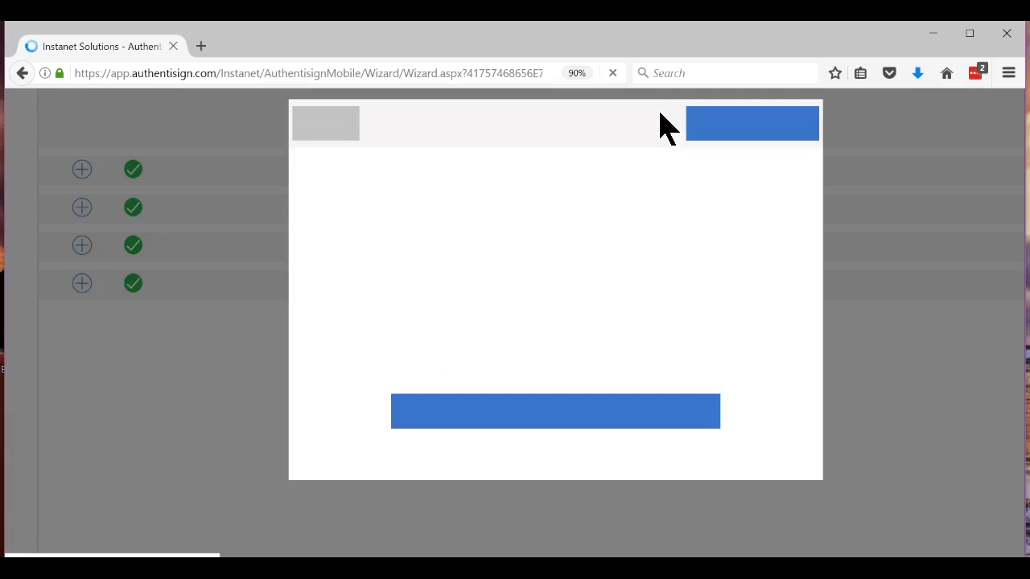
{"action": "left_click", "coordinate": [734, 131]}
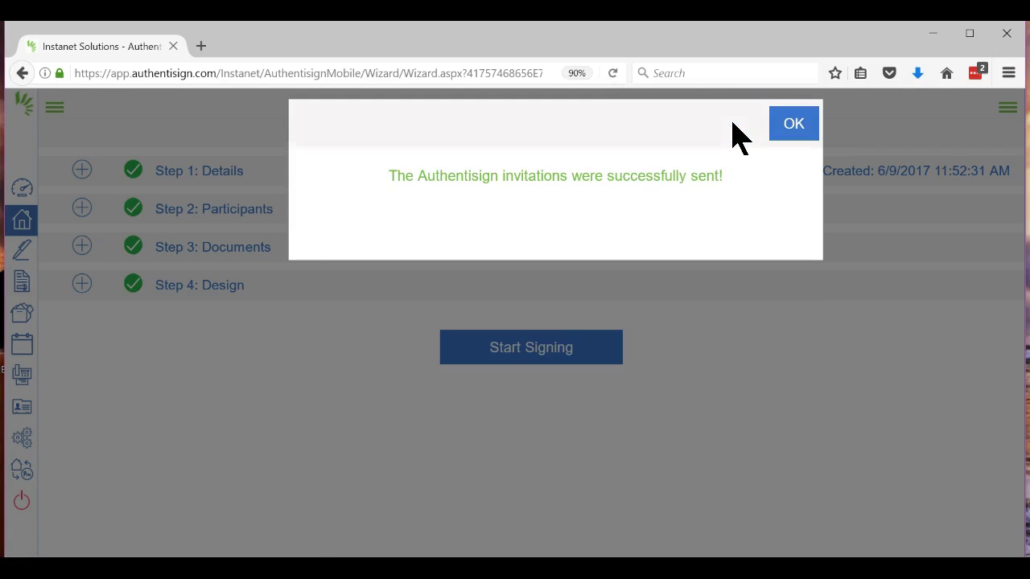
{"action": "left_click", "coordinate": [774, 128]}
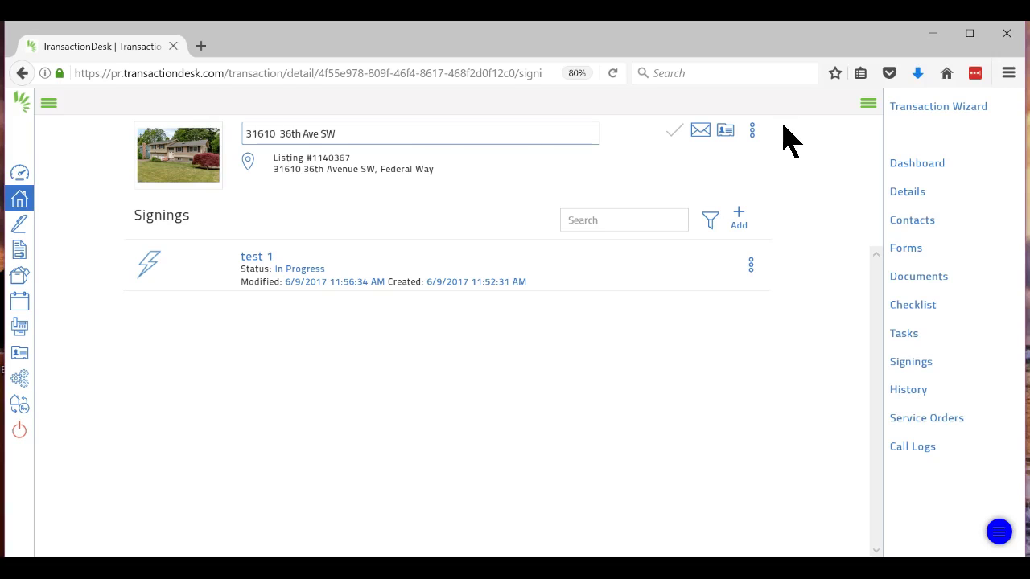
{"action": "left_click", "coordinate": [257, 258]}
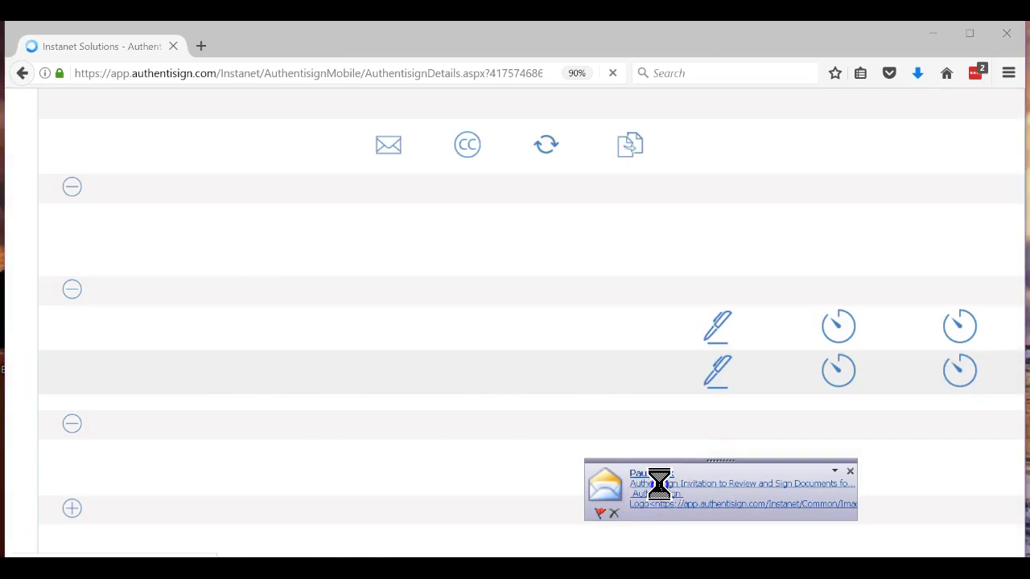
{"action": "left_click", "coordinate": [659, 483]}
{"action": "scroll", "coordinate": [523, 346], "scroll_direction": "down", "scroll_amount": 1}
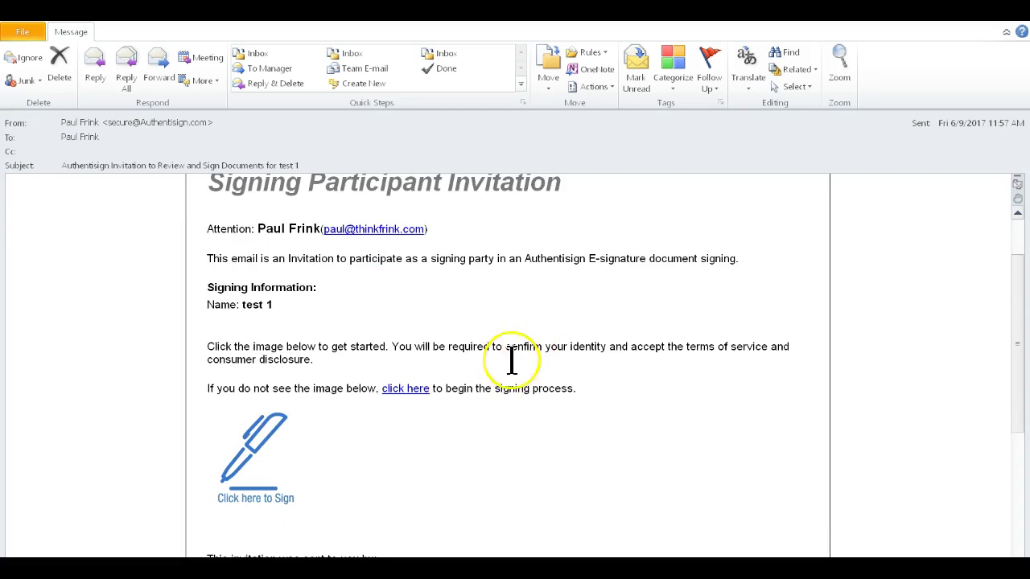
{"action": "left_click", "coordinate": [275, 446]}
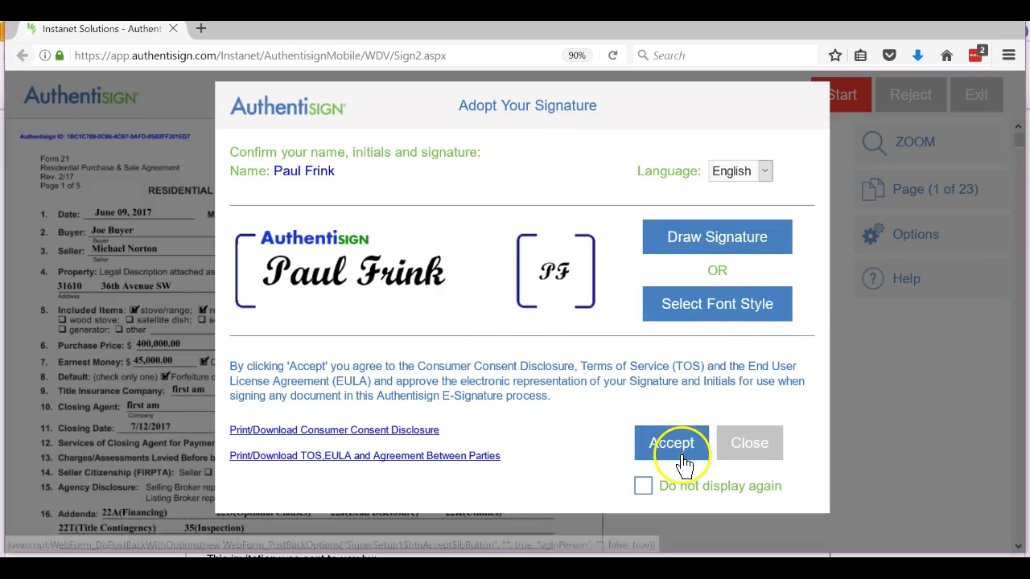
{"action": "left_click", "coordinate": [676, 447]}
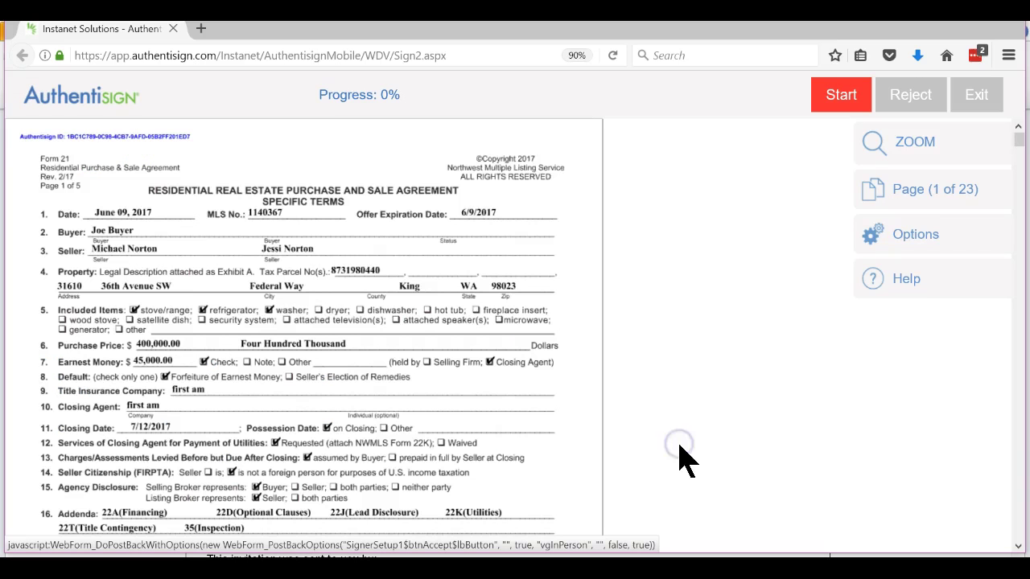
{"action": "scroll", "coordinate": [241, 372], "scroll_direction": "down", "scroll_amount": 4}
{"action": "left_click", "coordinate": [841, 94]}
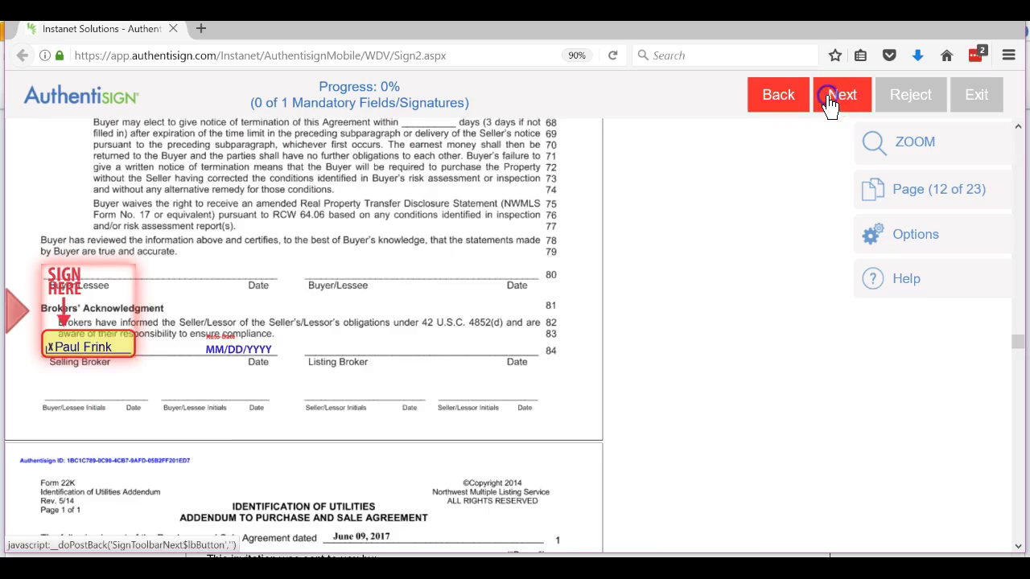
{"action": "left_click", "coordinate": [80, 347]}
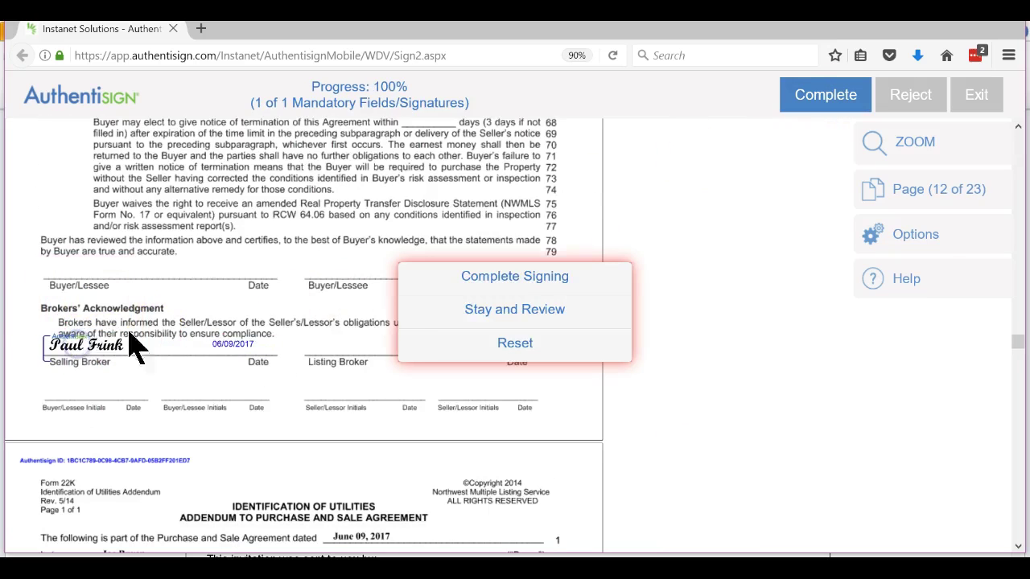
{"action": "left_click", "coordinate": [507, 279]}
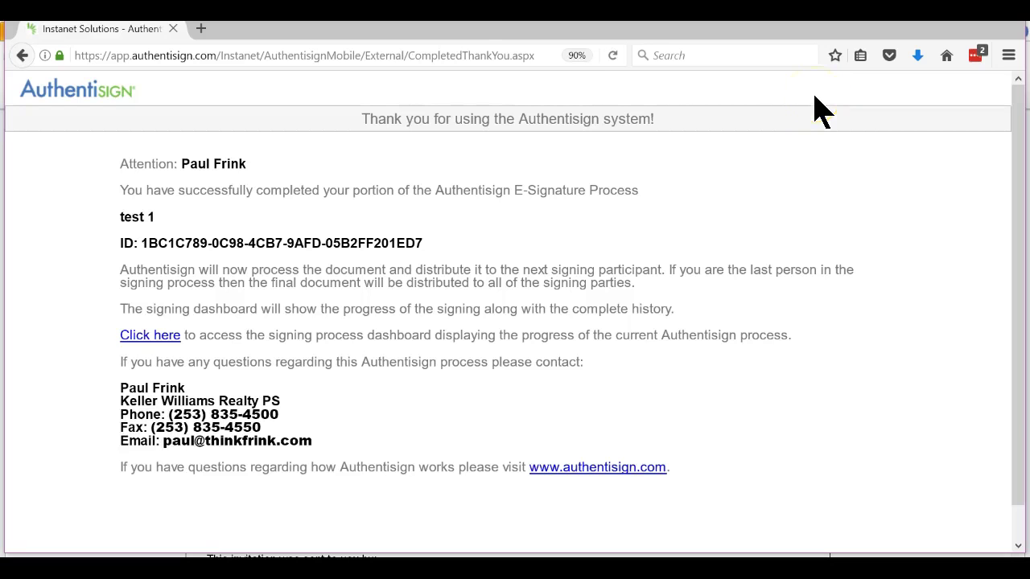
- Close the thank-you page and scroll through the test 1 invitation email
{"action": "left_click", "coordinate": [173, 28]}
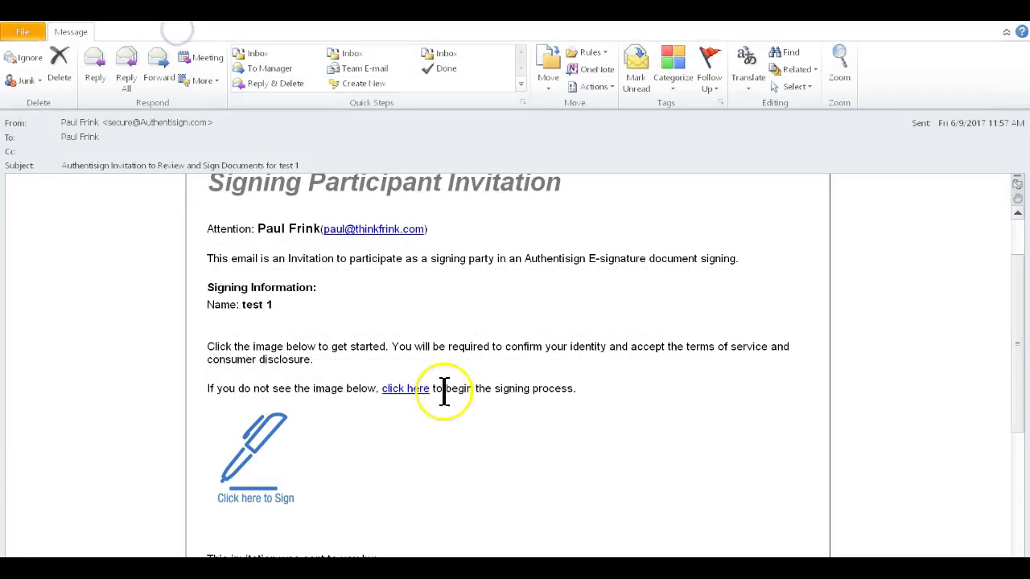
{"action": "scroll", "coordinate": [434, 394], "scroll_direction": "up", "scroll_amount": 1}
{"action": "scroll", "coordinate": [435, 394], "scroll_direction": "up", "scroll_amount": 1}
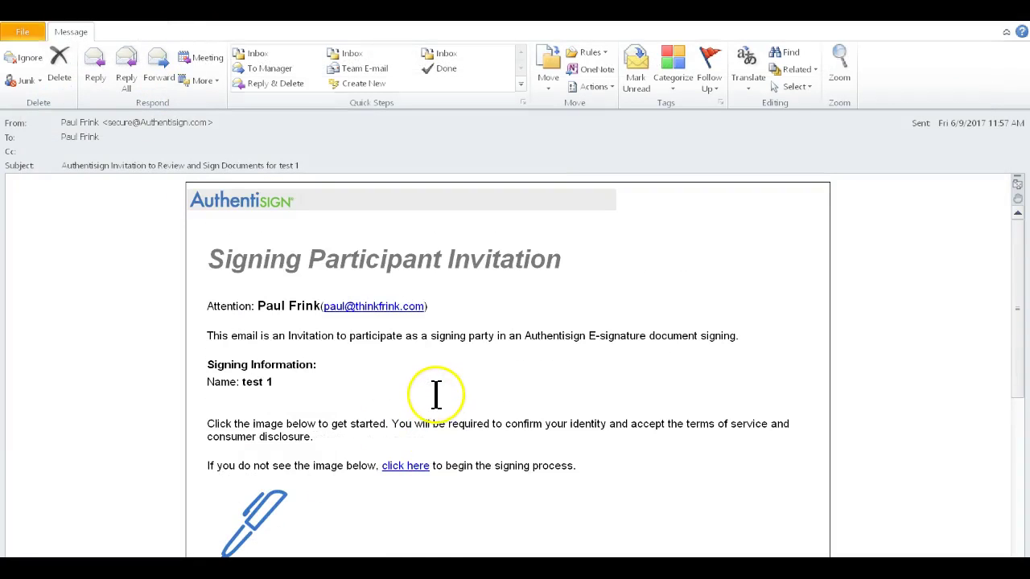
{"action": "scroll", "coordinate": [442, 402], "scroll_direction": "down", "scroll_amount": 1}
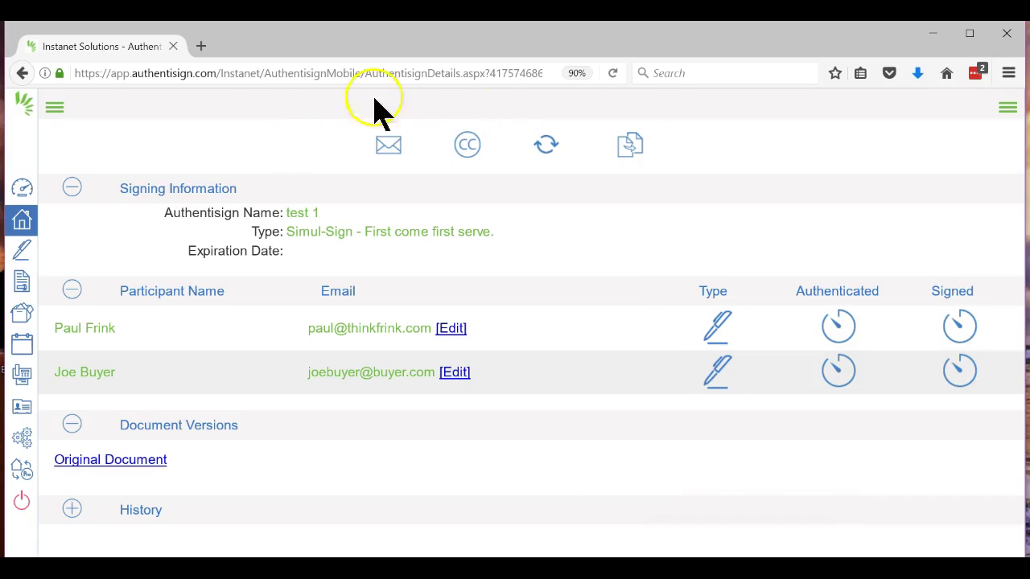
- Reload the test 1 details page, which times out to login, then close Firefox
{"action": "left_click", "coordinate": [611, 74]}
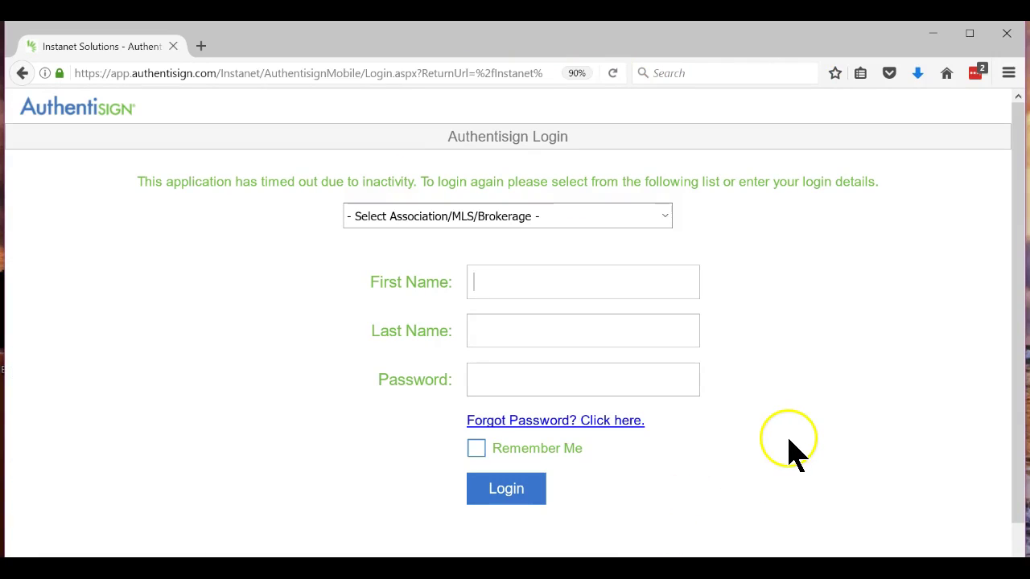
{"action": "left_click", "coordinate": [173, 47]}
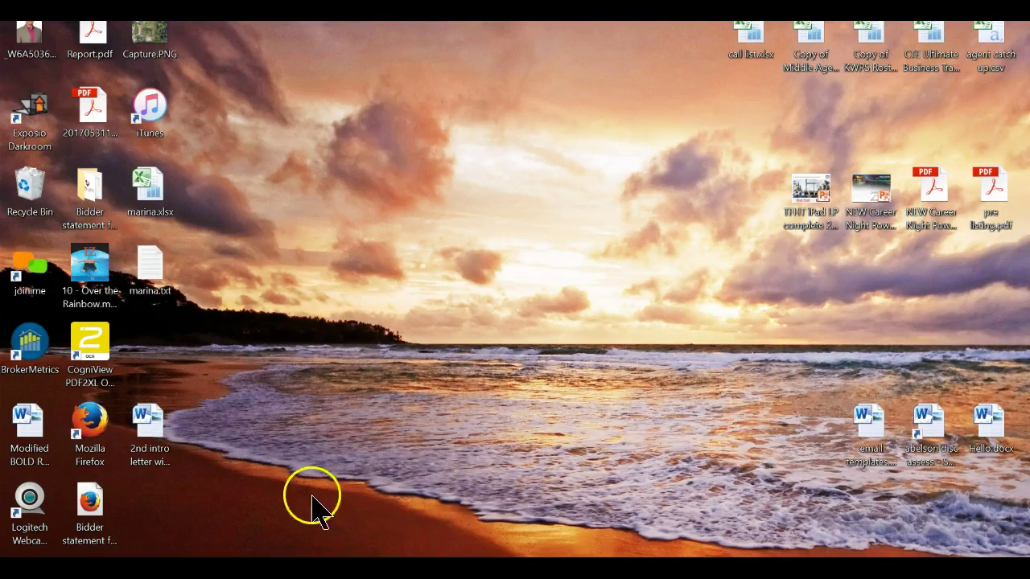